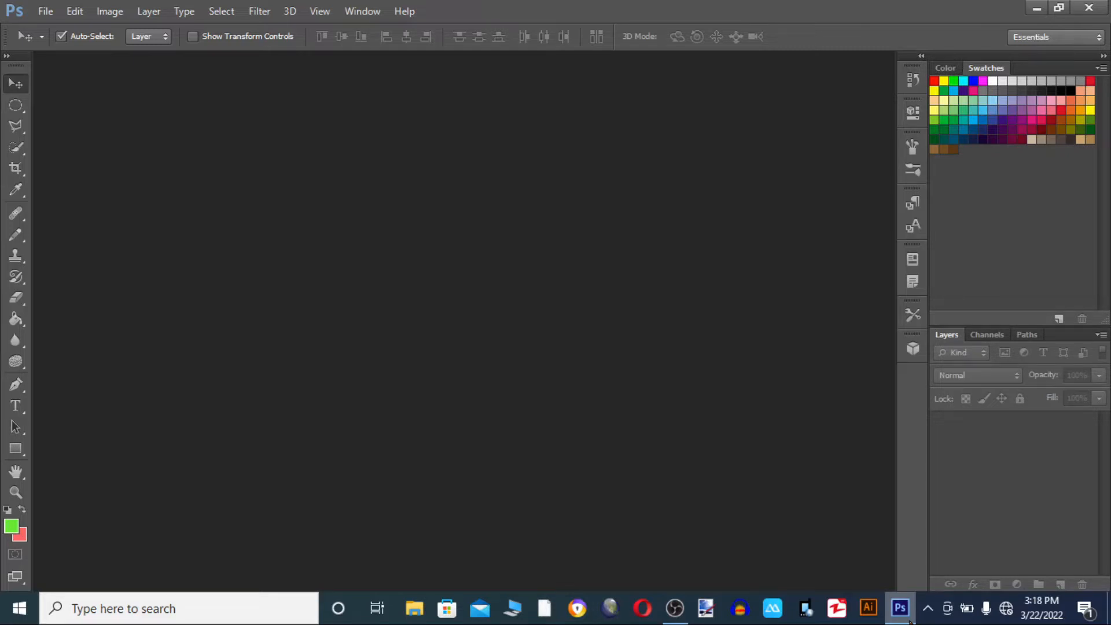
left_click(16, 106)
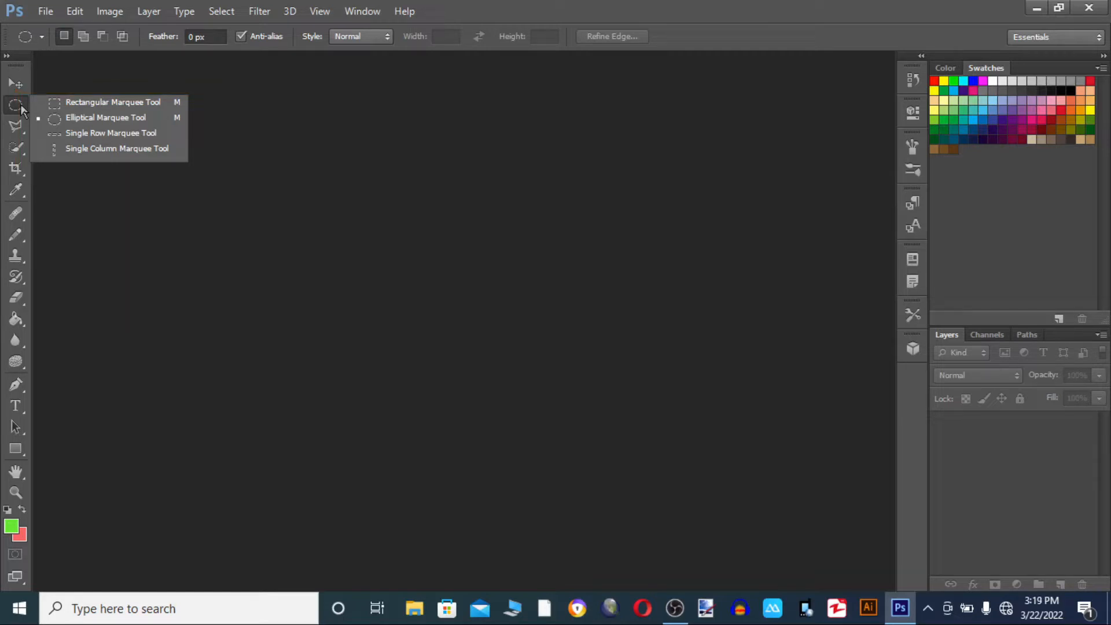
left_click(46, 13)
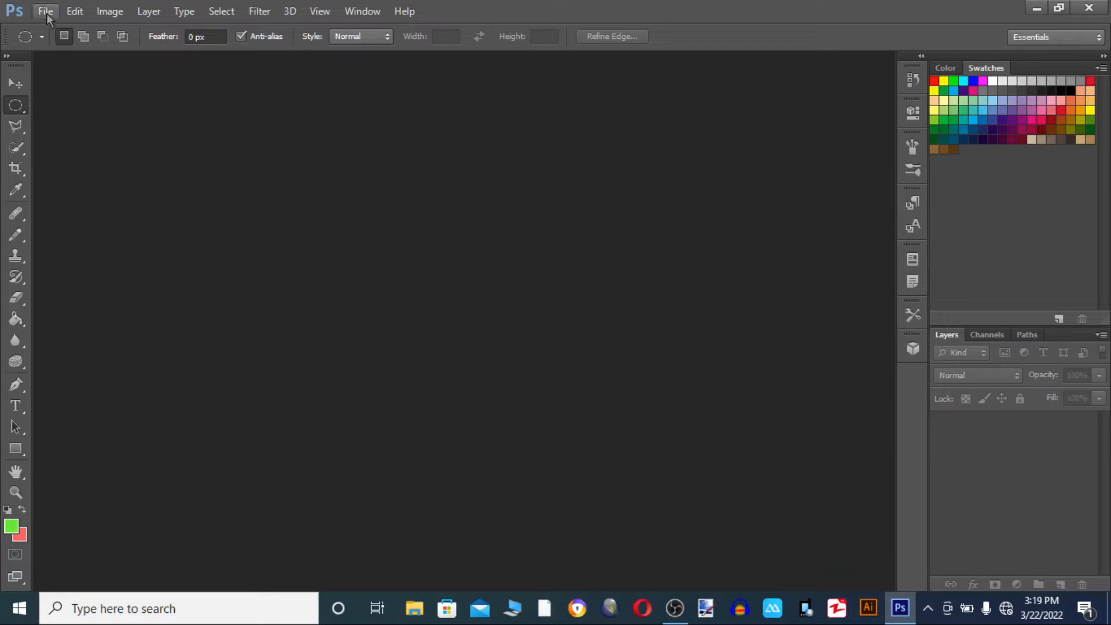
left_click(46, 14)
left_click(58, 29)
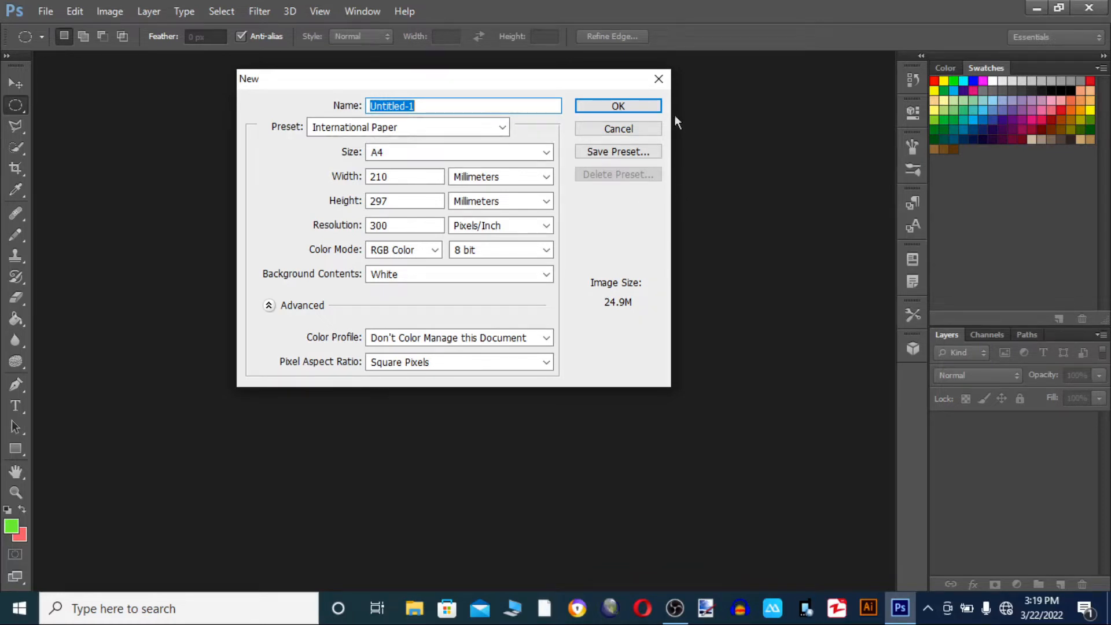
left_click(659, 81)
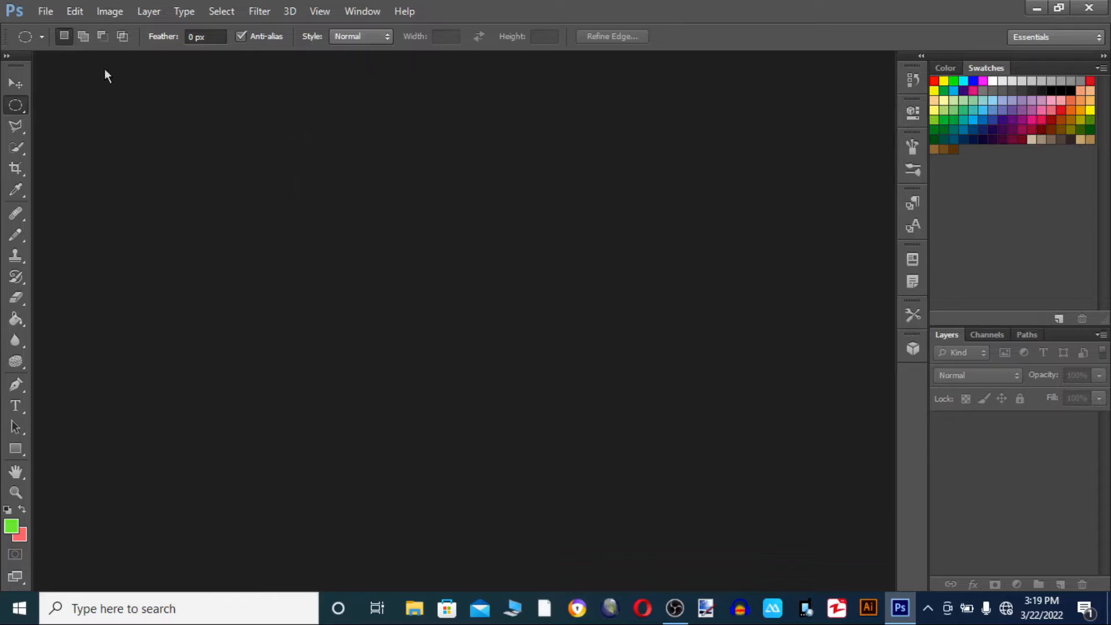
Create a new A4 document from the International Paper preset, with its dimensions in inches
left_click(48, 12)
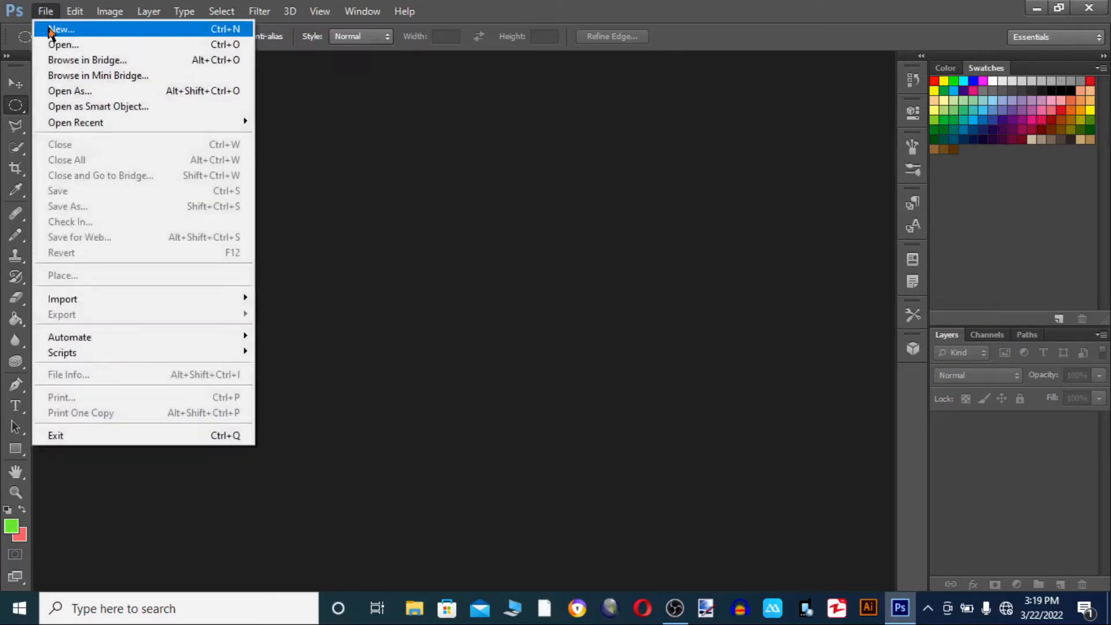
left_click(53, 29)
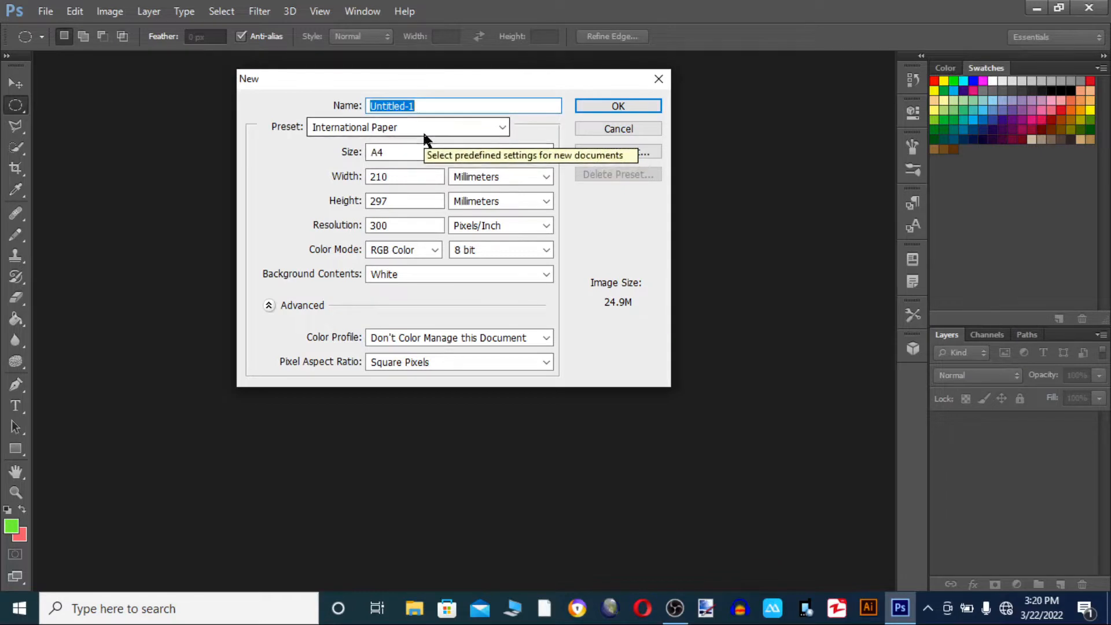
left_click(479, 179)
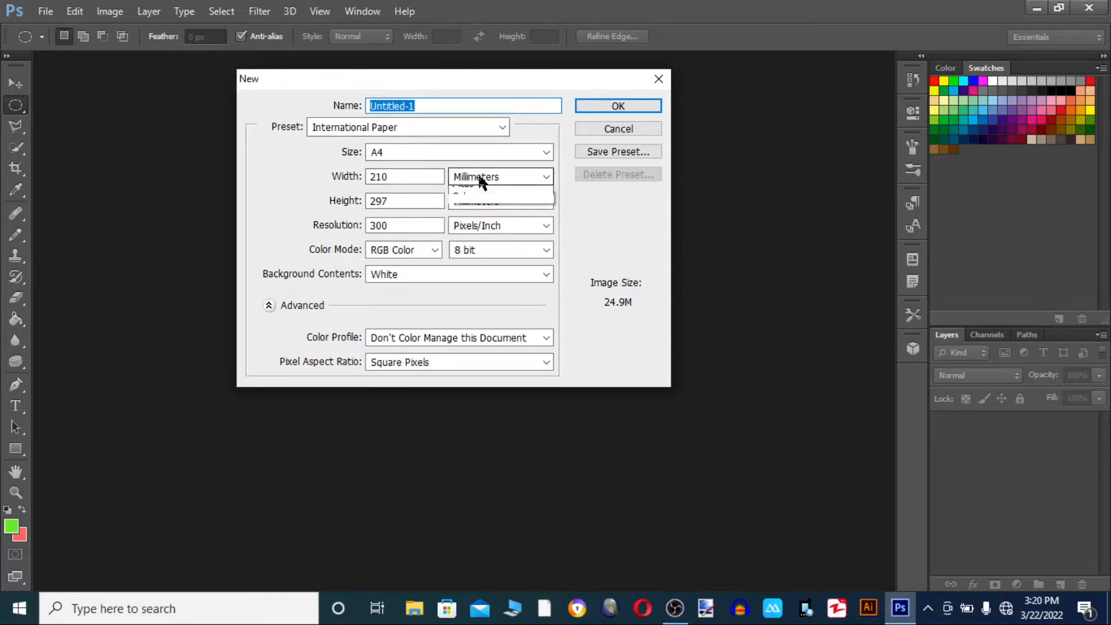
left_click(478, 201)
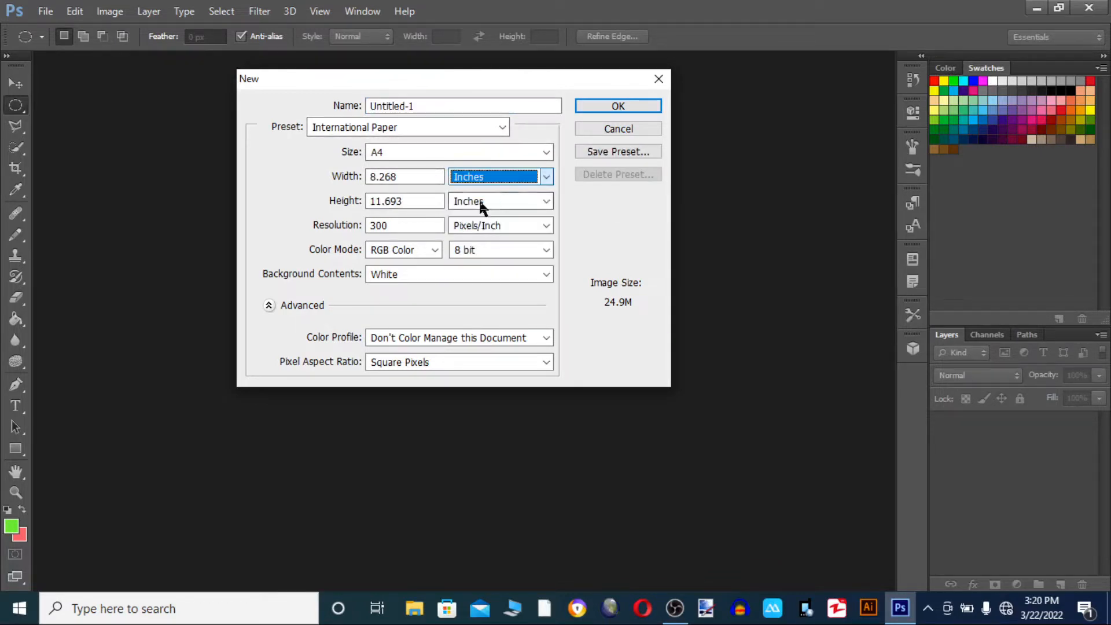
left_click(600, 106)
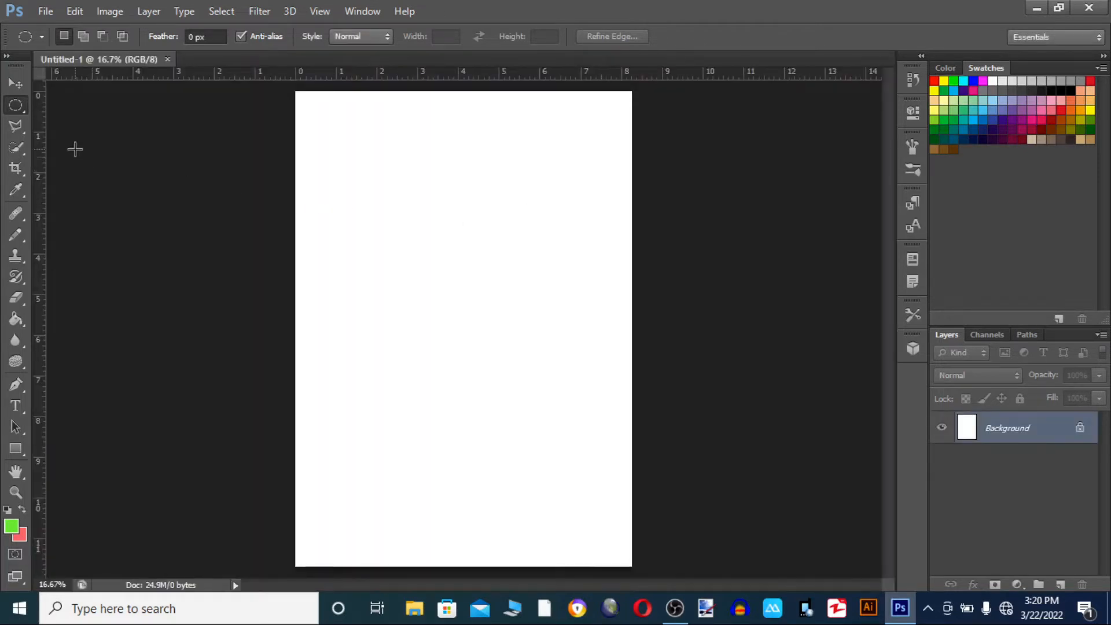
Draw an elliptical marquee selection about 2.6 by 3 inches in the upper part of the page and add a new layer
right_click(23, 106)
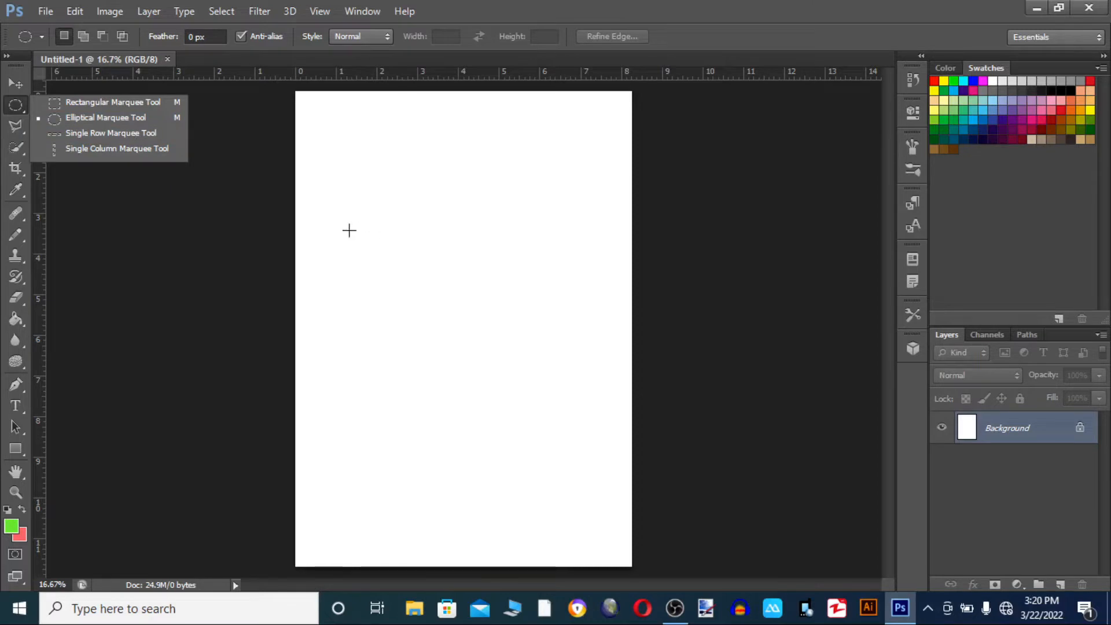
left_click(430, 207)
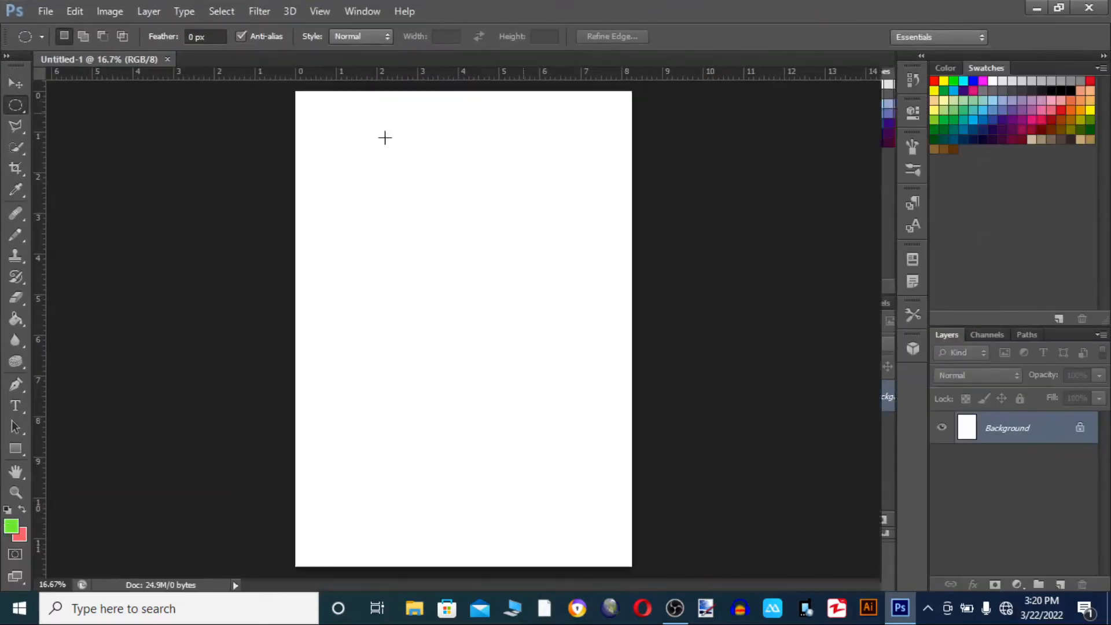
right_click(11, 108)
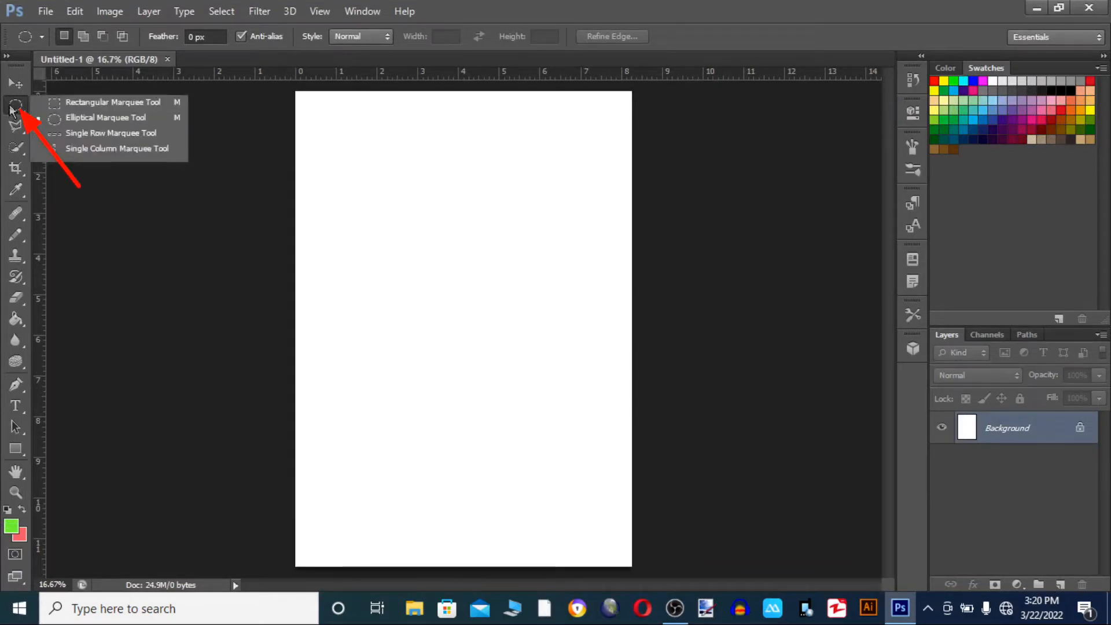
left_click(65, 117)
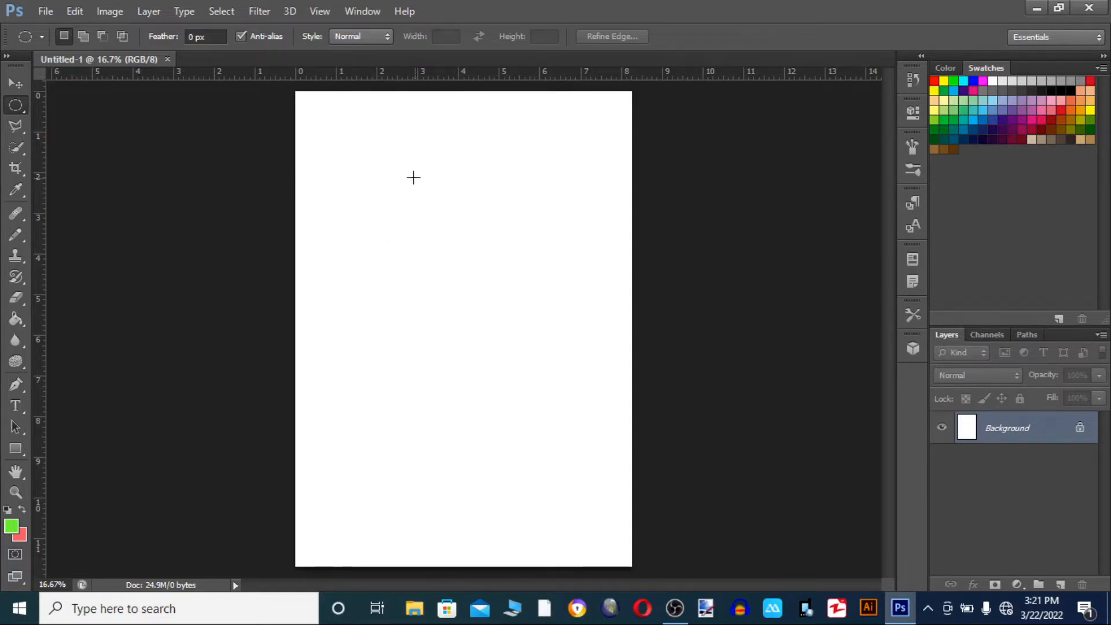
left_click_drag(475, 262, 503, 292)
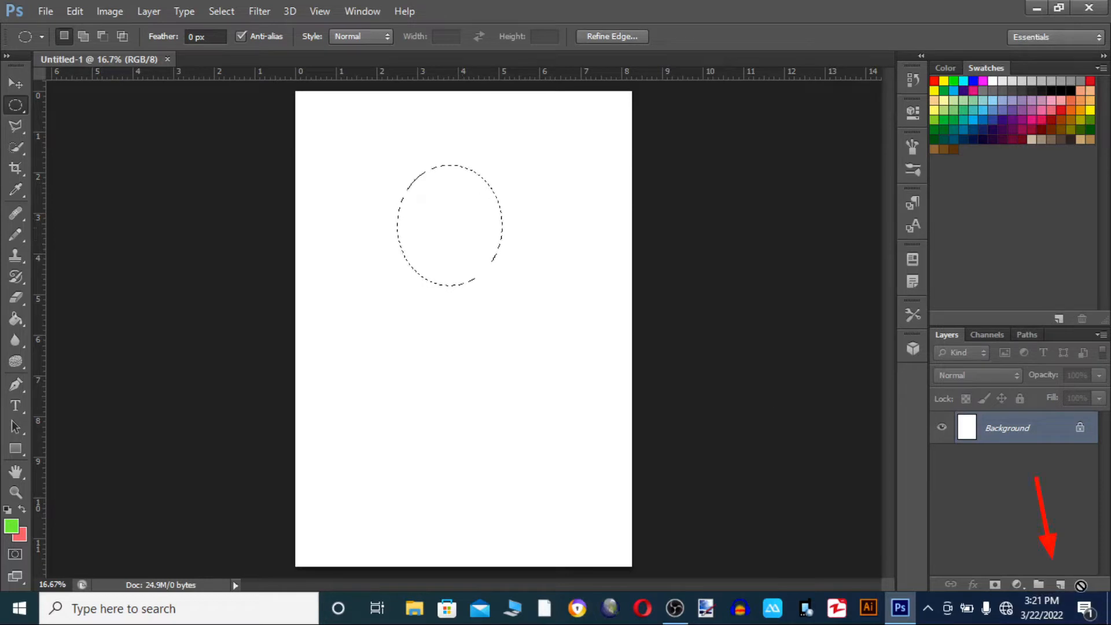
left_click(1064, 585)
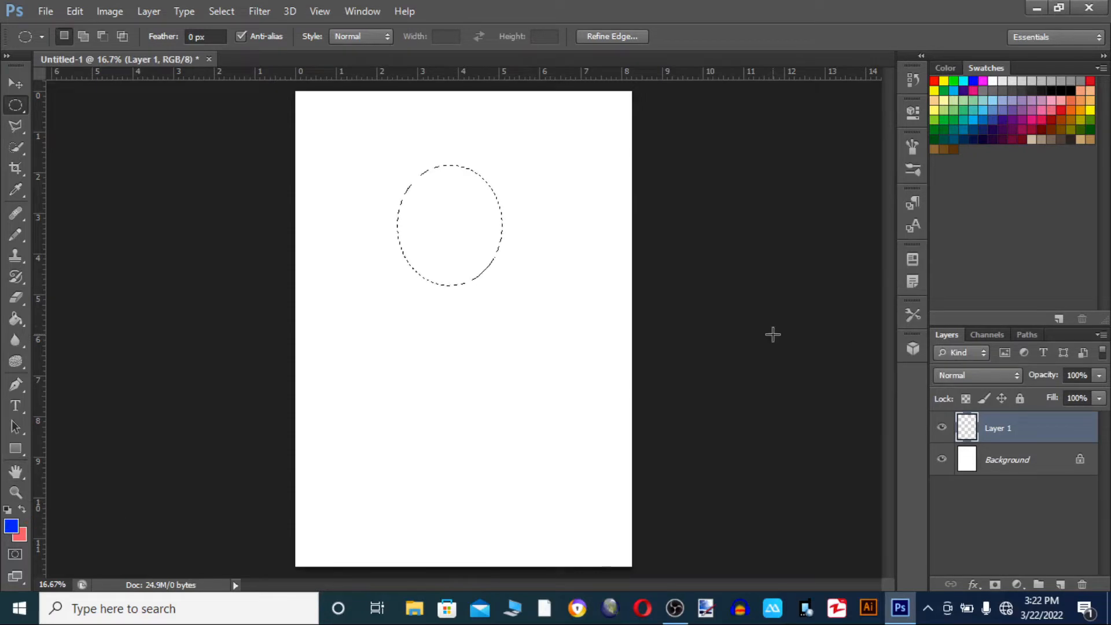
Set the foreground color to yellow ffcc00
left_click(17, 531)
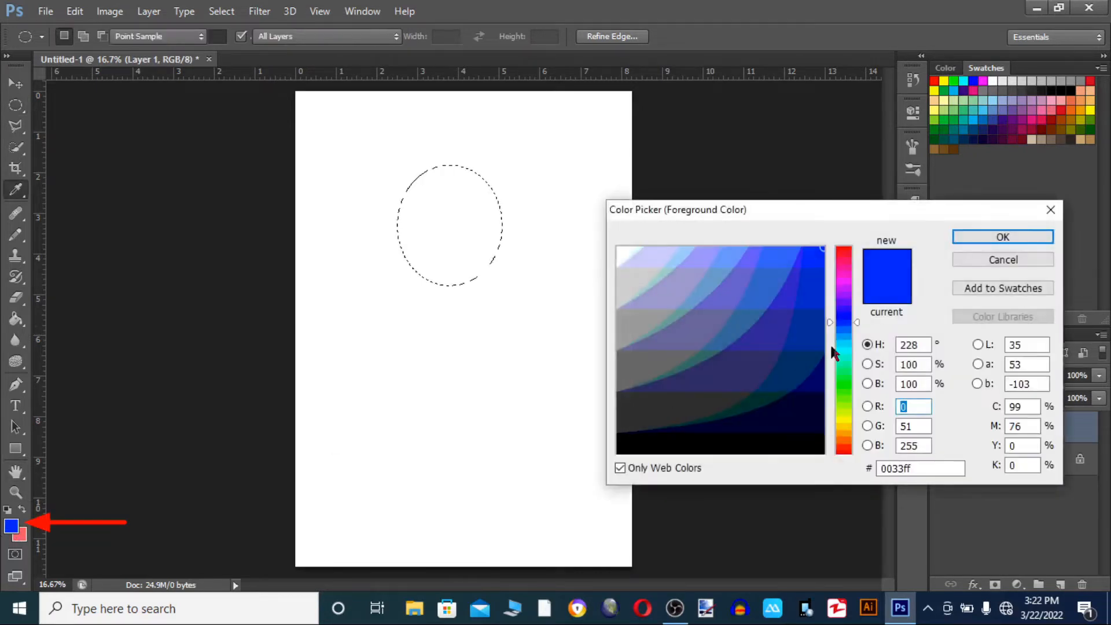
left_click(843, 424)
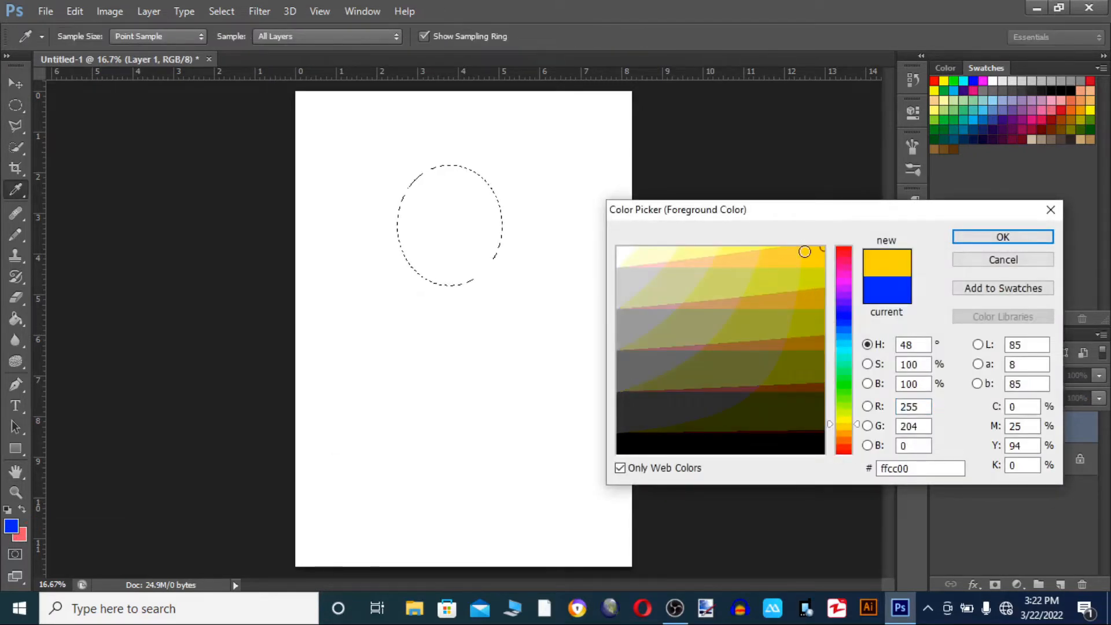
left_click(804, 252)
left_click(1001, 239)
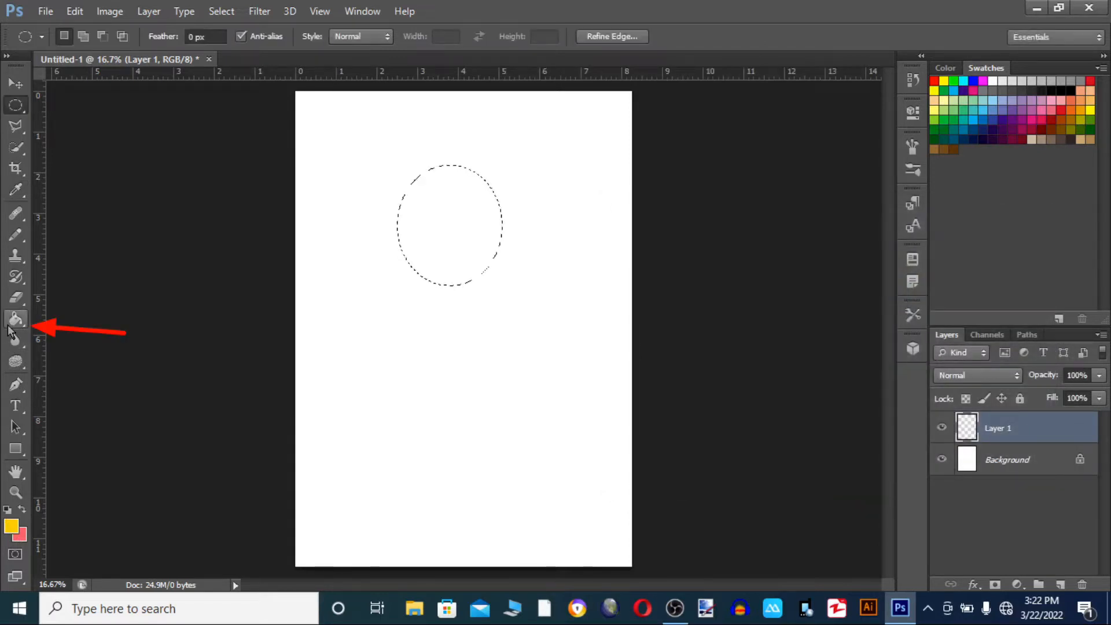
Fill the elliptical selection with the yellow foreground color using the Paint Bucket tool, and deselect it
left_click(12, 322)
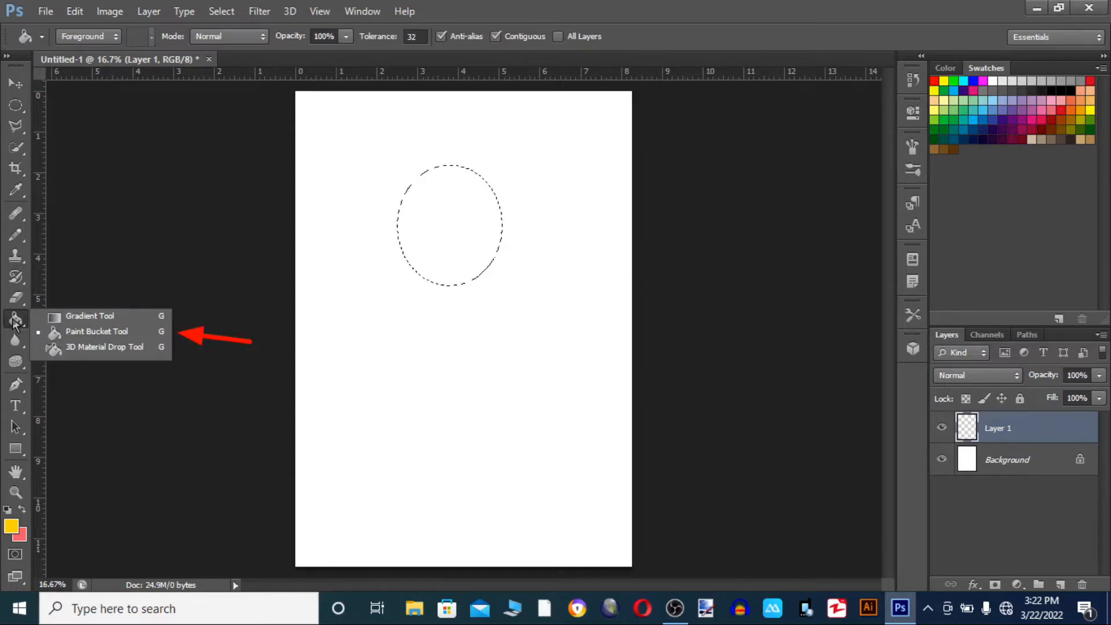
left_click(68, 332)
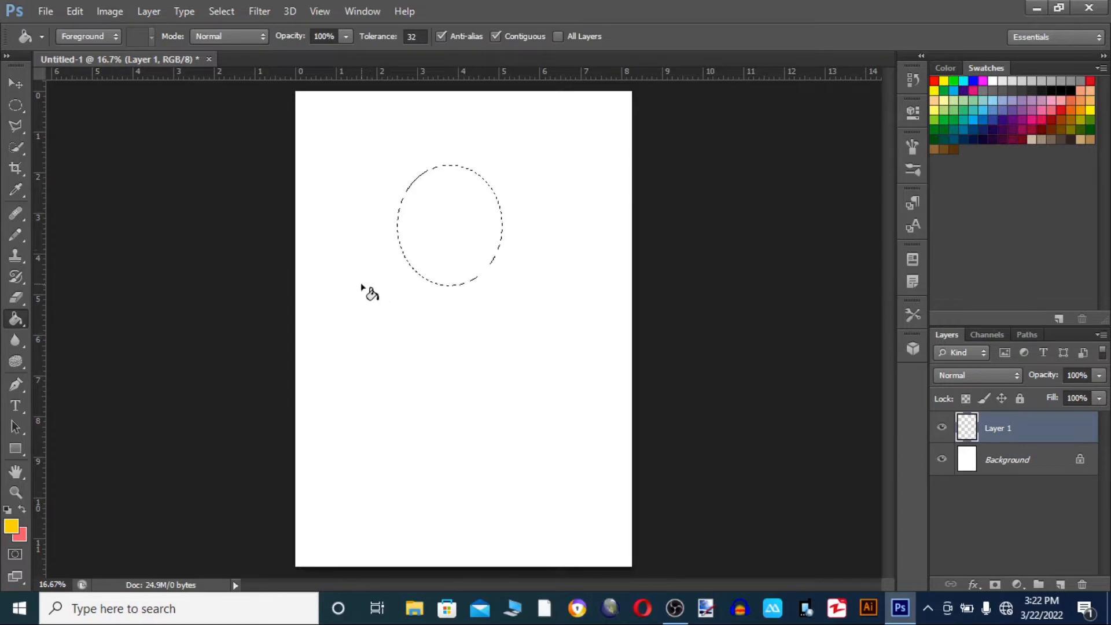
left_click(450, 231)
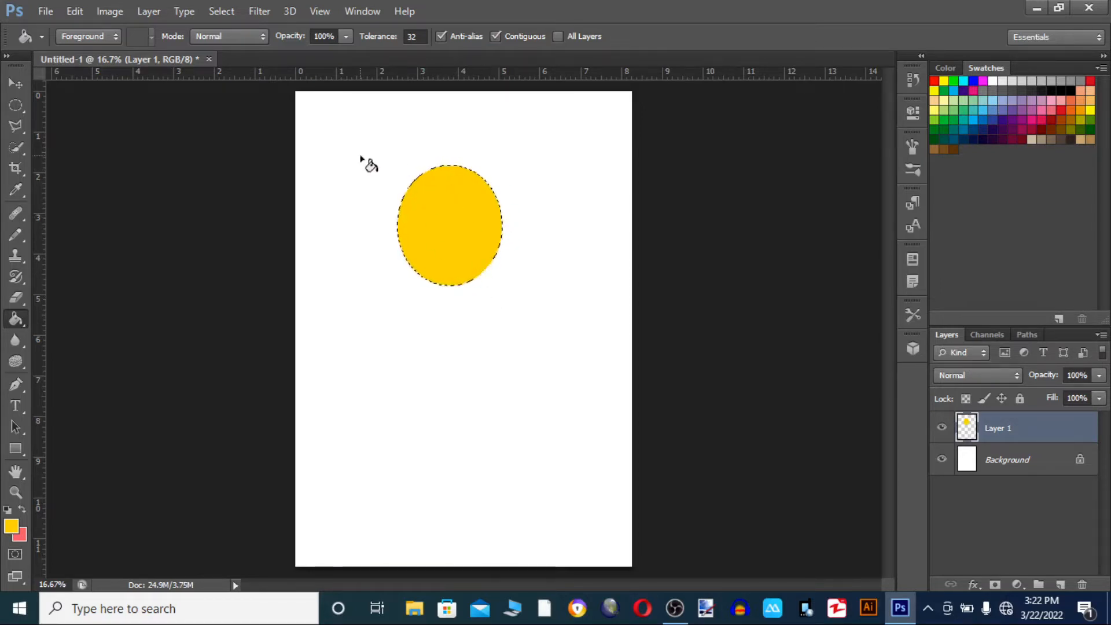
left_click(222, 12)
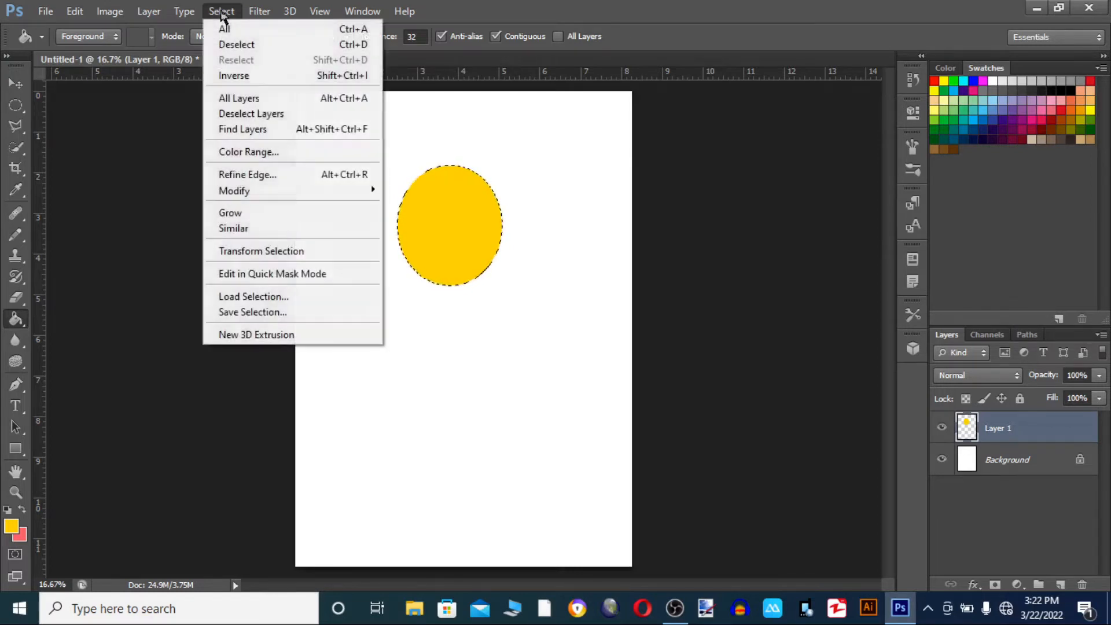
left_click(235, 45)
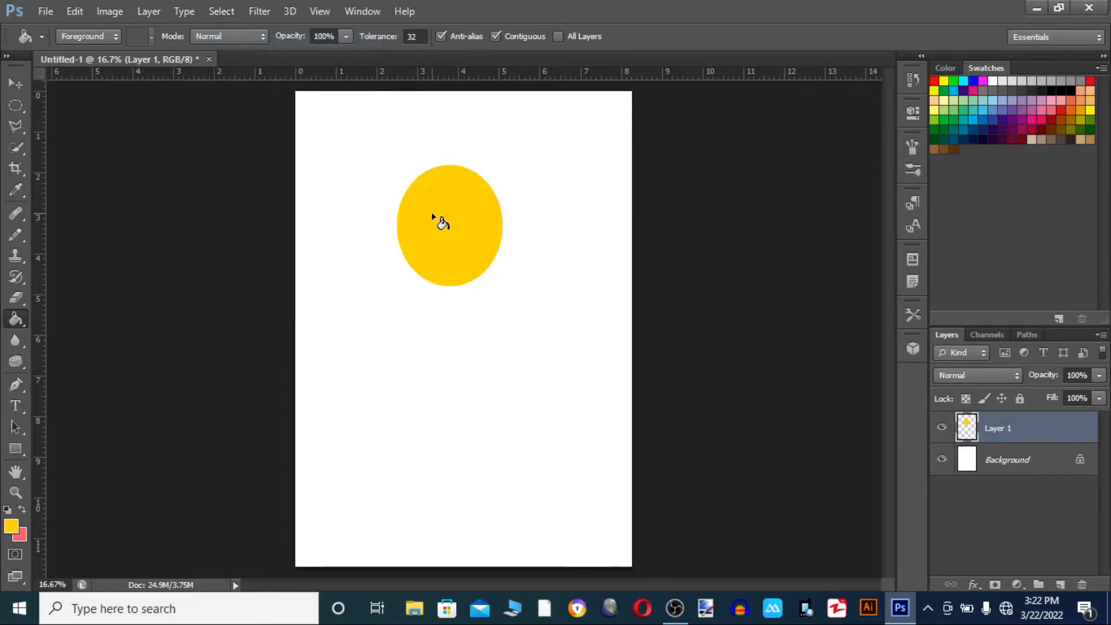
Draw a smaller elliptical marquee selection, about 1.34 by 1.76 inches, centered horizontally inside the yellow ellipse and slightly above its middle
left_click(16, 104)
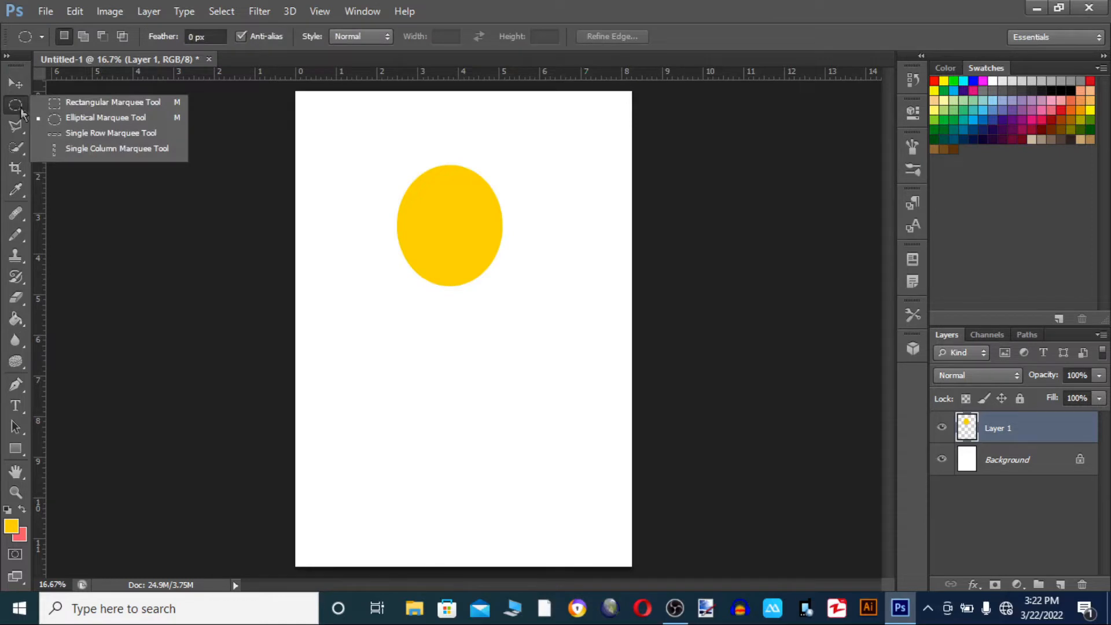
left_click(90, 118)
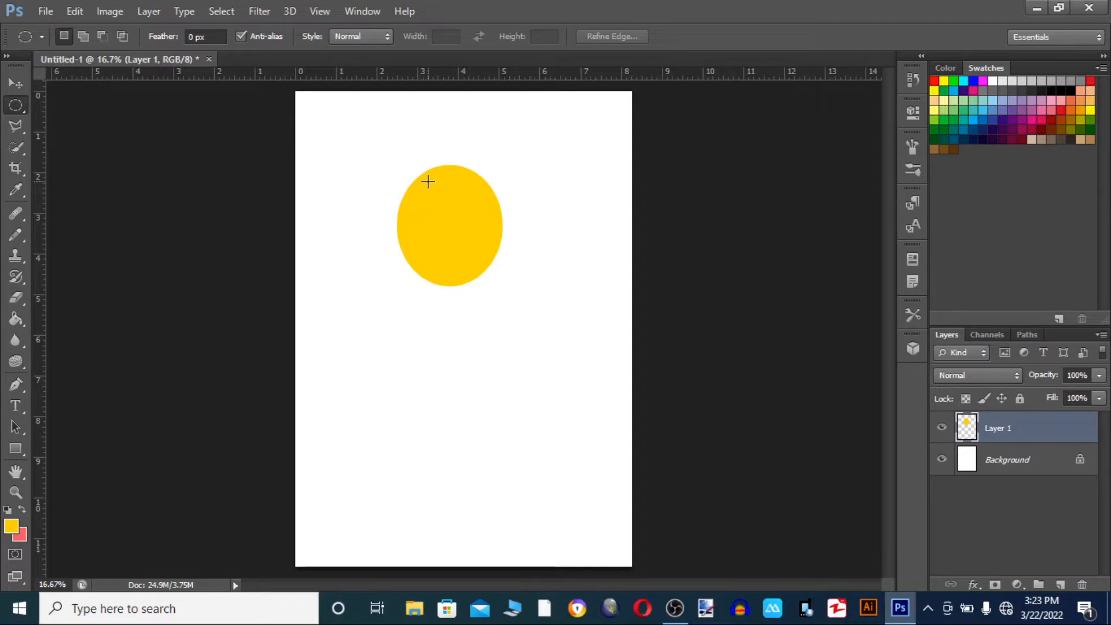
left_click_drag(444, 196, 484, 251)
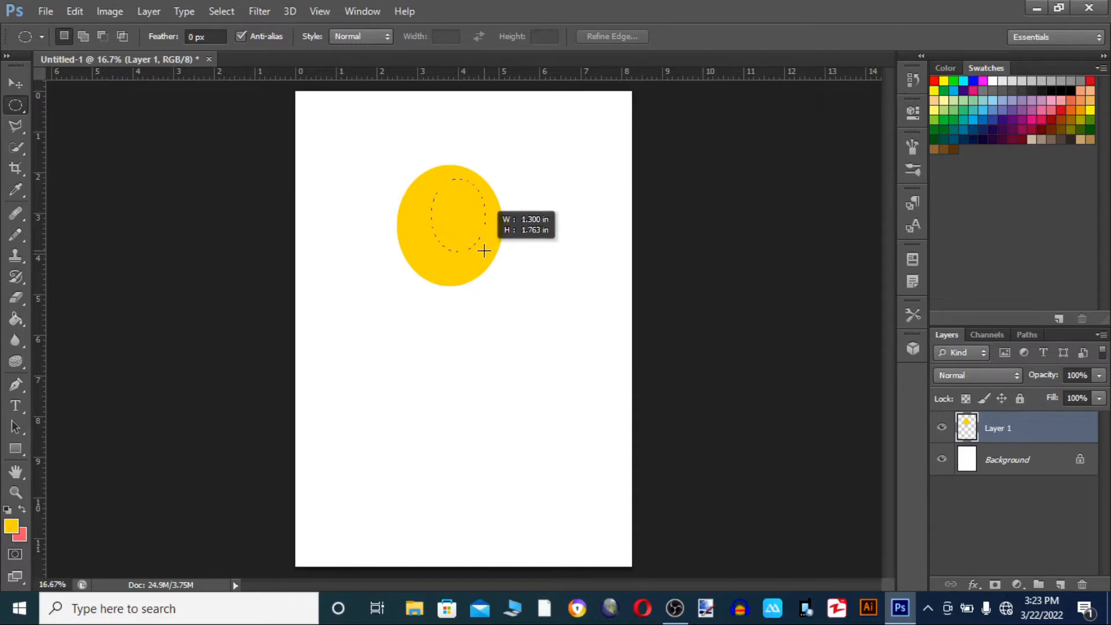
left_click_drag(484, 250, 486, 250)
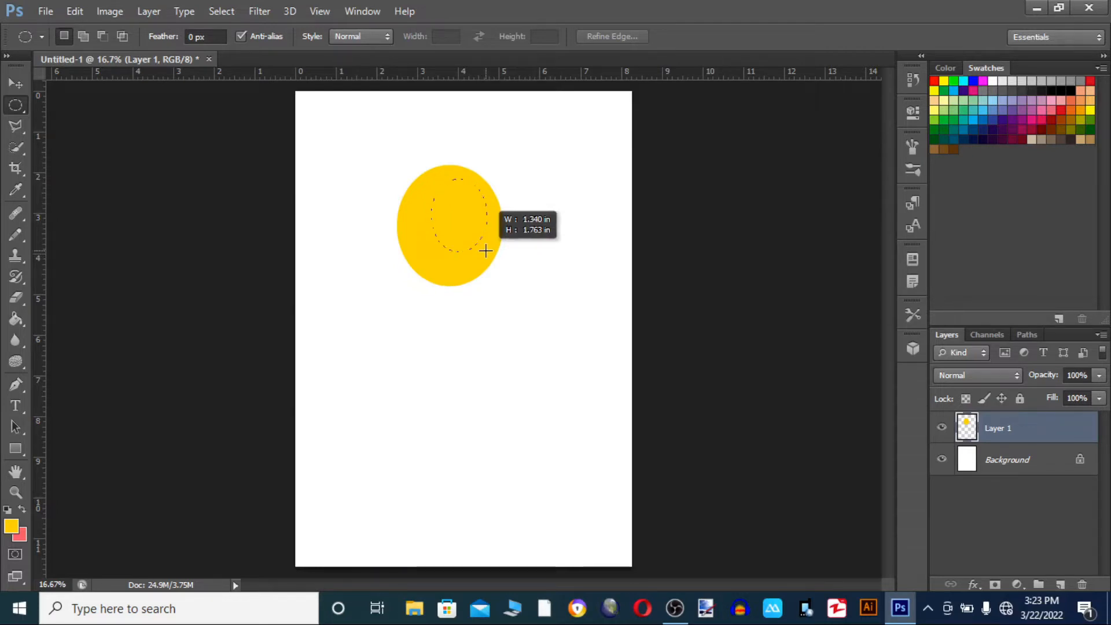
key("space")
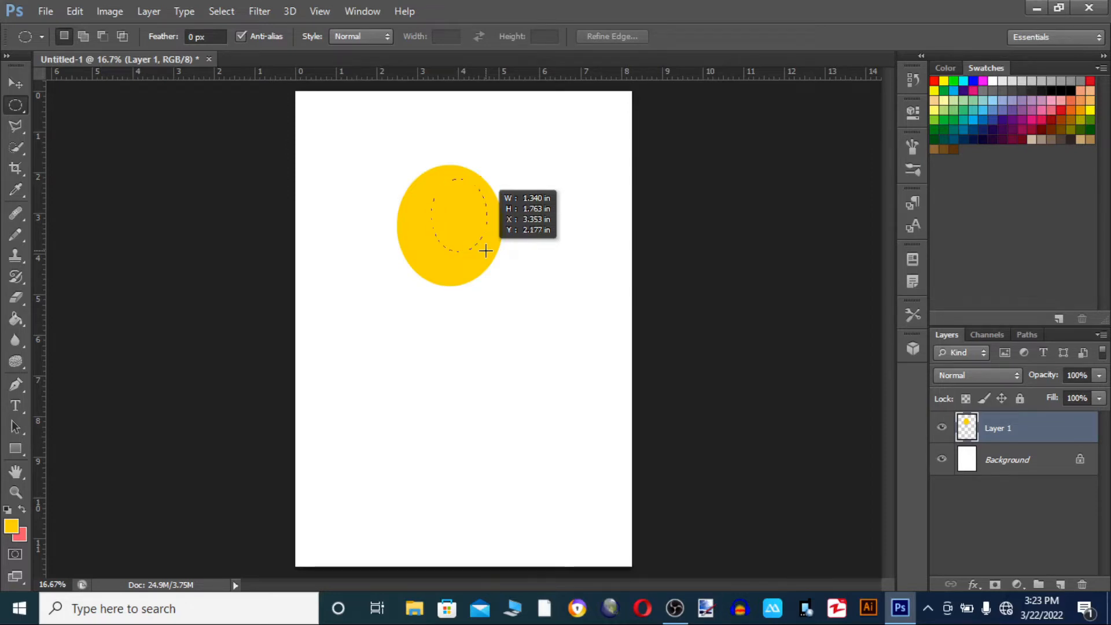
left_click_drag(485, 251, 476, 256)
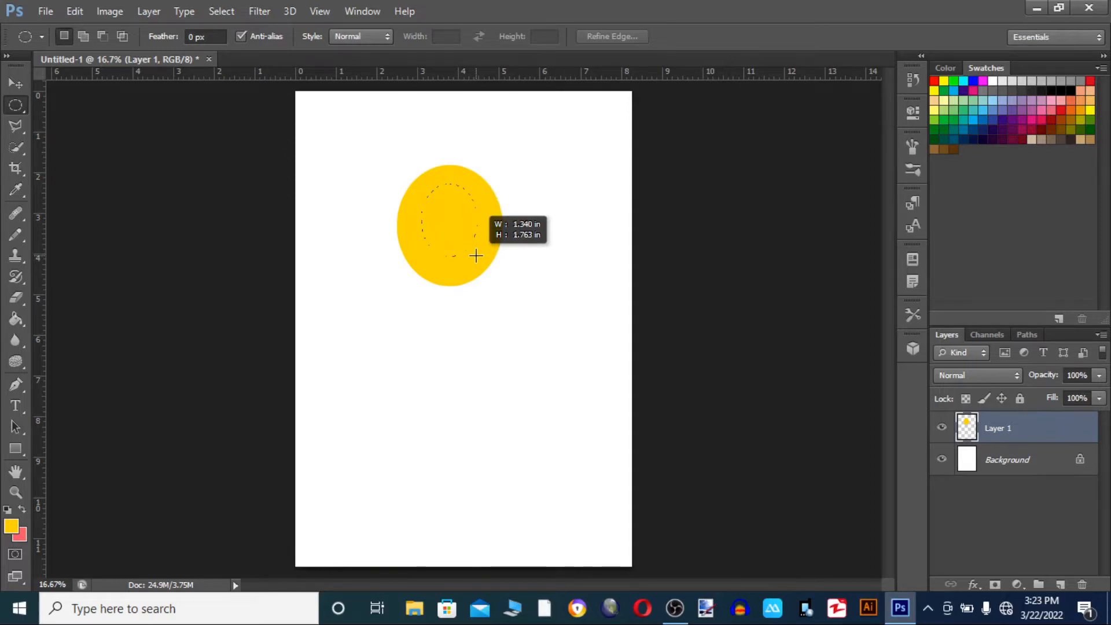
left_click_drag(475, 256, 475, 256)
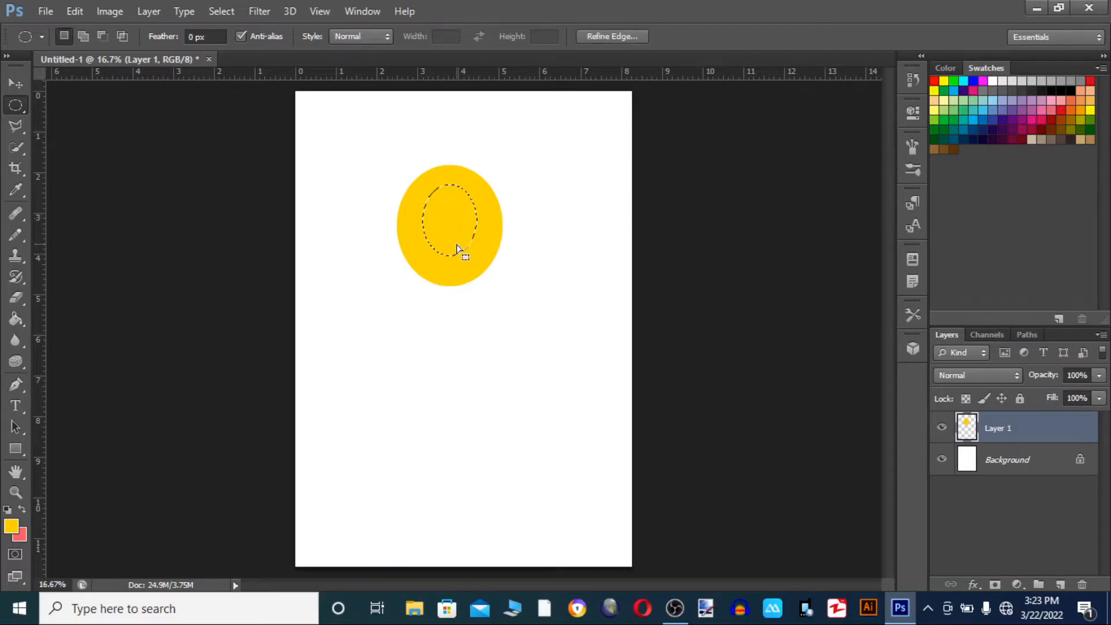
Add a new layer for the inner ellipse and set the foreground color to green 00ff00
left_click(1059, 586)
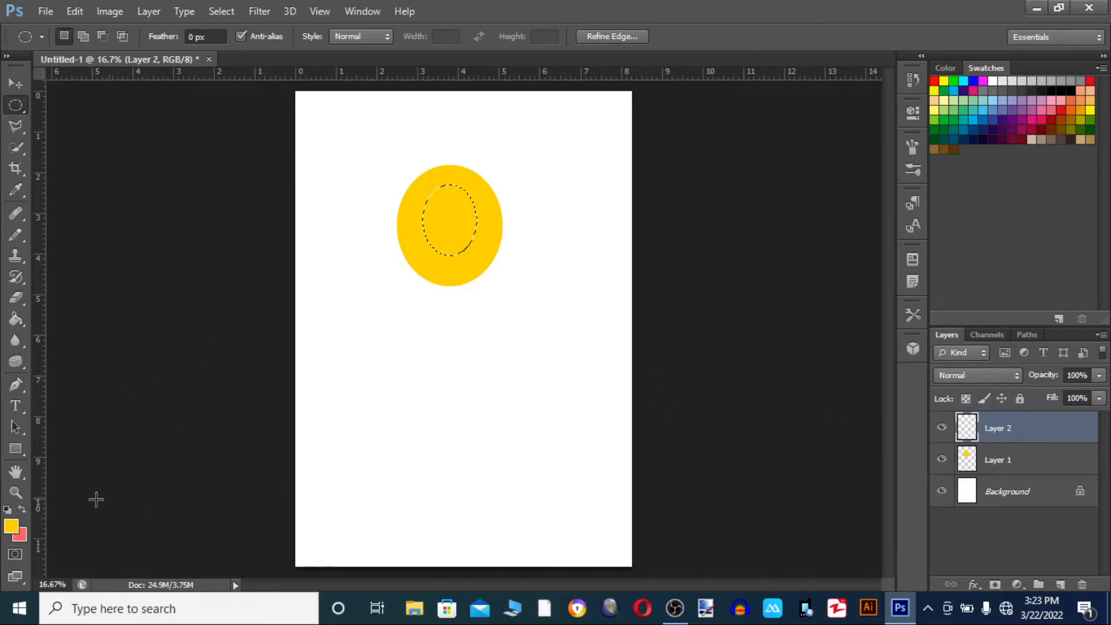
left_click(11, 528)
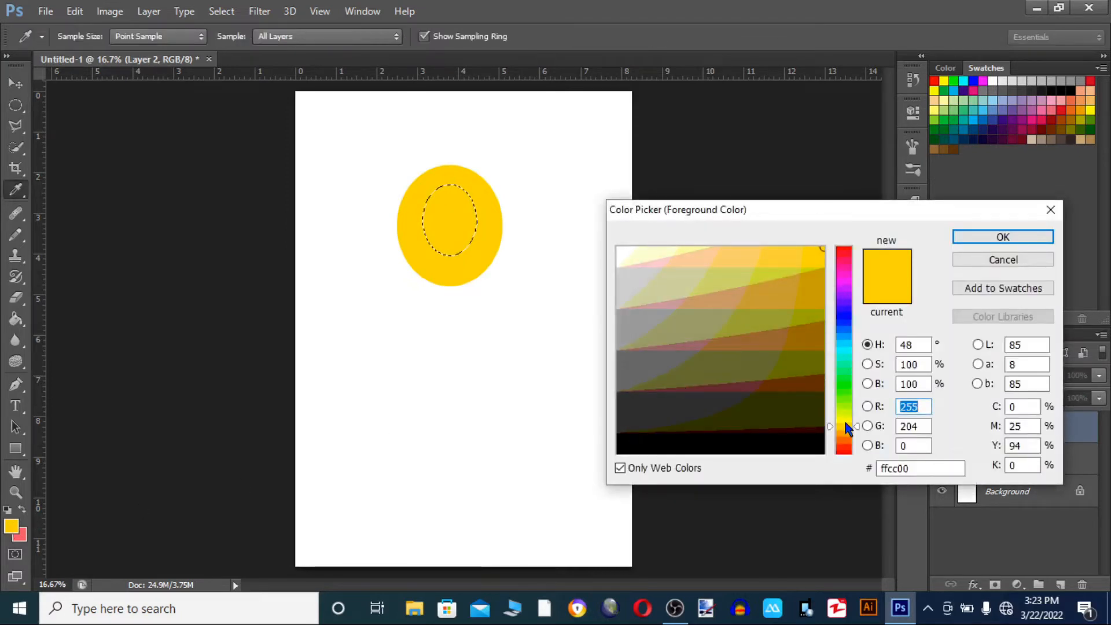
left_click(844, 385)
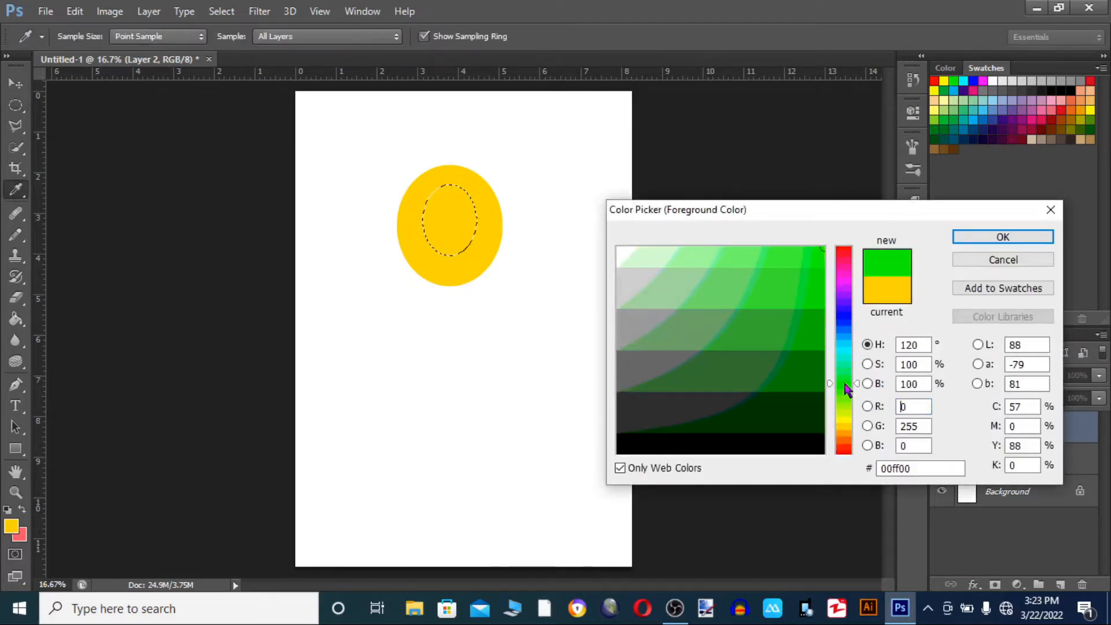
left_click(986, 231)
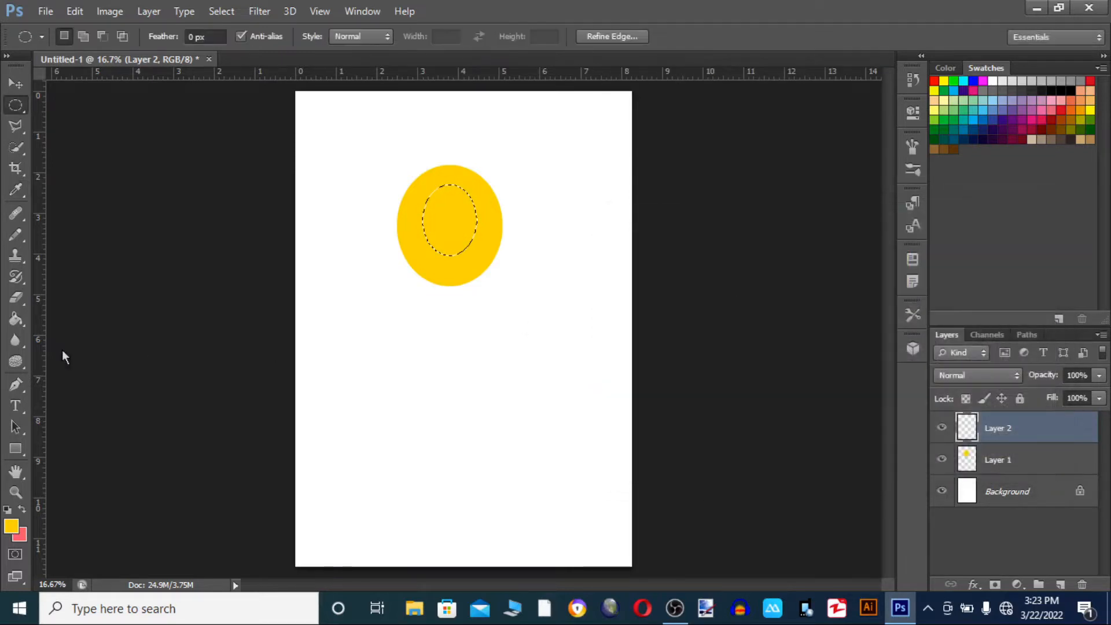
Fill the inner elliptical selection on Layer 2 with the green foreground color using the Paint Bucket tool, and deselect it
left_click(16, 324)
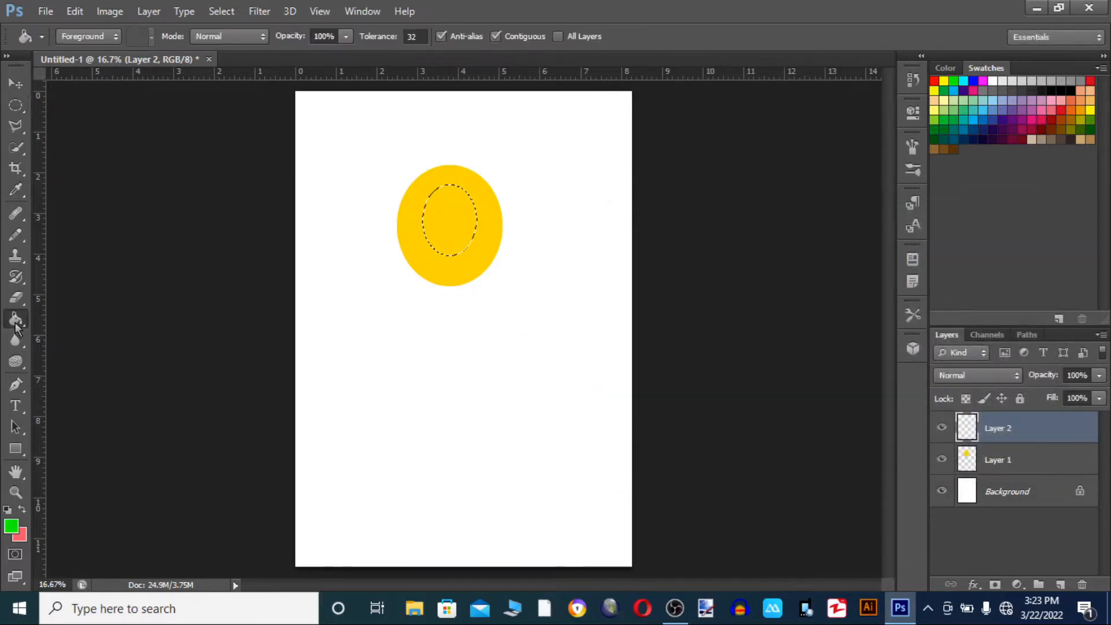
left_click(441, 223)
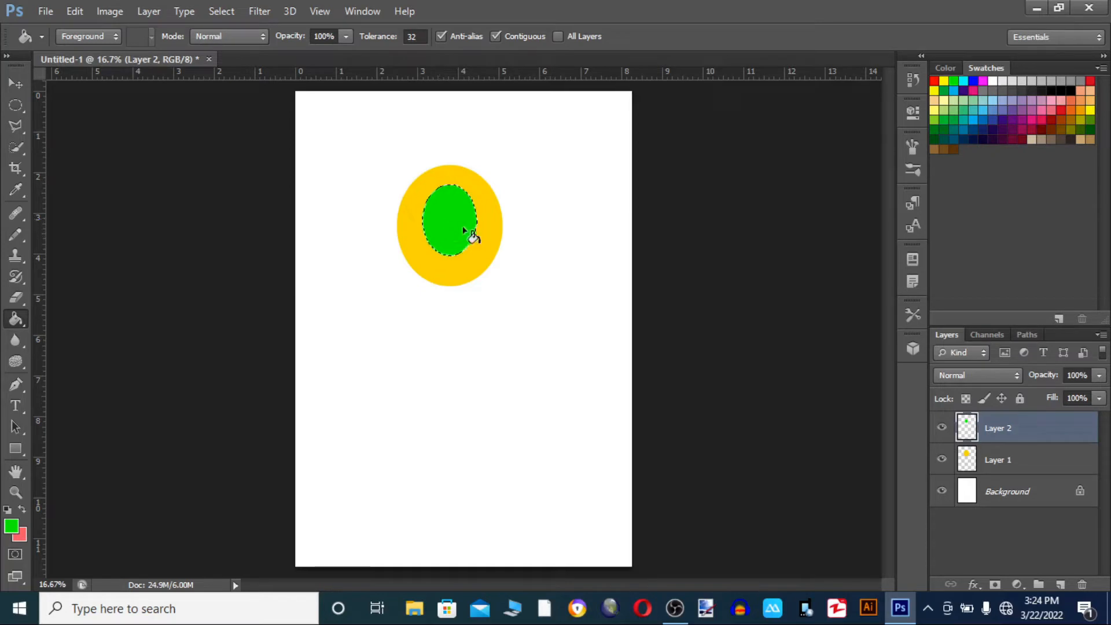
key("ctrl+d")
Draw a wide elliptical marquee selection, about 3.3 by 1.28 inches, overlapping the yellow ellipse's lower edge, and add a new layer for it
left_click(18, 110)
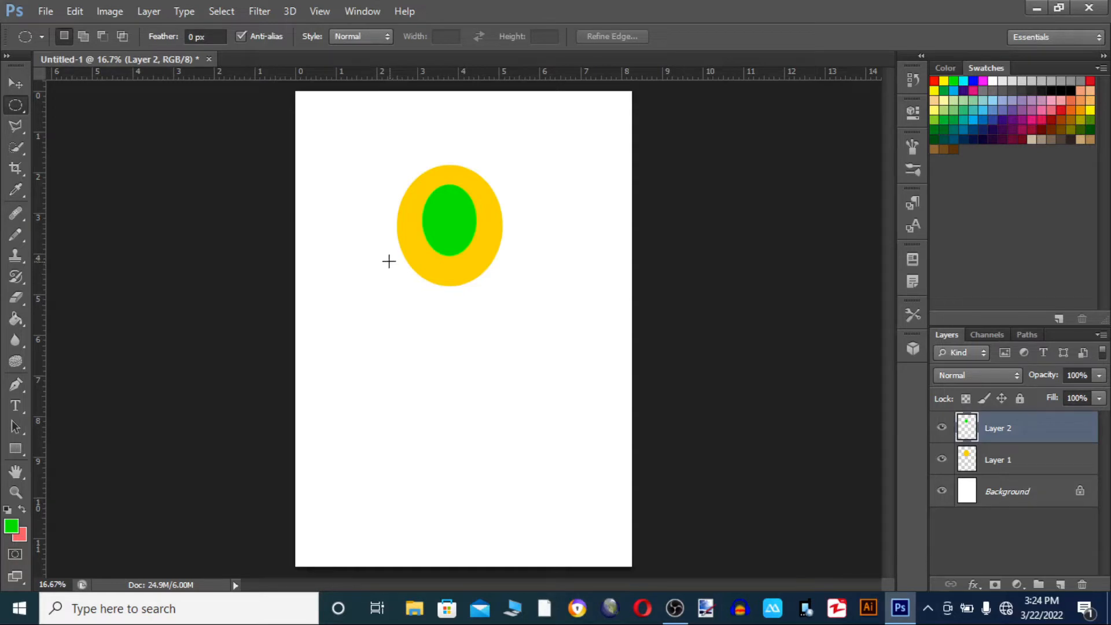
left_click_drag(387, 260, 519, 320)
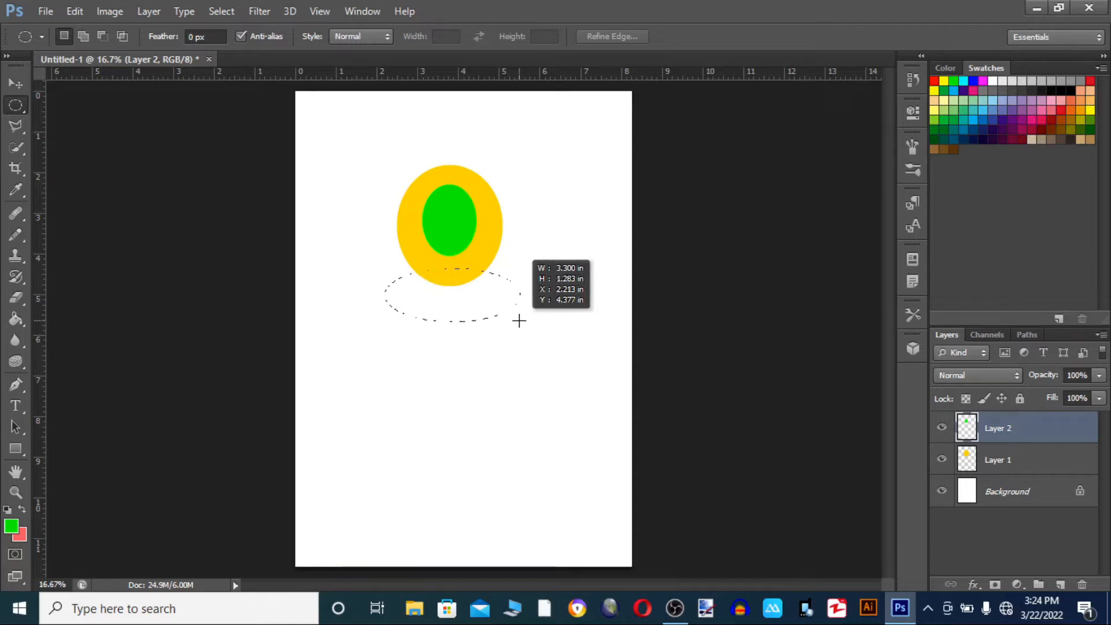
left_click_drag(519, 320, 519, 321)
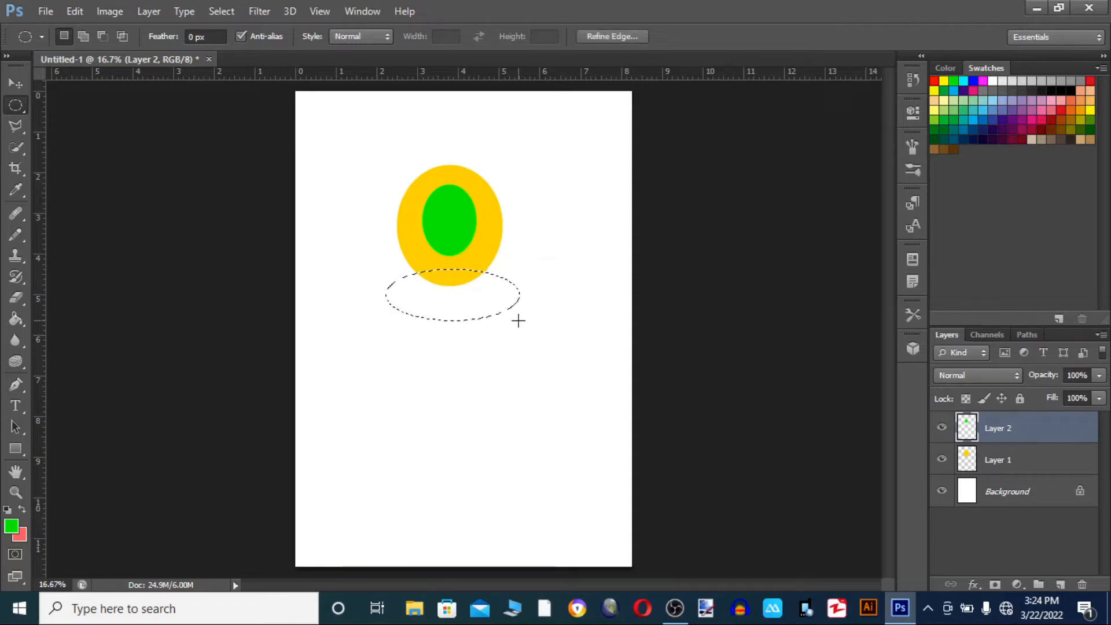
left_click(1062, 584)
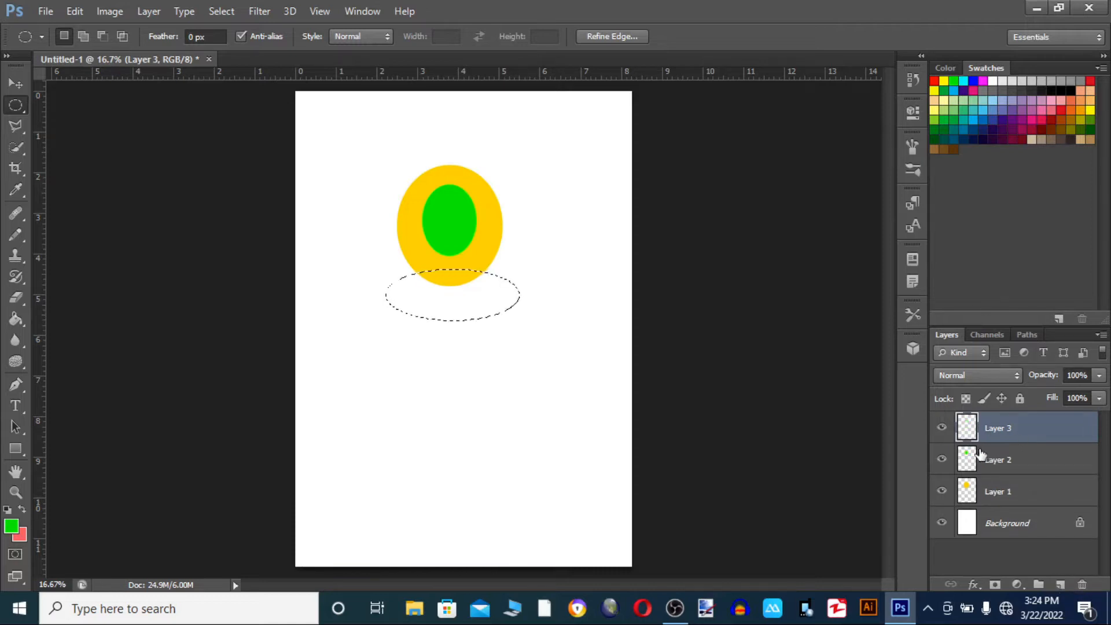
Set the foreground color to pink ff3366
left_click(11, 527)
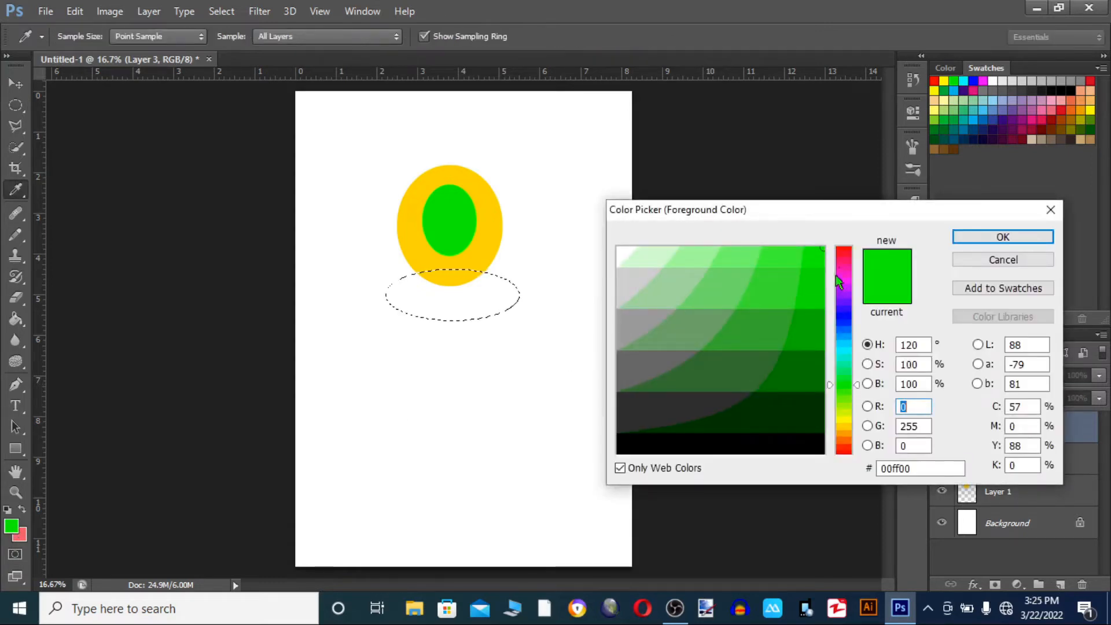
left_click(842, 253)
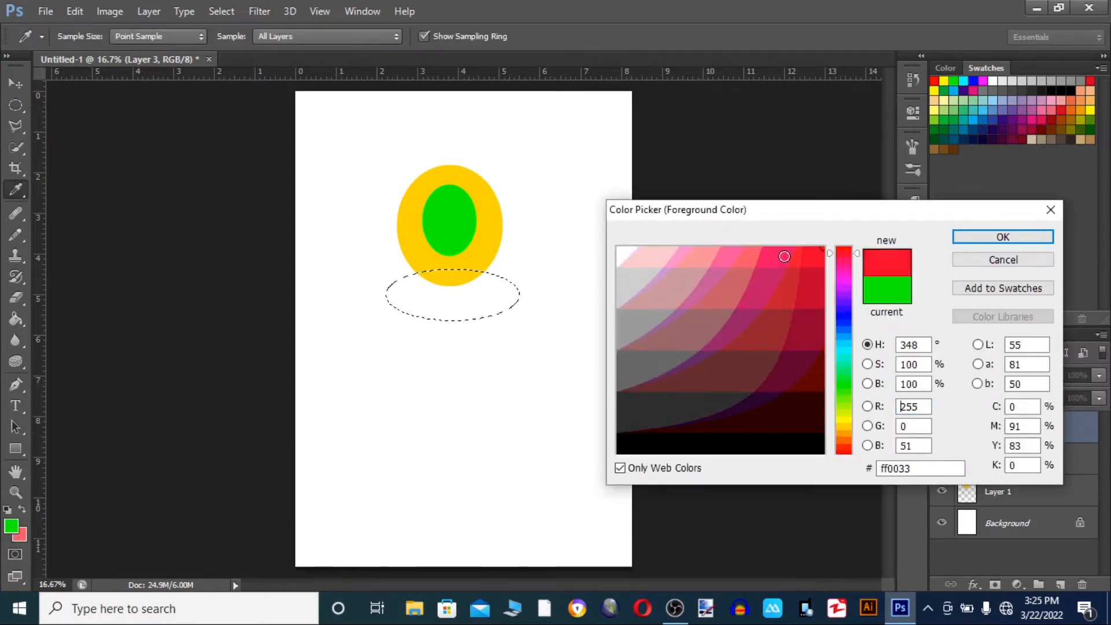
left_click(785, 256)
left_click(979, 232)
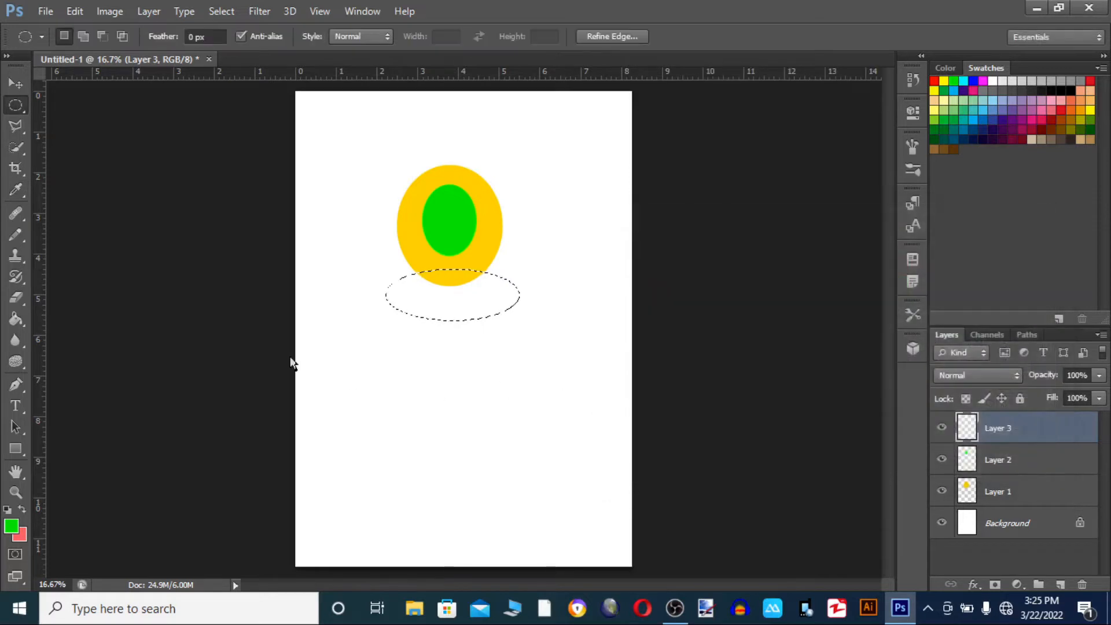
Fill the wide elliptical selection on Layer 3 with the pink foreground color using the Paint Bucket tool, and deselect it
left_click(16, 318)
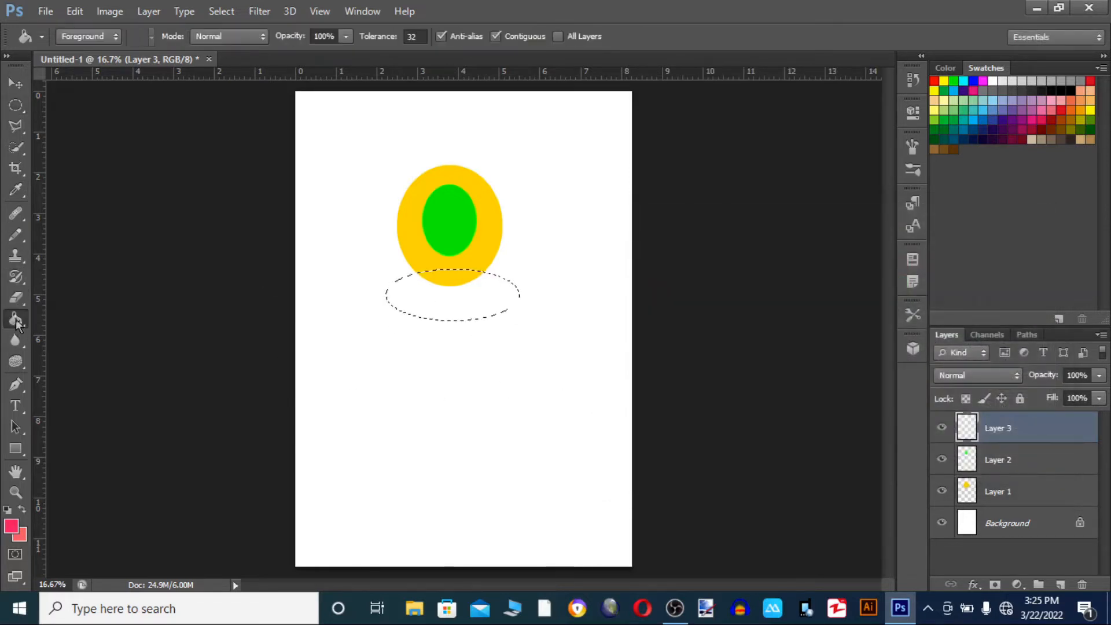
left_click(438, 306)
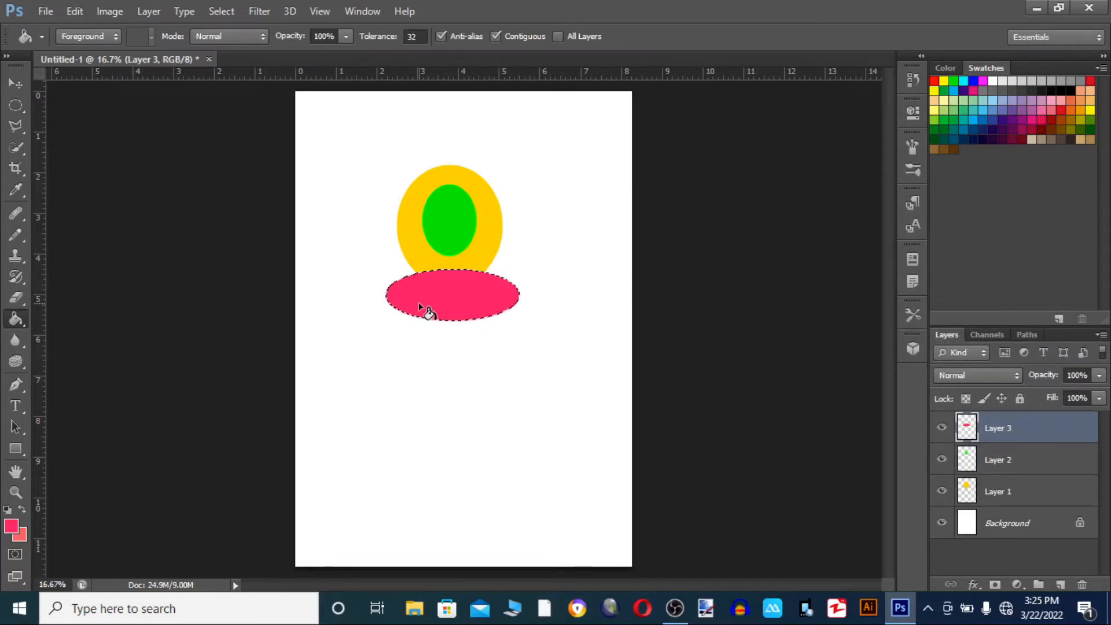
key("ctrl+d")
Toggle the visibility of Layer 3, Layer 2 and Layer 1 off and on to check which ellipse each layer holds
left_click(16, 84)
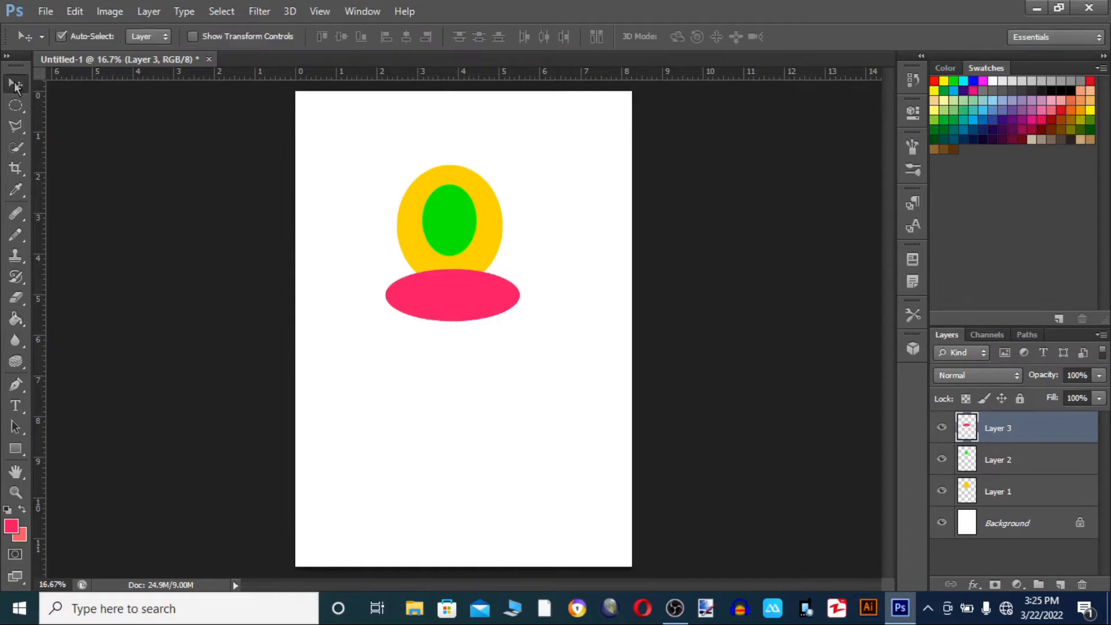
left_click(586, 330)
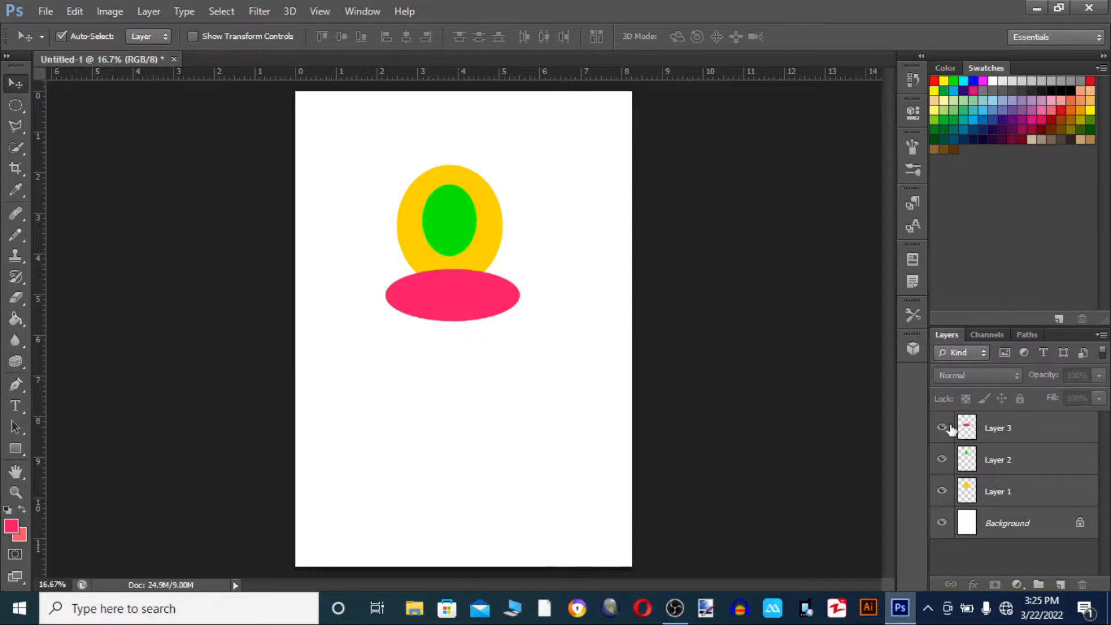
left_click(942, 429)
left_click(943, 431)
left_click(943, 432)
left_click(942, 430)
left_click(942, 460)
left_click(942, 459)
left_click(942, 490)
left_click(944, 492)
left_click(942, 492)
With the Move tool's Auto-Select on, nudge the green, yellow and pink ellipses slightly by picking each one on the canvas
mouse_move(439, 220)
left_mouse_down()
mouse_move(455, 229)
mouse_move(438, 229)
mouse_move(446, 218)
mouse_move(443, 242)
mouse_move(430, 221)
mouse_move(432, 242)
mouse_move(446, 228)
mouse_move(428, 216)
mouse_move(441, 219)
left_mouse_up()
mouse_move(491, 250)
left_mouse_down()
mouse_move(522, 240)
mouse_move(468, 249)
mouse_move(488, 246)
left_mouse_up()
mouse_move(470, 299)
left_mouse_down()
mouse_move(498, 305)
mouse_move(457, 303)
mouse_move(465, 298)
left_mouse_up()
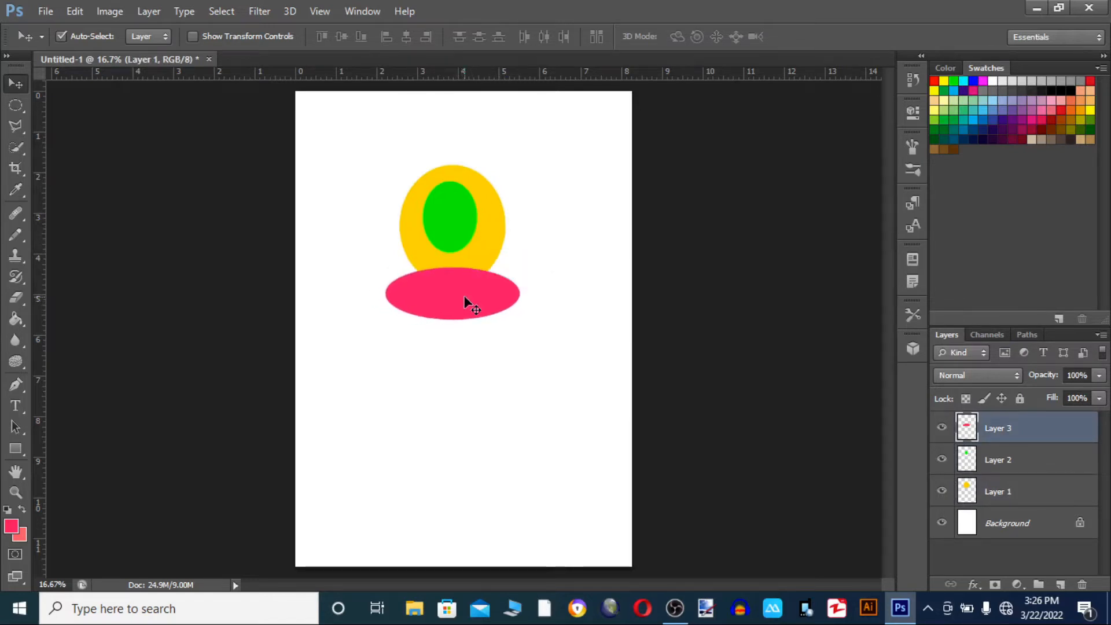
Turn off the Move tool's Auto-Select and reposition the pink ellipse on Layer 3 so it is centered below the green ellipse
left_click(65, 37)
mouse_move(436, 227)
left_mouse_down()
mouse_move(498, 238)
mouse_move(431, 232)
mouse_move(433, 249)
mouse_move(445, 240)
mouse_move(439, 228)
mouse_move(468, 215)
mouse_move(453, 228)
mouse_move(450, 219)
left_mouse_up()
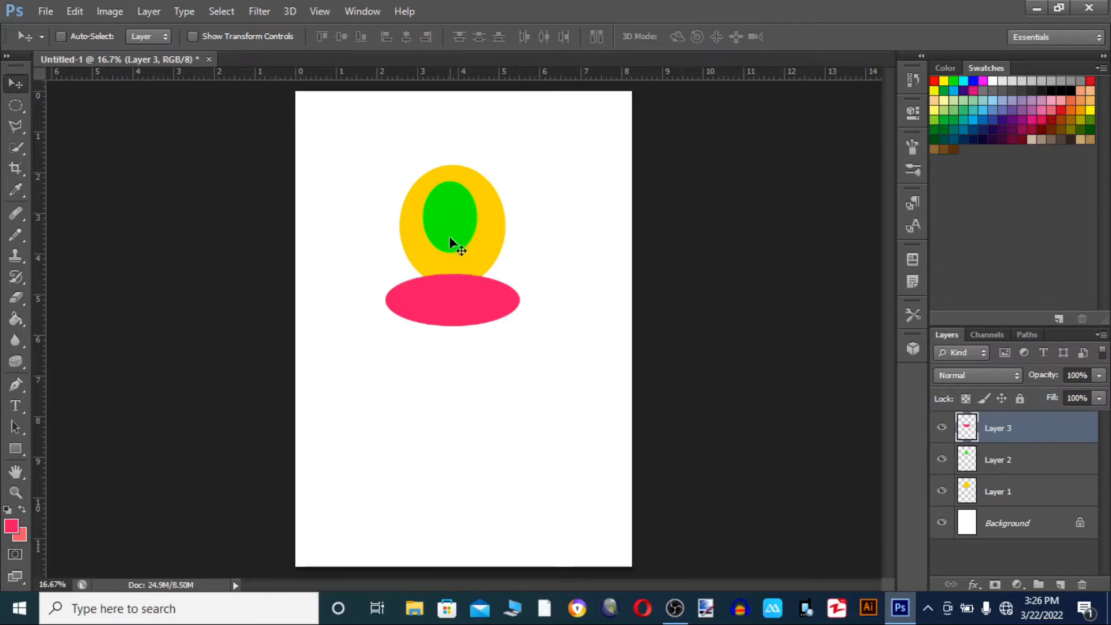
mouse_move(466, 306)
left_mouse_down()
mouse_move(464, 288)
mouse_move(451, 300)
left_mouse_up()
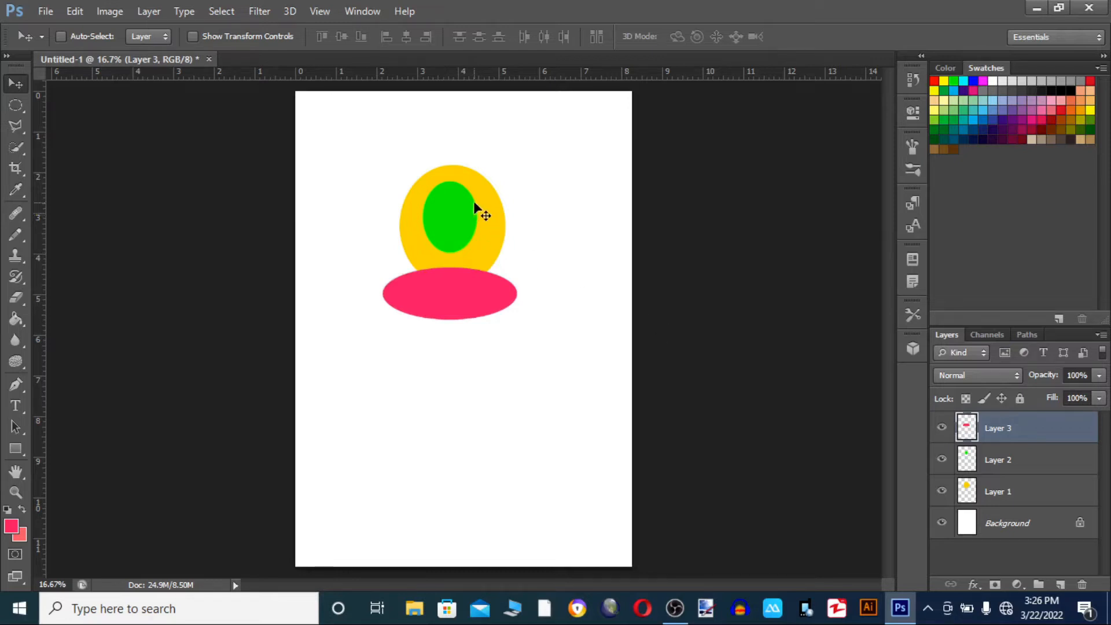
Move the yellow ellipse on Layer 1 slightly down and left, and lower the green ellipse on Layer 2 to the yellow ellipse's center
left_click(1006, 498)
mouse_move(491, 249)
left_mouse_down()
mouse_move(473, 251)
mouse_move(478, 268)
mouse_move(478, 254)
left_mouse_up()
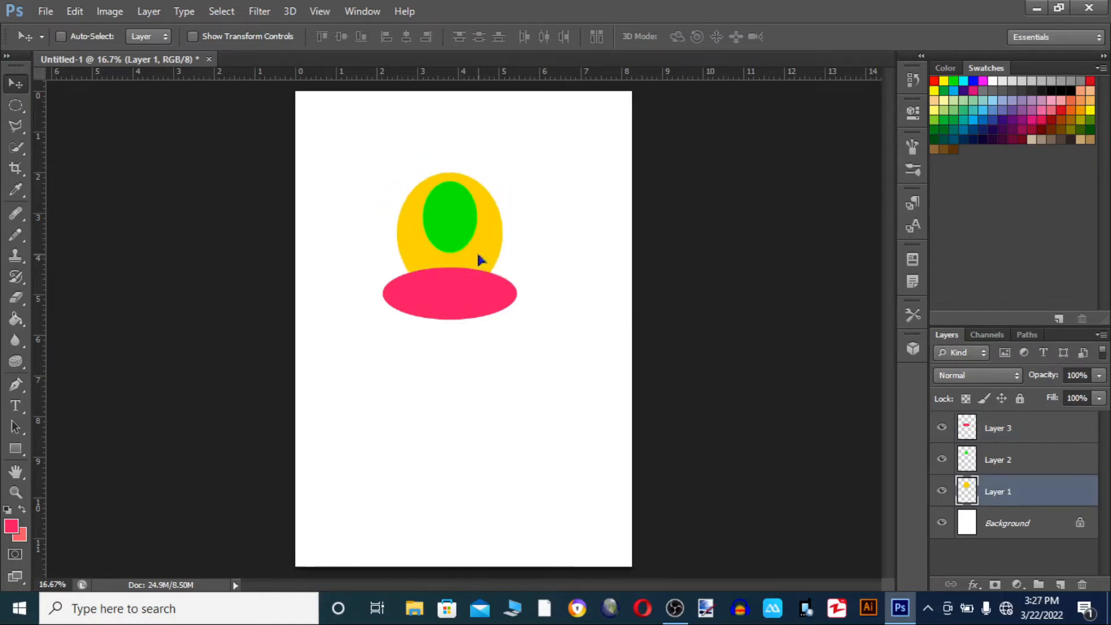
left_click(1029, 468)
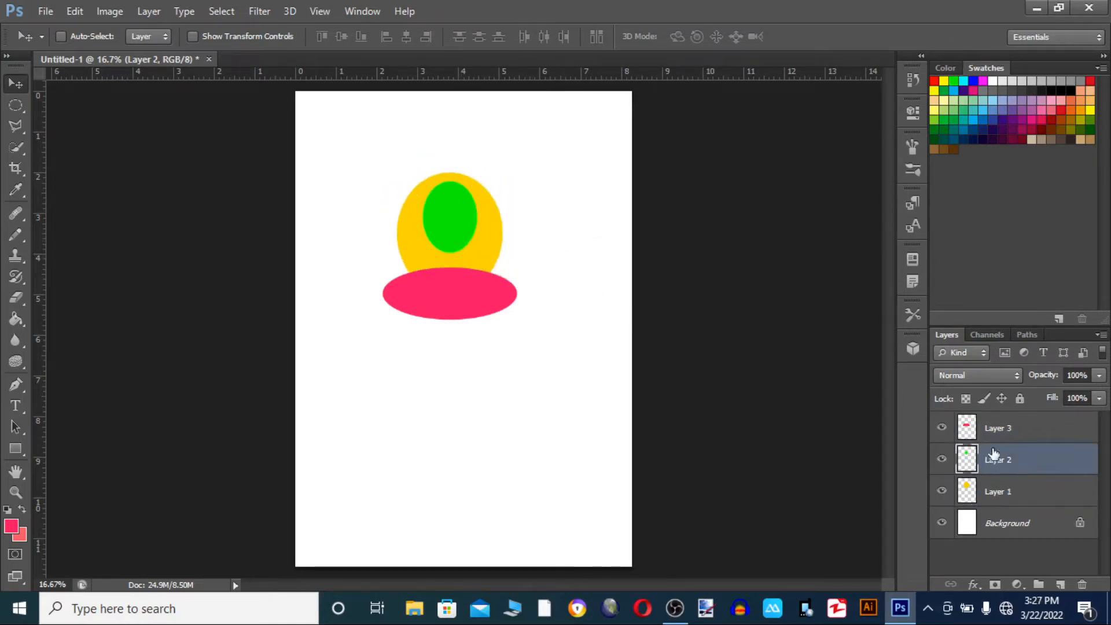
mouse_move(461, 214)
left_mouse_down()
mouse_move(468, 238)
mouse_move(459, 230)
left_mouse_up()
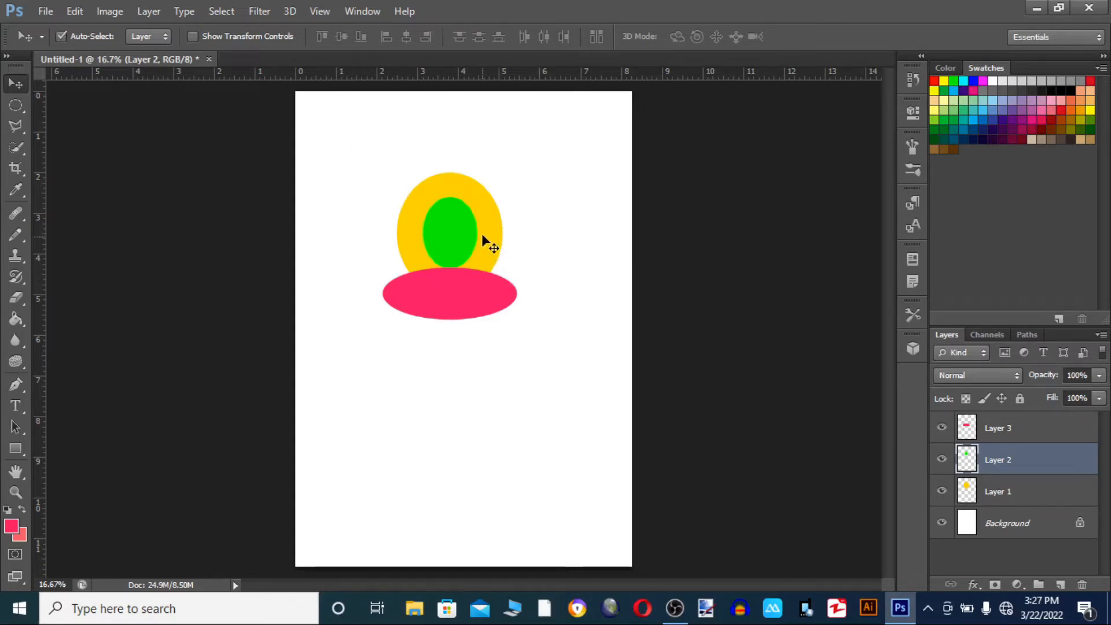
Turn Auto-Select back on and rearrange the ellipses lower on the page, with green inside yellow and pink centered over yellow's lower edge
left_click(474, 195)
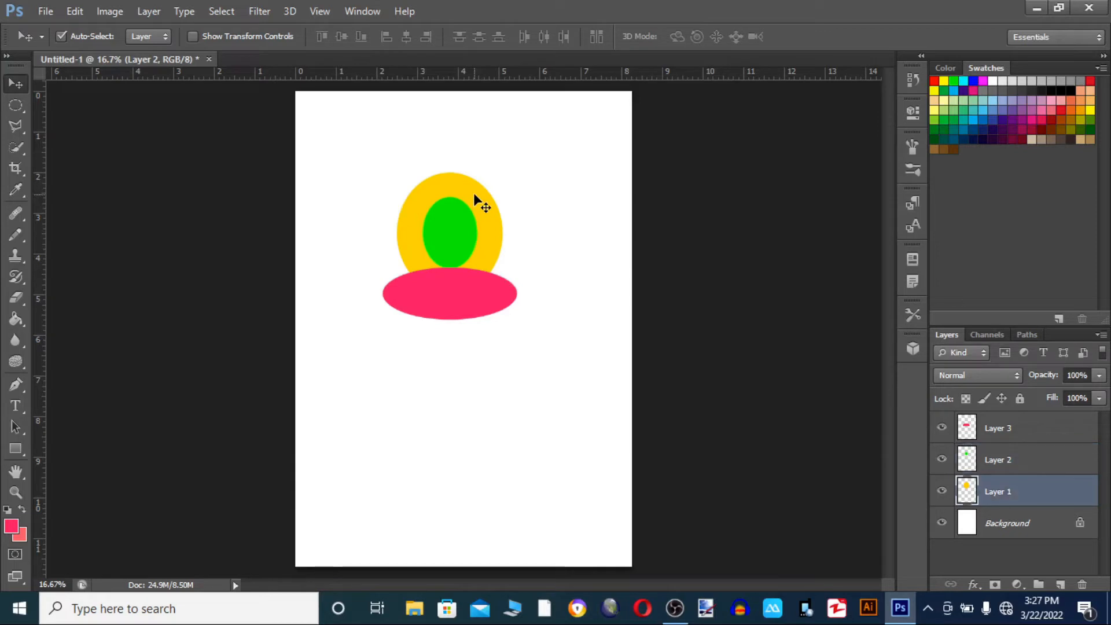
left_click_drag(474, 194, 435, 233)
left_click(459, 297)
left_click_drag(458, 297, 472, 315)
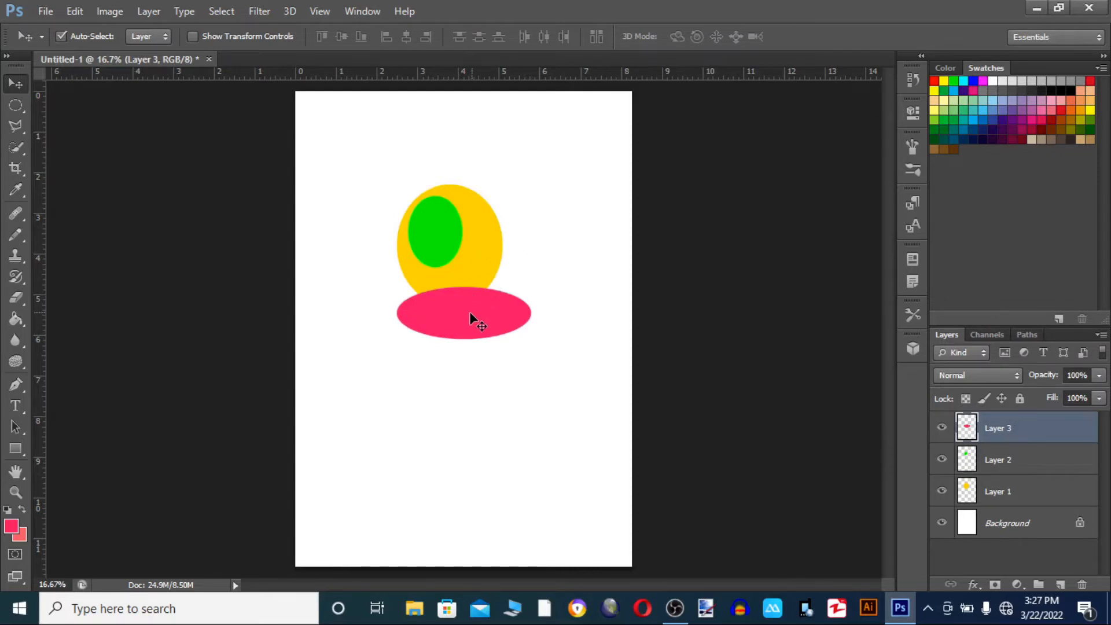
left_click_drag(470, 312, 459, 307)
mouse_move(420, 243)
left_mouse_down()
mouse_move(451, 236)
mouse_move(436, 249)
left_mouse_up()
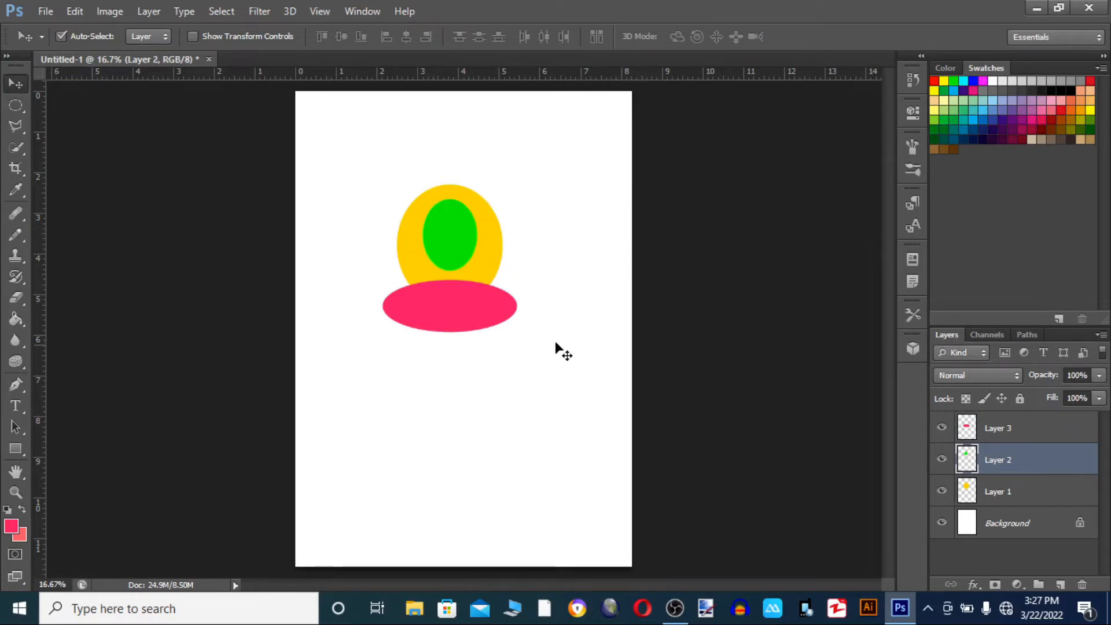
Recolor the pink ellipse on Layer 3 with yellow ffcc33 using the foreground color and the Paint Bucket fill
left_click_drag(466, 304, 467, 303)
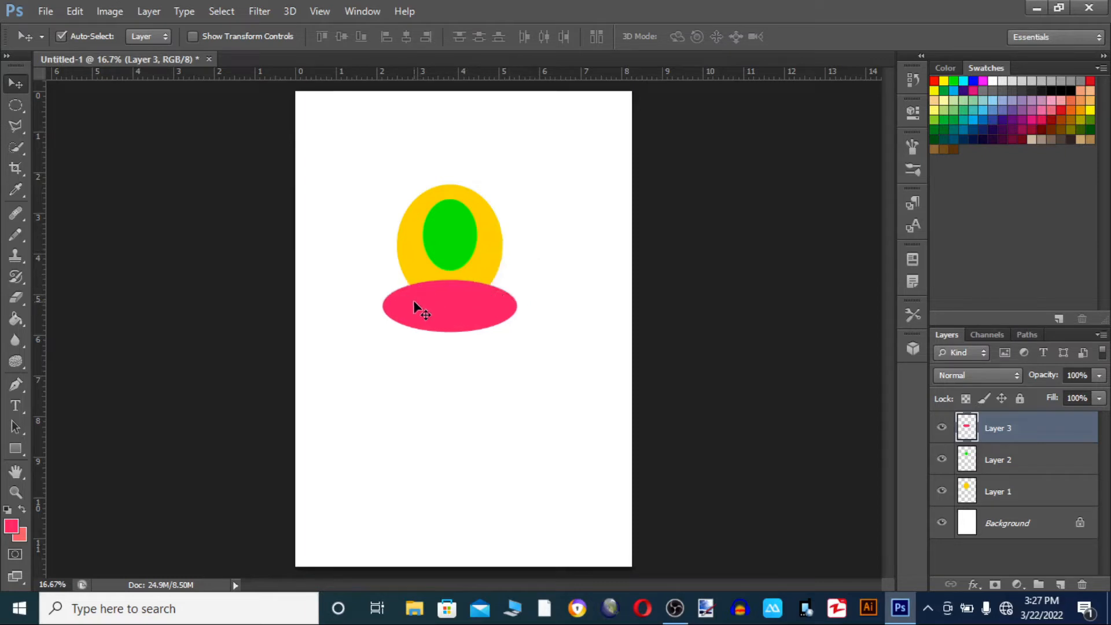
left_click(9, 528)
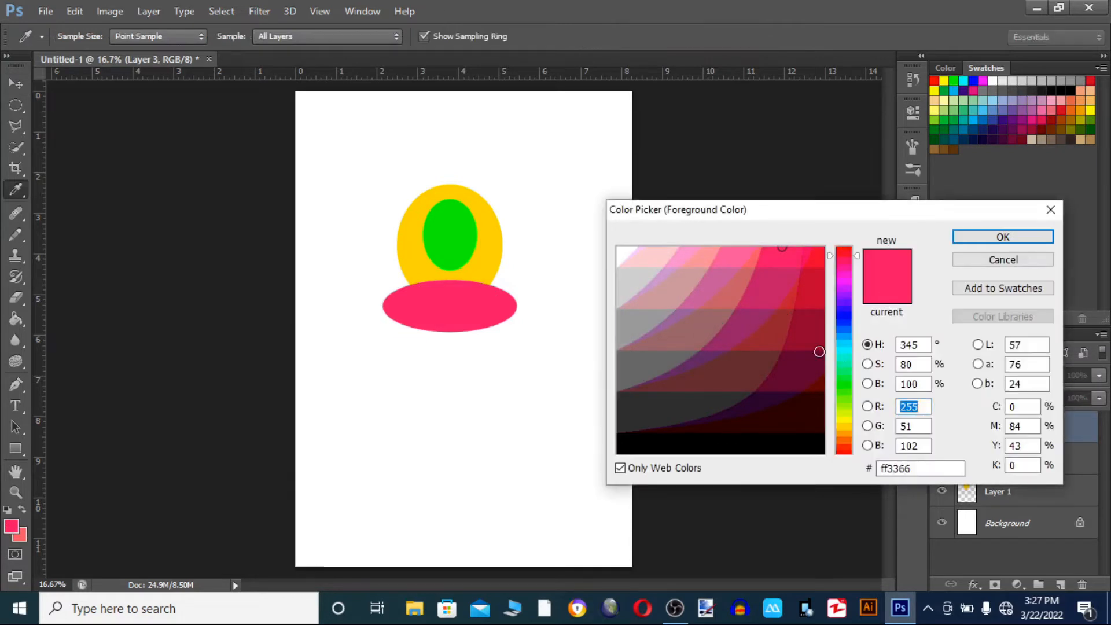
left_click(844, 429)
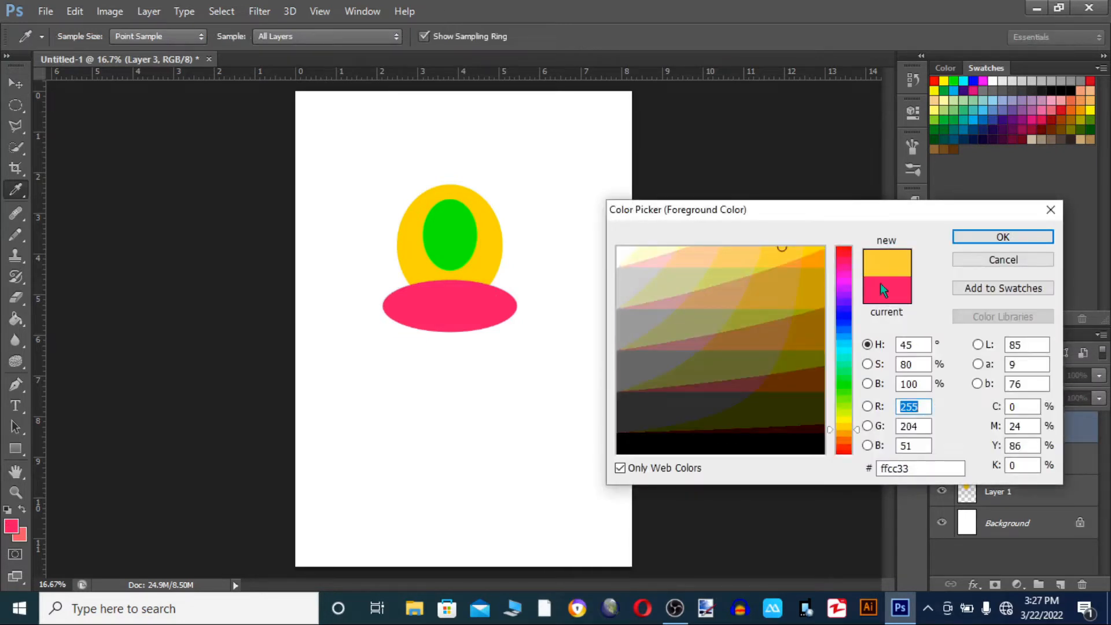
key("v")
left_click(972, 237)
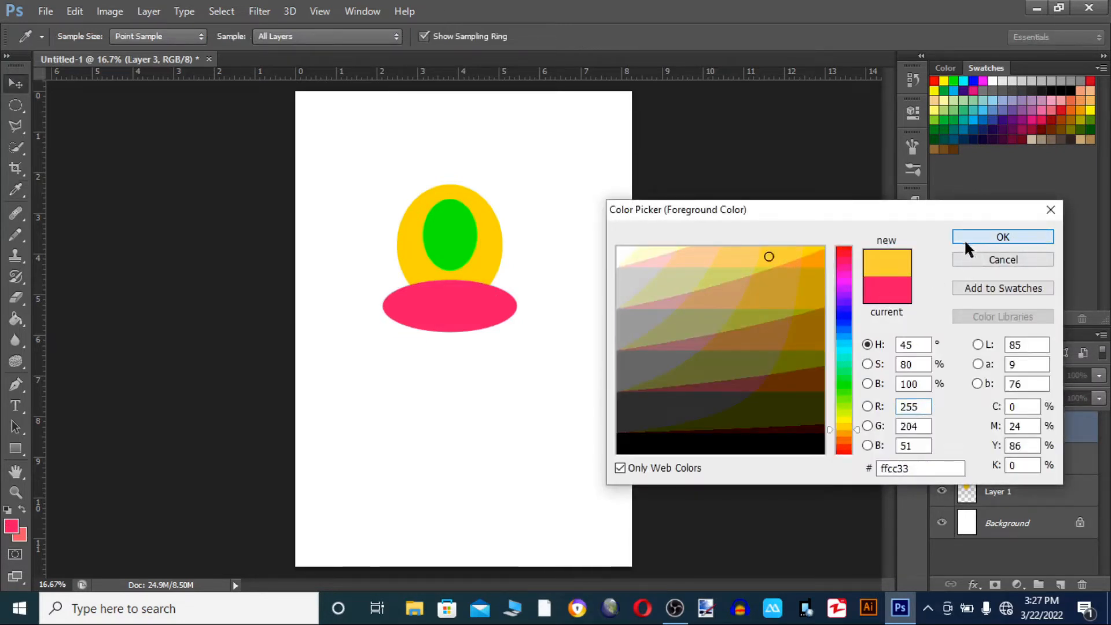
left_click(16, 320)
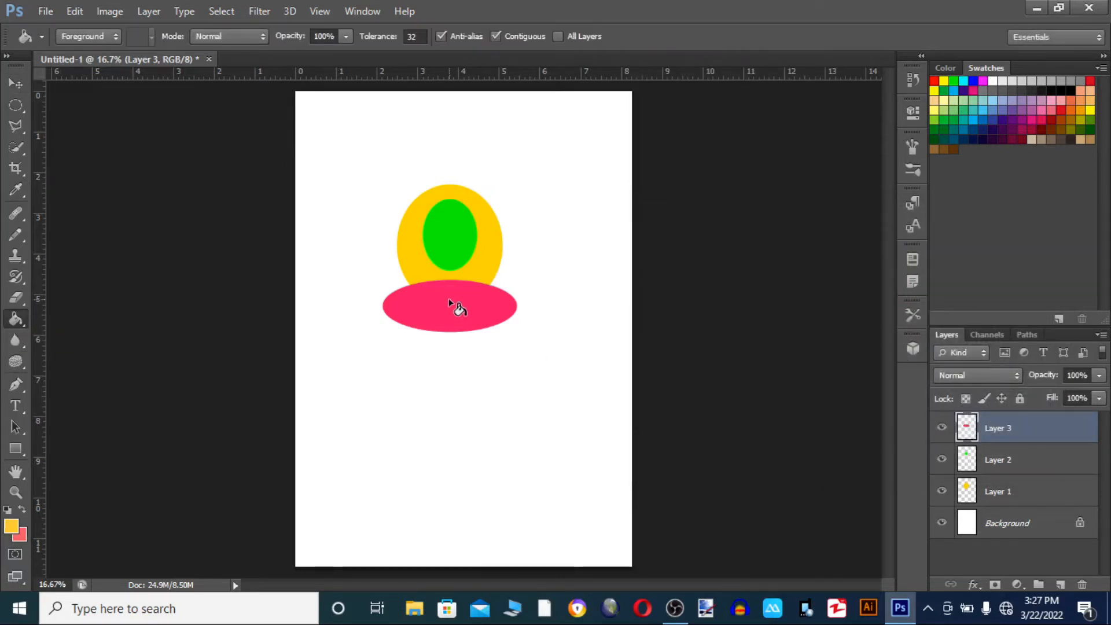
key("shift+alt+BackSpace")
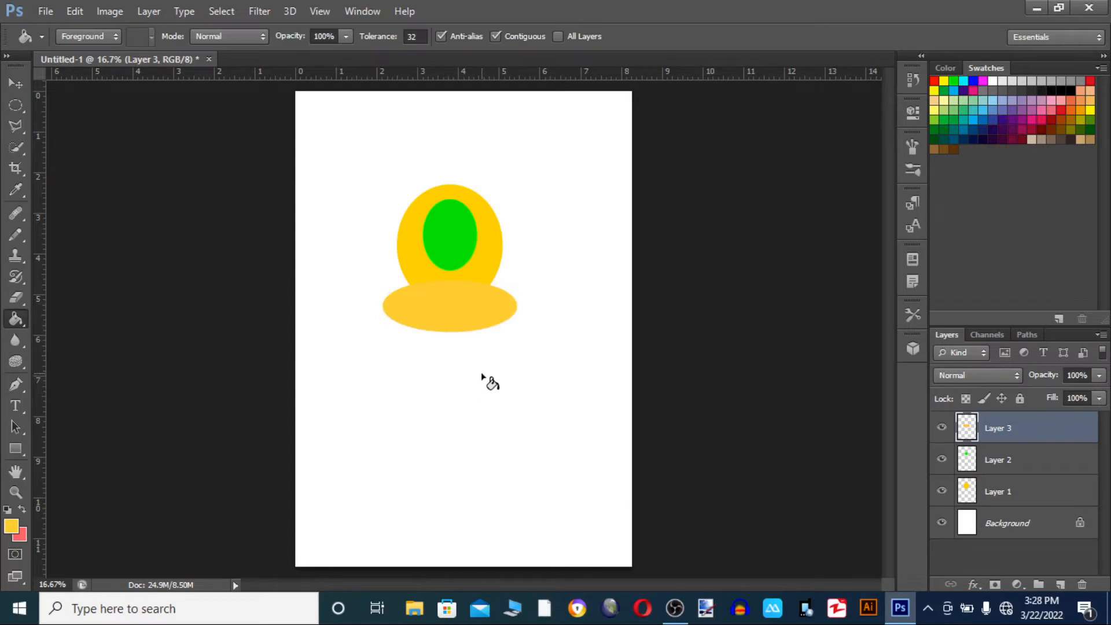
Recolor the green inner ellipse on Layer 2 with white ffffff using the foreground color and the Paint Bucket tool
left_click(16, 83)
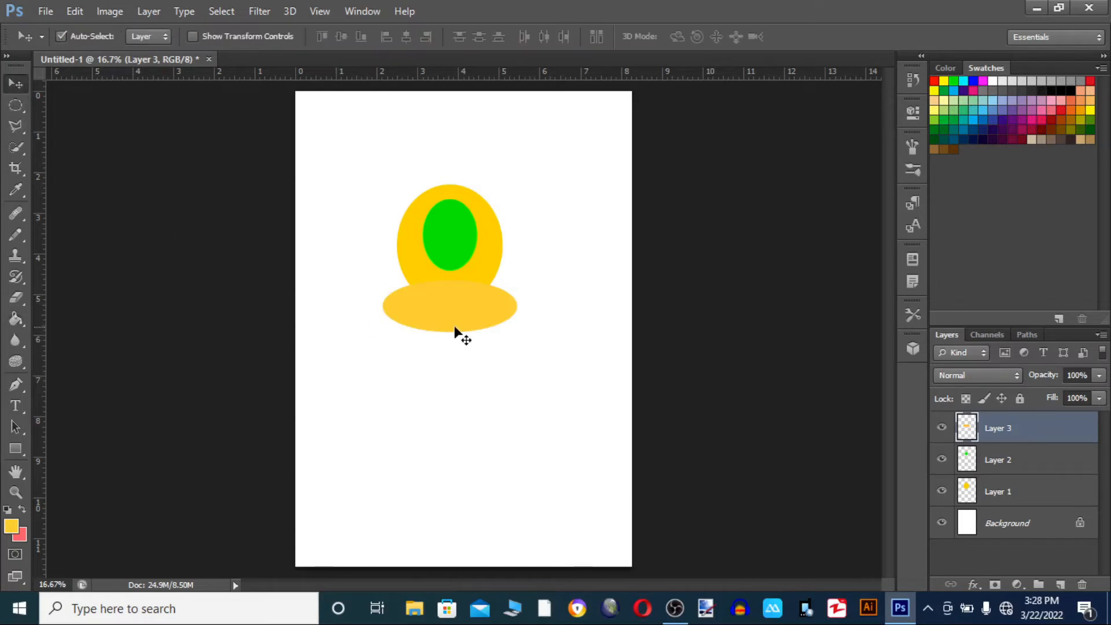
left_click(550, 335)
left_click(451, 236)
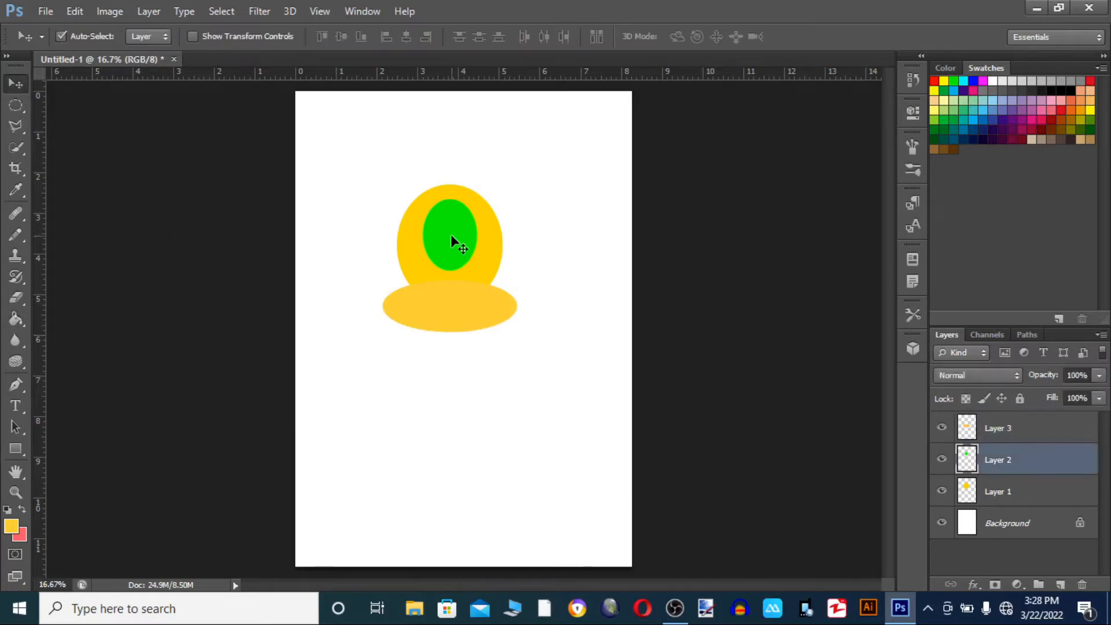
left_click(12, 532)
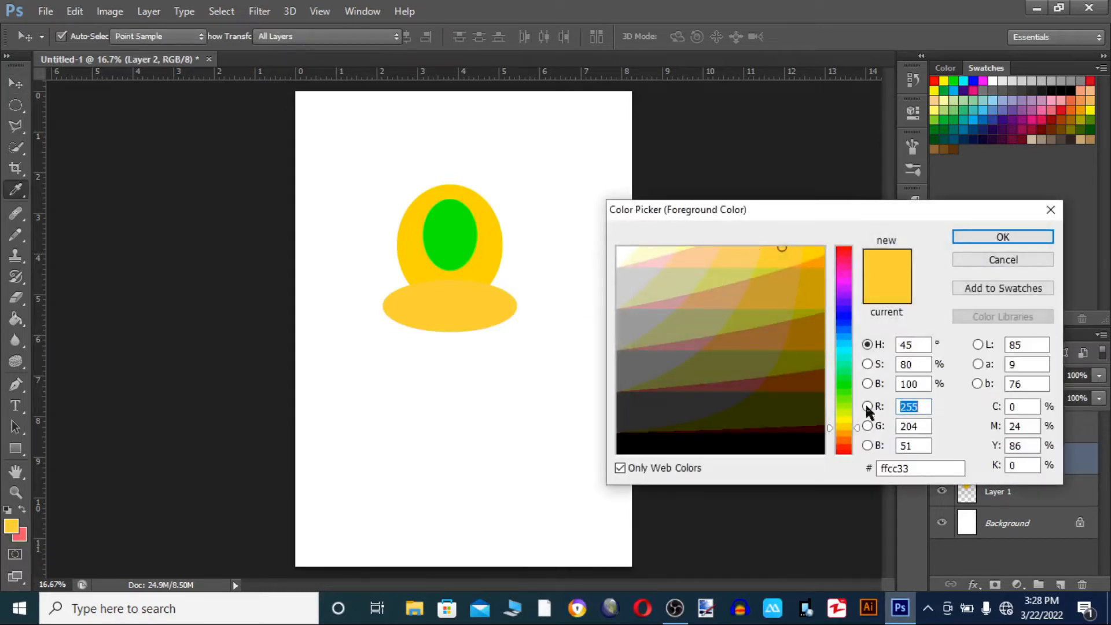
left_click(620, 251)
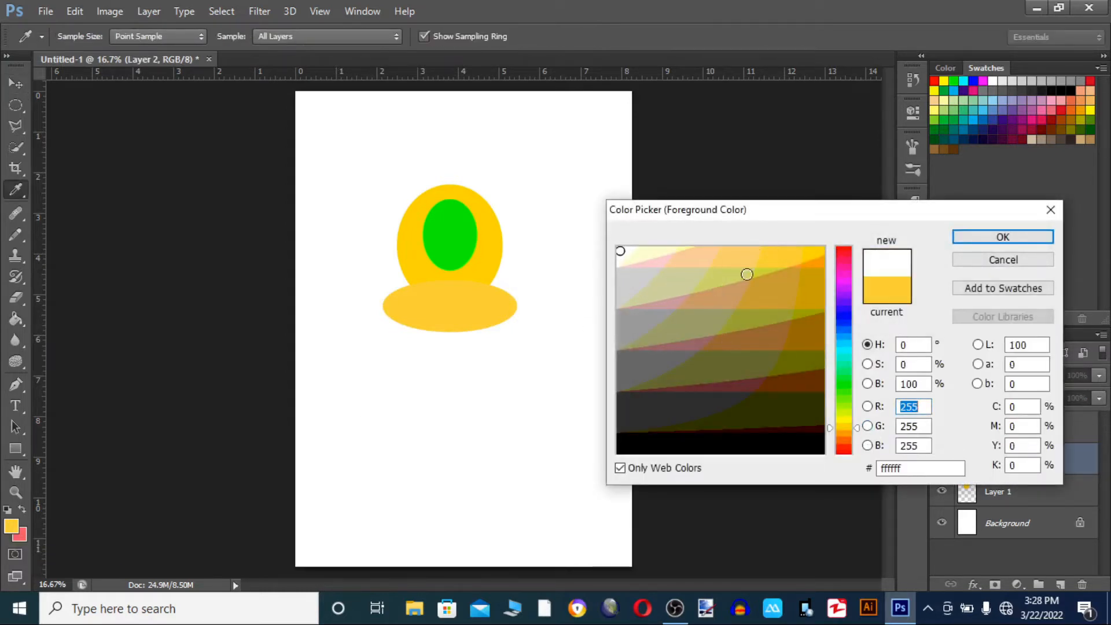
left_click(984, 236)
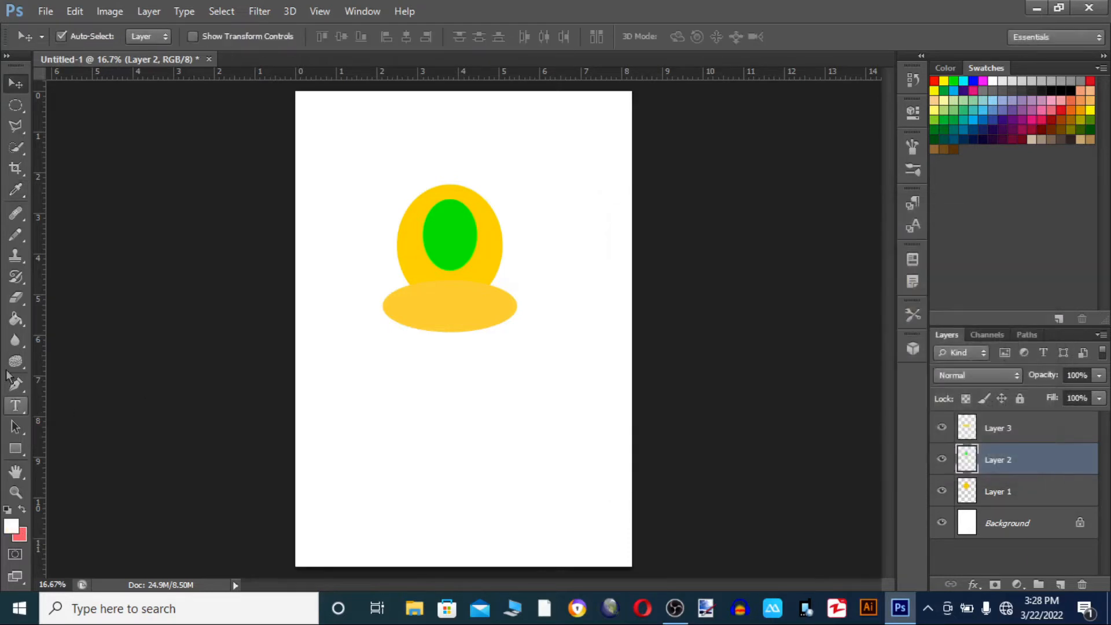
left_click(14, 322)
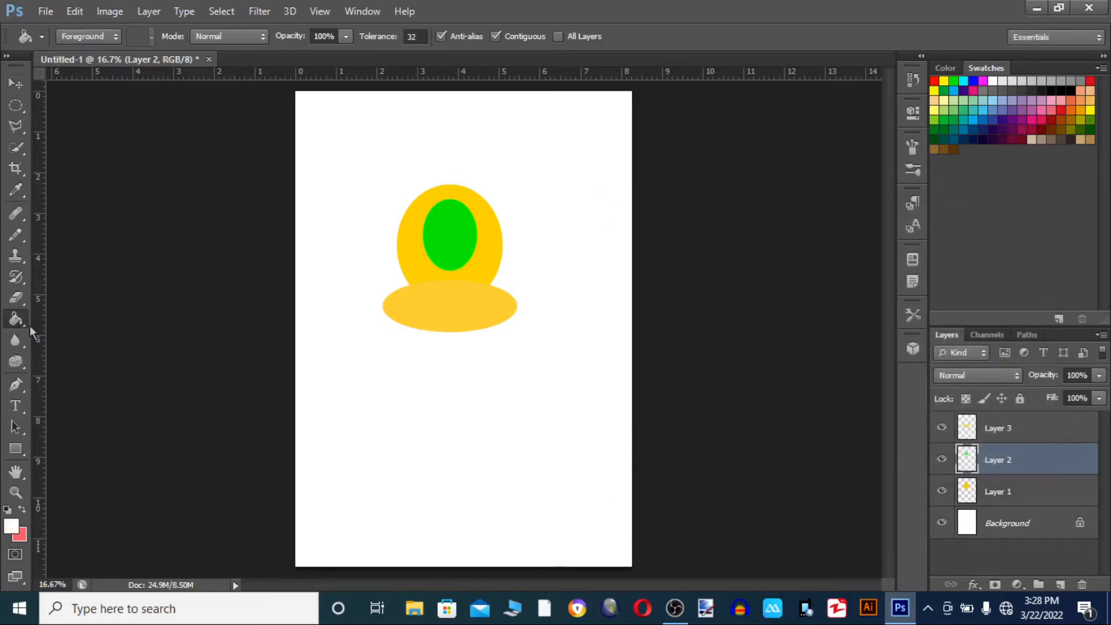
left_click(446, 233)
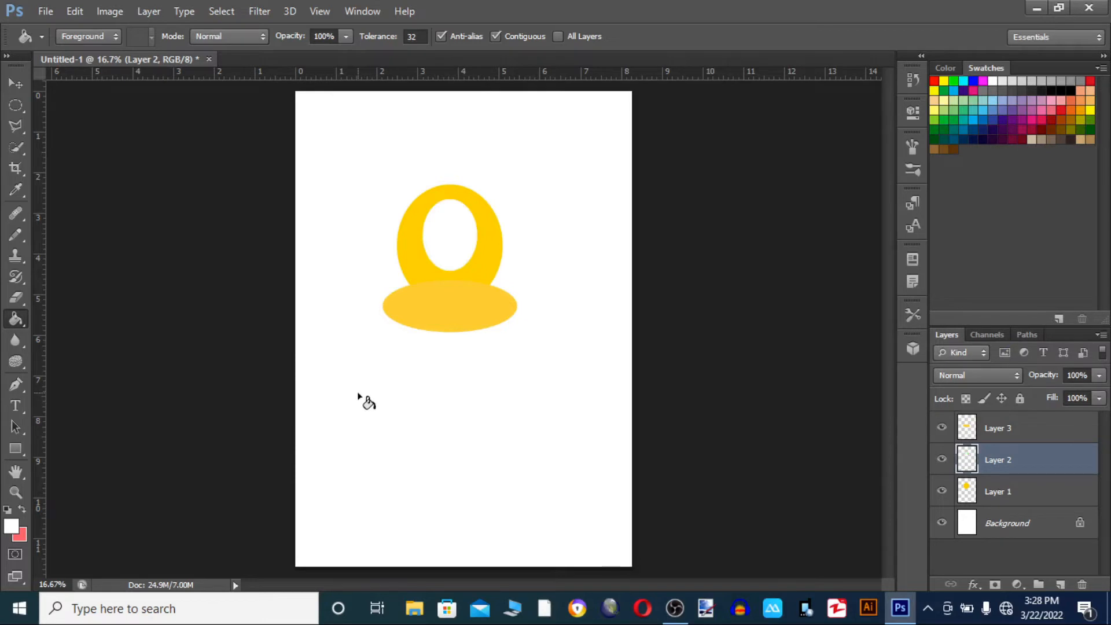
Create a new layer group above Layer 3, put Layers 1, 2 and 3 into it, and collapse the group
left_click(17, 86)
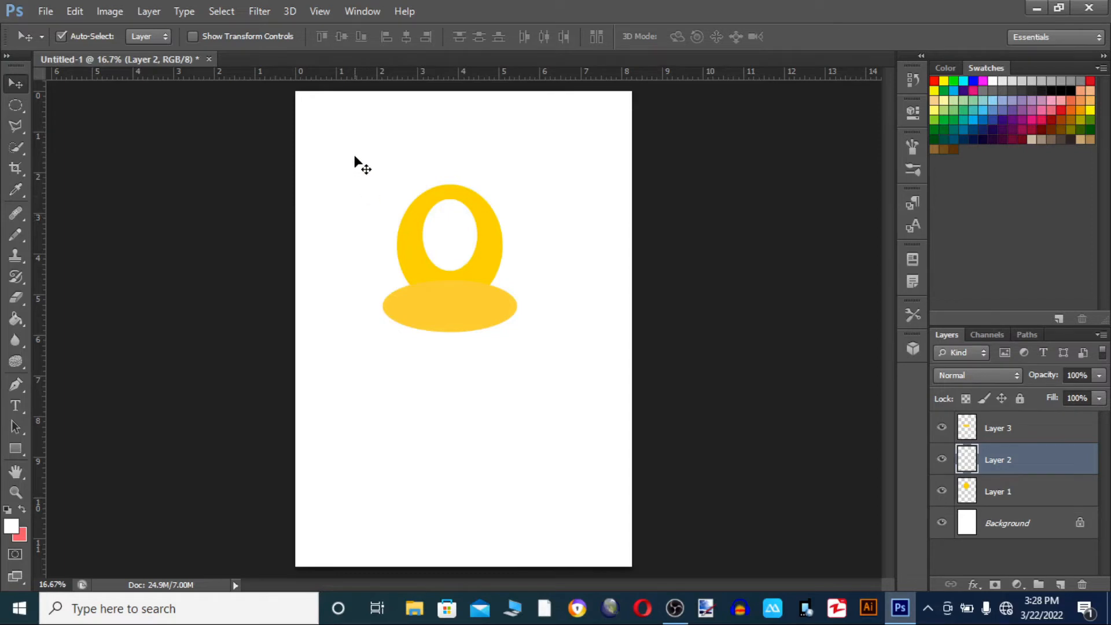
left_click_drag(362, 146, 542, 375)
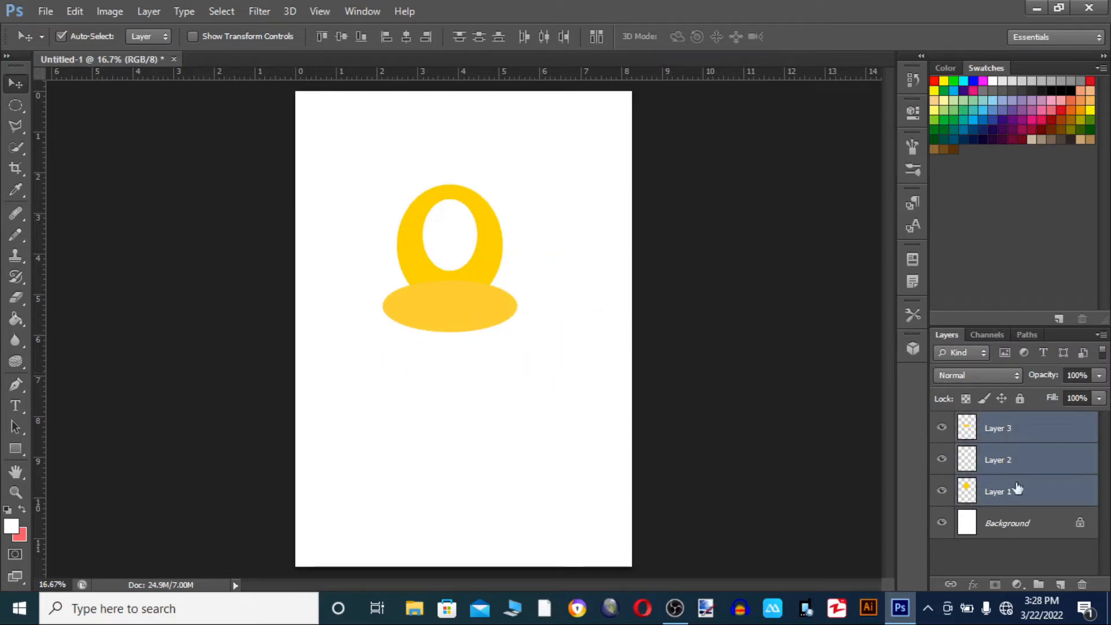
left_click_drag(347, 165, 546, 411)
left_click(1039, 585)
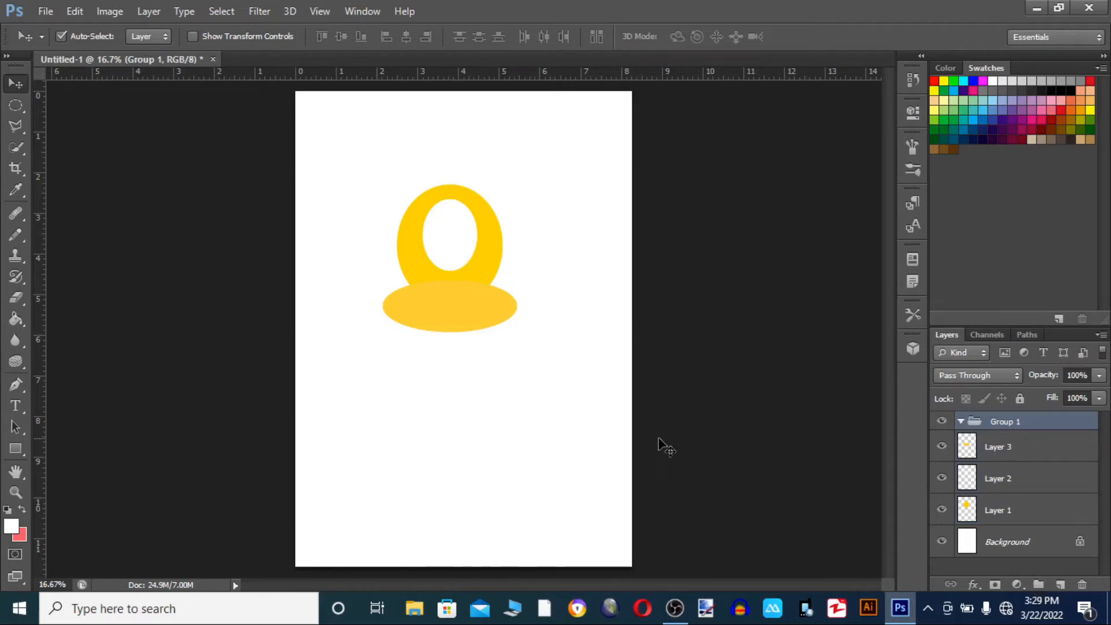
left_click(538, 389)
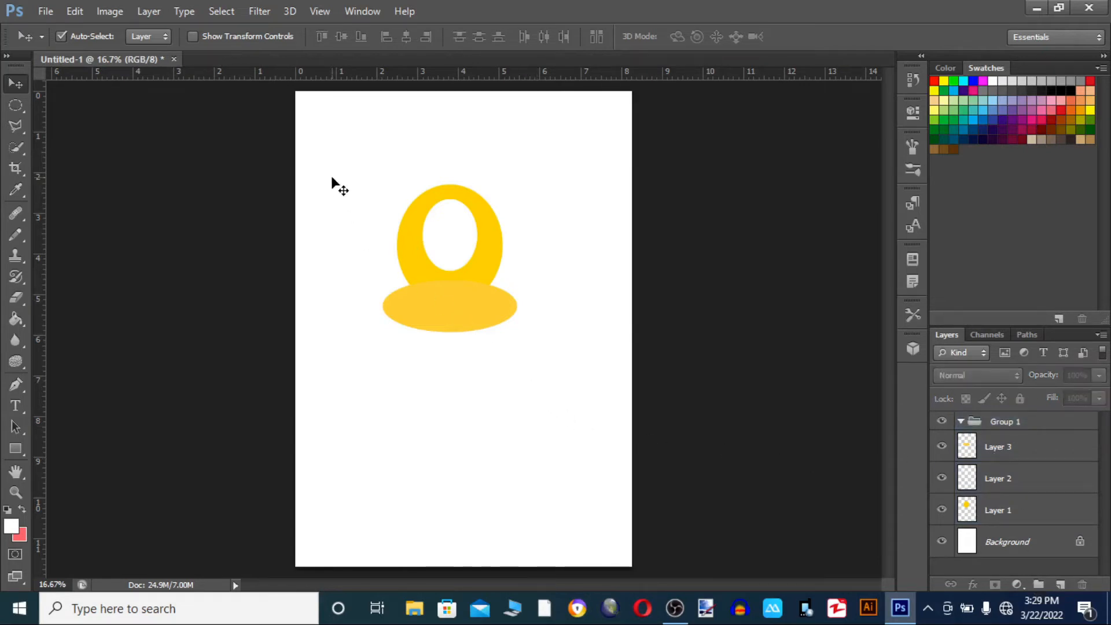
left_click_drag(335, 168, 565, 425)
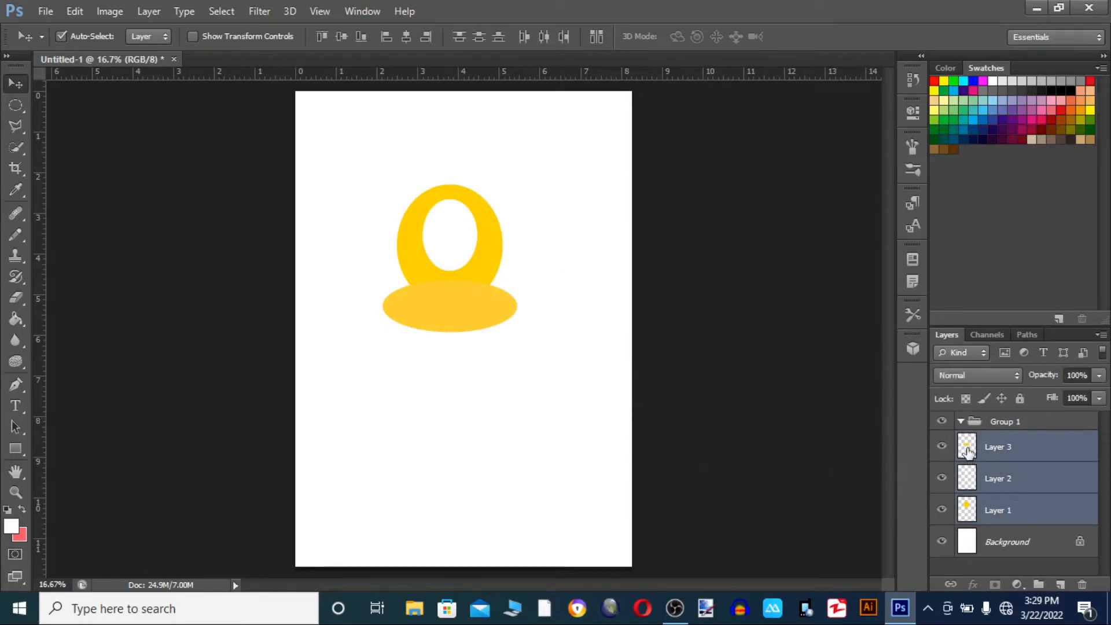
left_click_drag(968, 452, 961, 422)
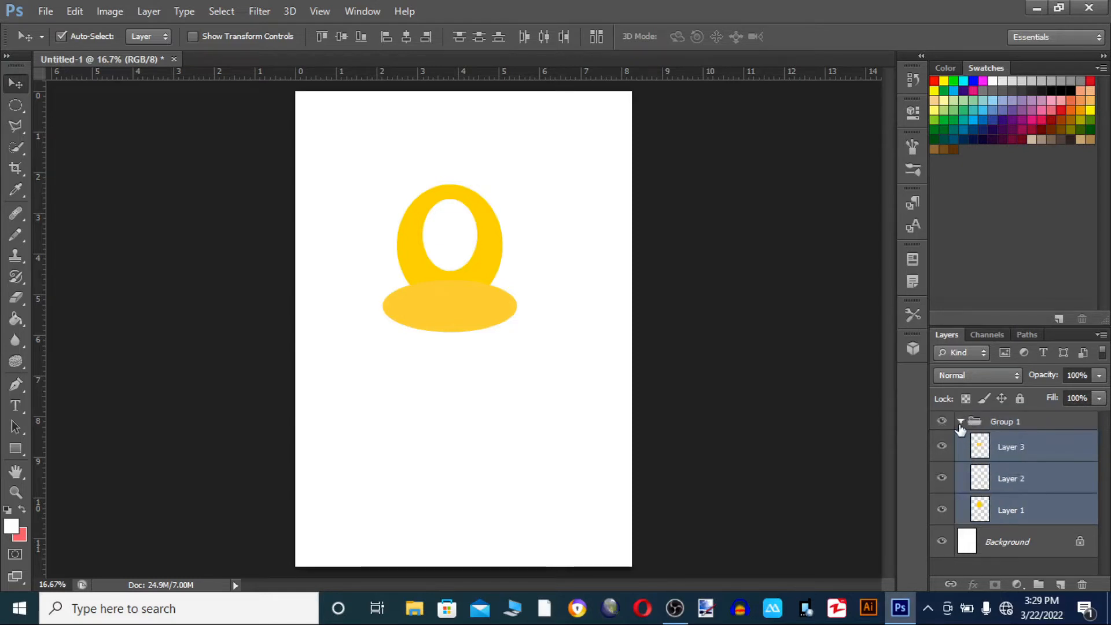
left_click(961, 423)
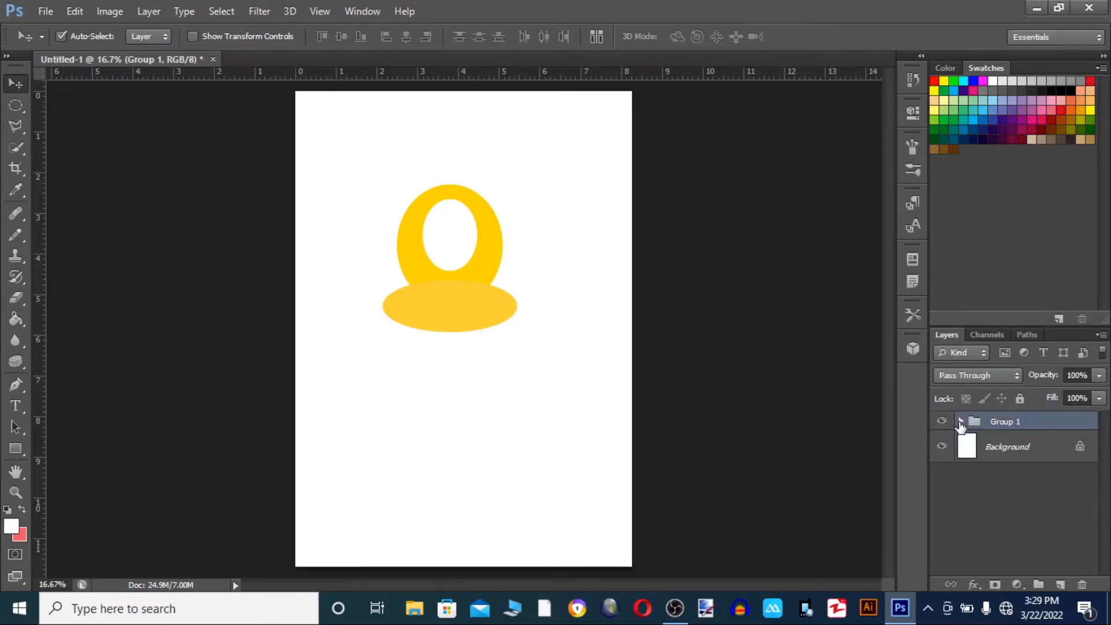
Expand Group 1 and check its contents by hiding and showing Layer 3, Layer 2 and Layer 1 in turn
left_click(960, 422)
left_click(961, 422)
left_click(960, 422)
left_click(960, 422)
left_click(960, 422)
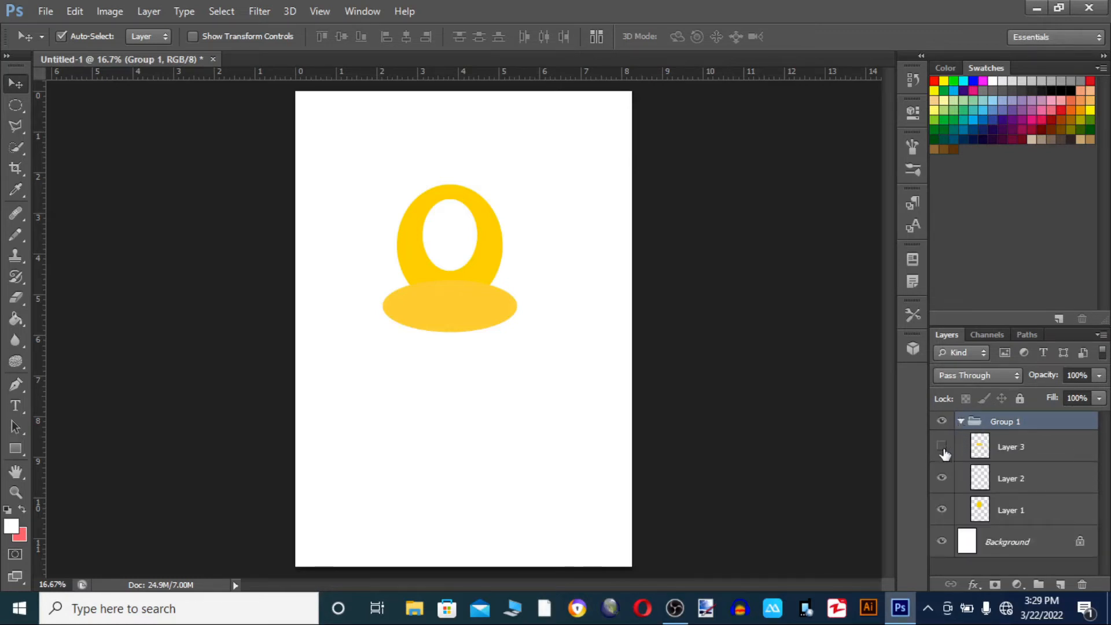
left_click(942, 447)
left_click(942, 447)
left_click(942, 447)
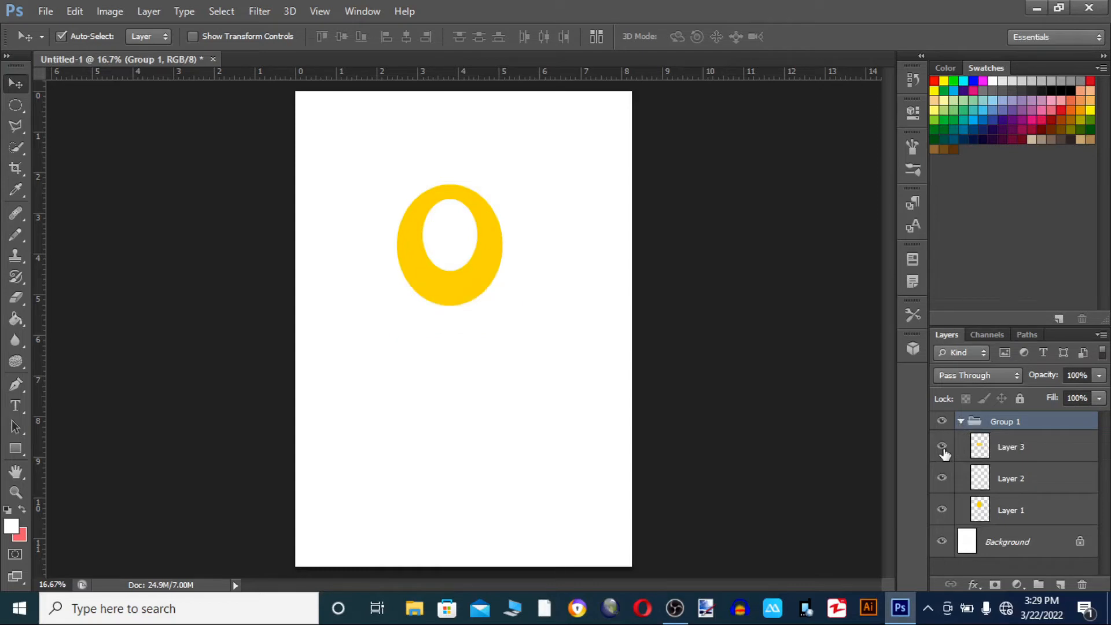
left_click(942, 478)
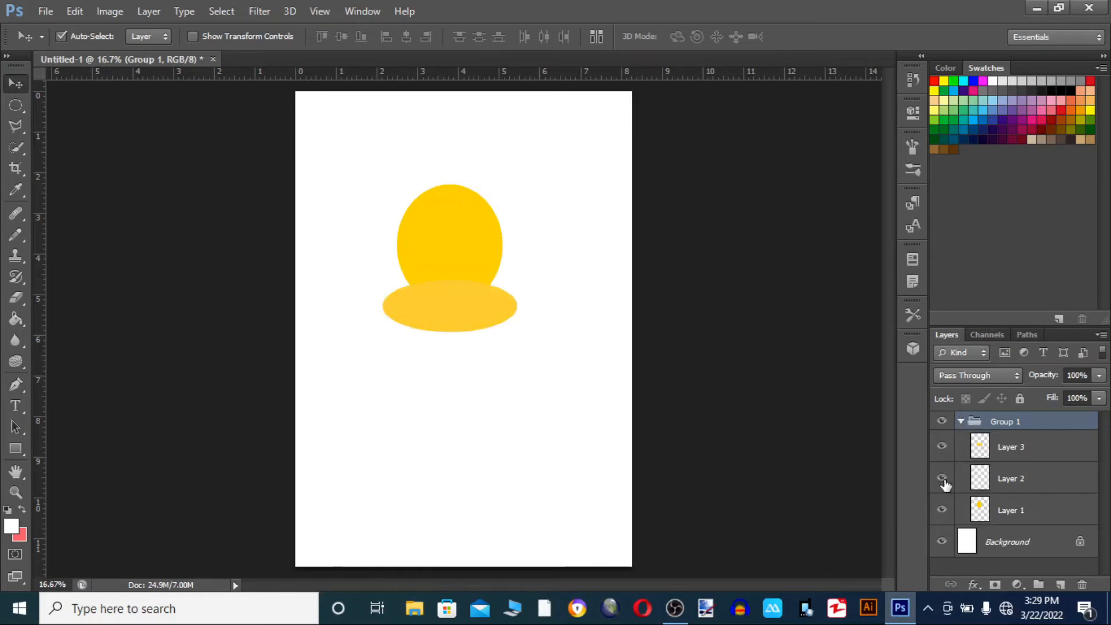
left_click(942, 509)
left_click(942, 509)
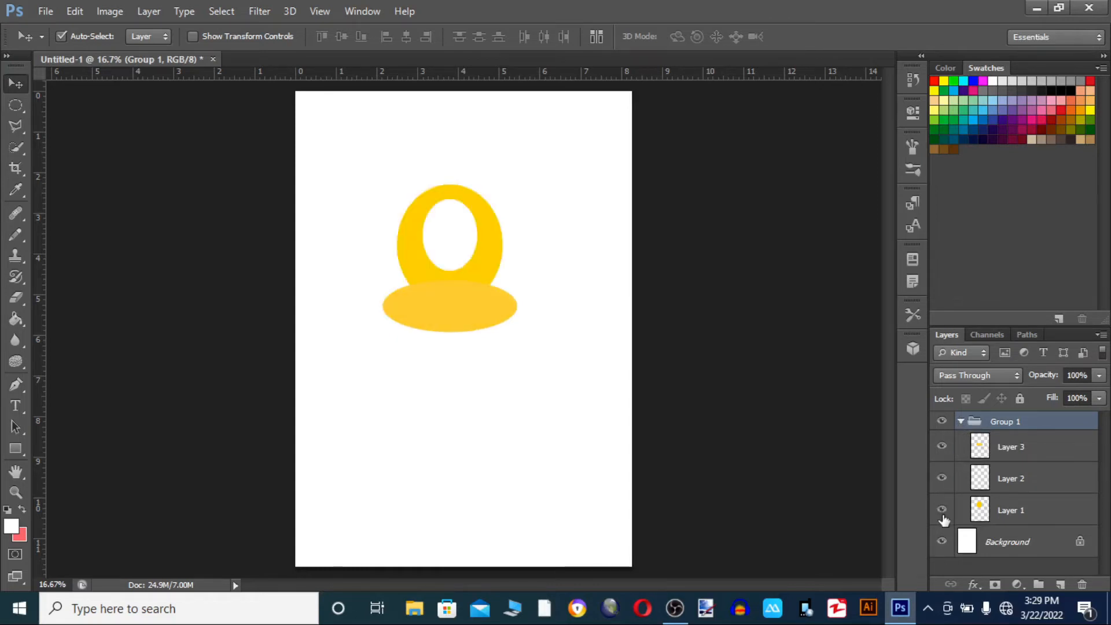
Hide and show all of Group 1 at once to preview its effect, leaving the group visible and collapsed
left_click(962, 422)
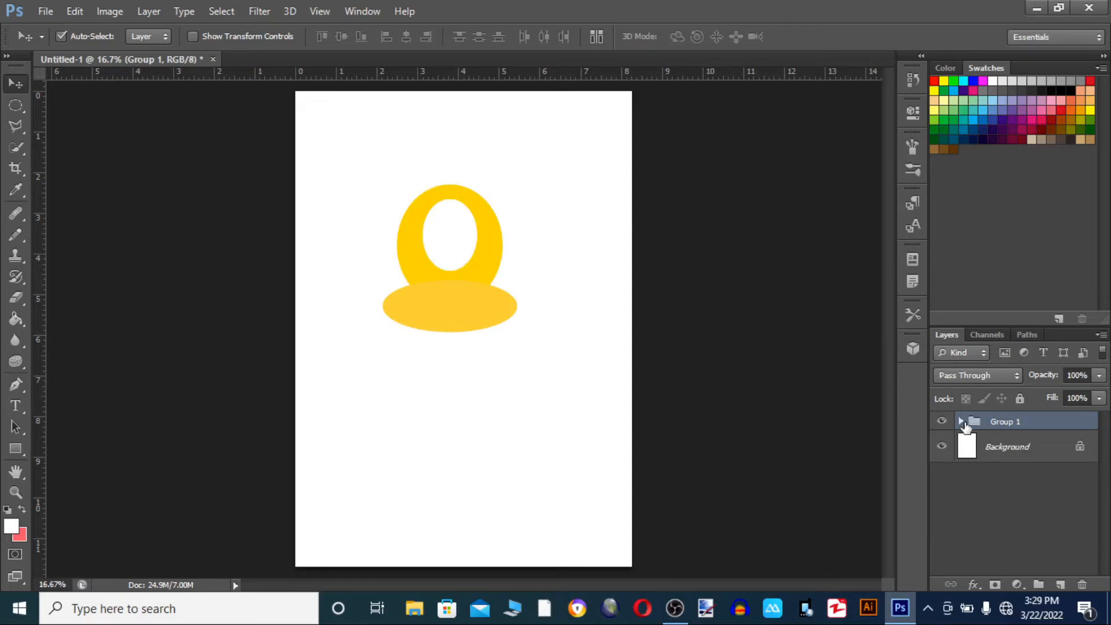
left_click(962, 422)
left_click(942, 422)
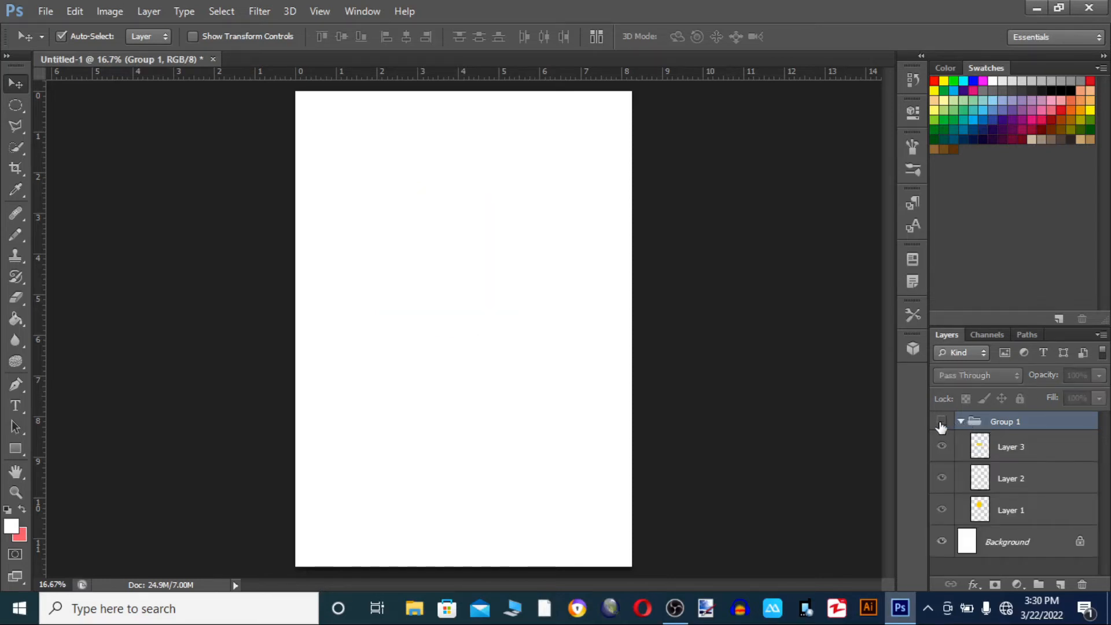
left_click(941, 424)
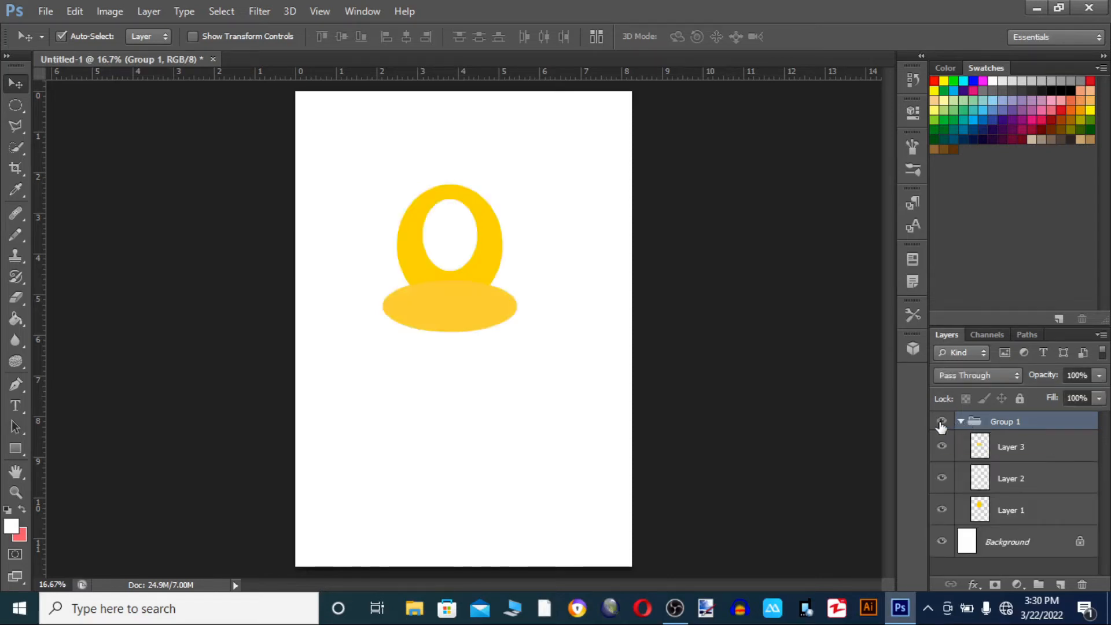
left_click(941, 424)
left_click(941, 424)
left_click(960, 422)
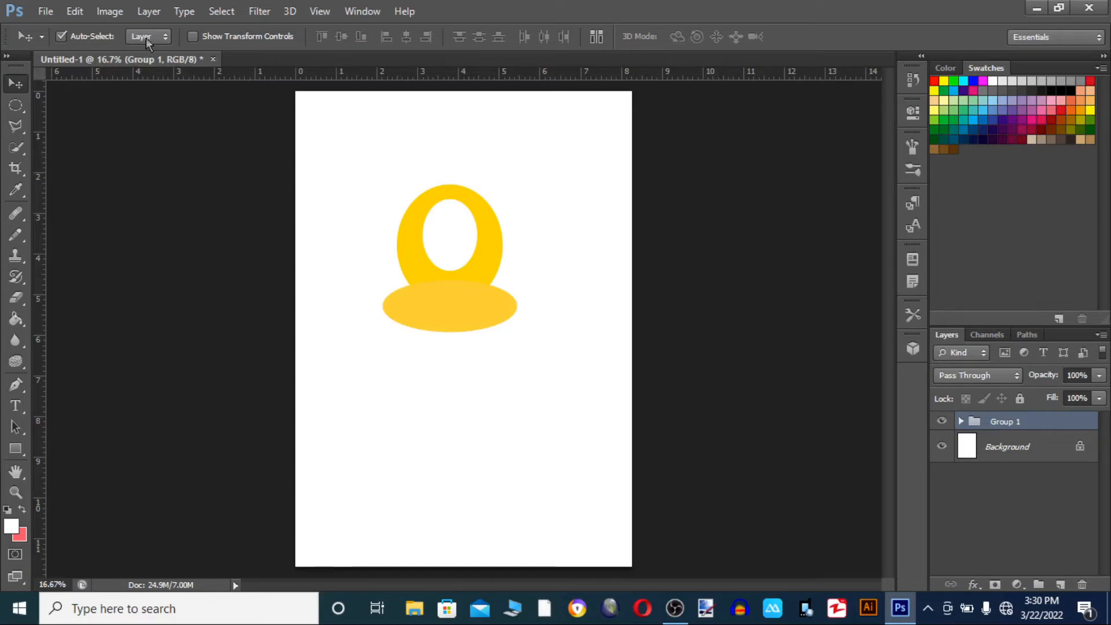
Nudge the white inner ellipse slightly upward, and with Auto-Select set to Group move the whole shape up and to the right
left_click_drag(449, 223, 447, 225)
mouse_move(420, 269)
left_mouse_down()
mouse_move(395, 270)
mouse_move(421, 269)
left_mouse_up()
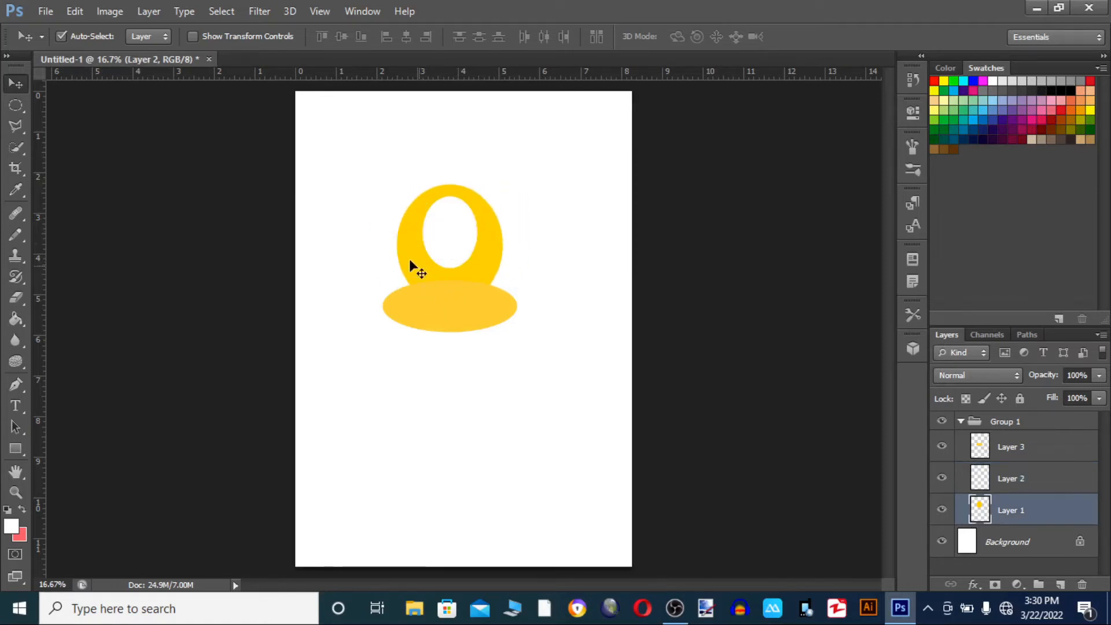
left_click(165, 36)
mouse_move(446, 249)
left_mouse_down()
mouse_move(421, 275)
mouse_move(451, 243)
mouse_move(449, 211)
mouse_move(462, 281)
mouse_move(431, 277)
mouse_move(490, 215)
mouse_move(464, 285)
mouse_move(414, 228)
mouse_move(446, 232)
left_mouse_up()
mouse_move(443, 269)
left_mouse_down()
mouse_move(450, 289)
mouse_move(450, 267)
left_mouse_up()
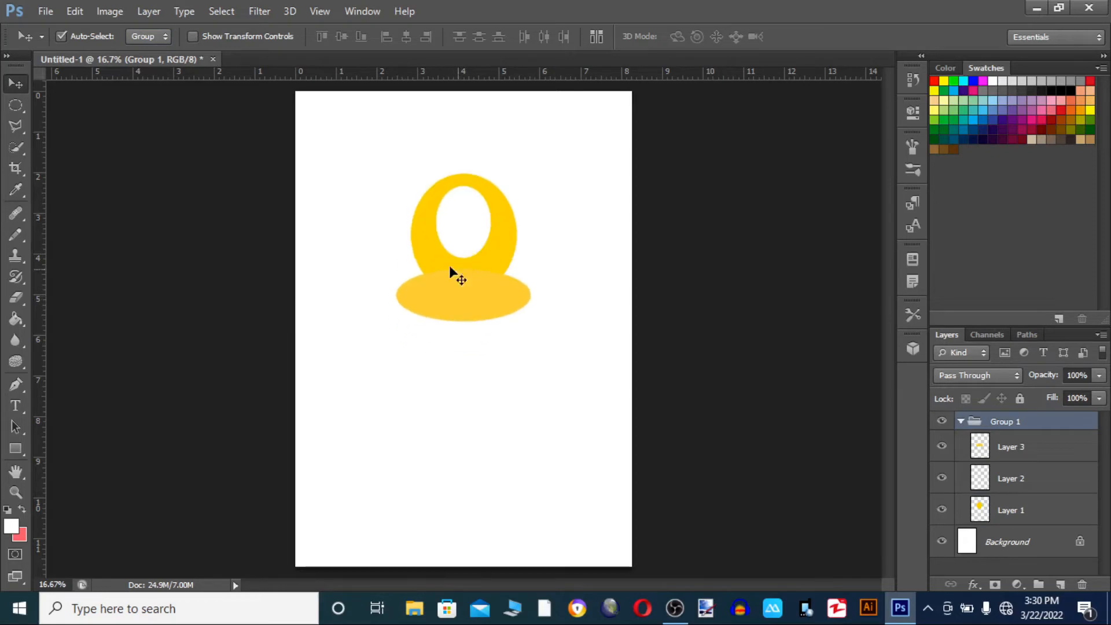
Set Auto-Select to Layer to pick the ellipse on Layer 3, and return it to Group to shift the whole shape slightly right
left_click(165, 37)
mouse_move(465, 294)
left_mouse_down()
mouse_move(429, 334)
mouse_move(518, 378)
mouse_move(496, 314)
mouse_move(470, 293)
left_mouse_up()
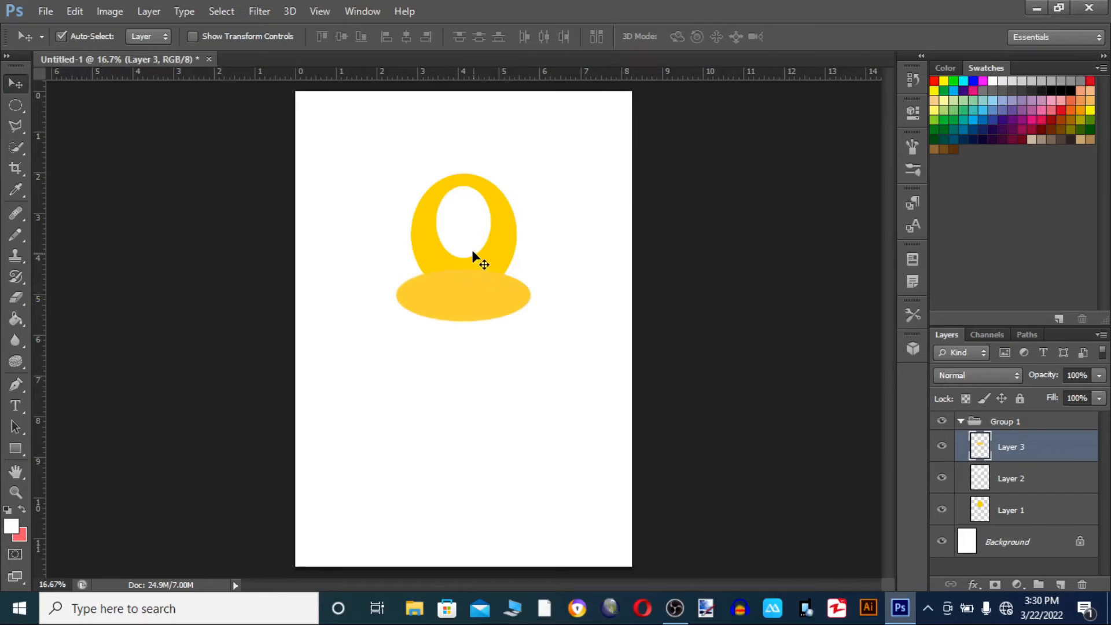
left_click(167, 40)
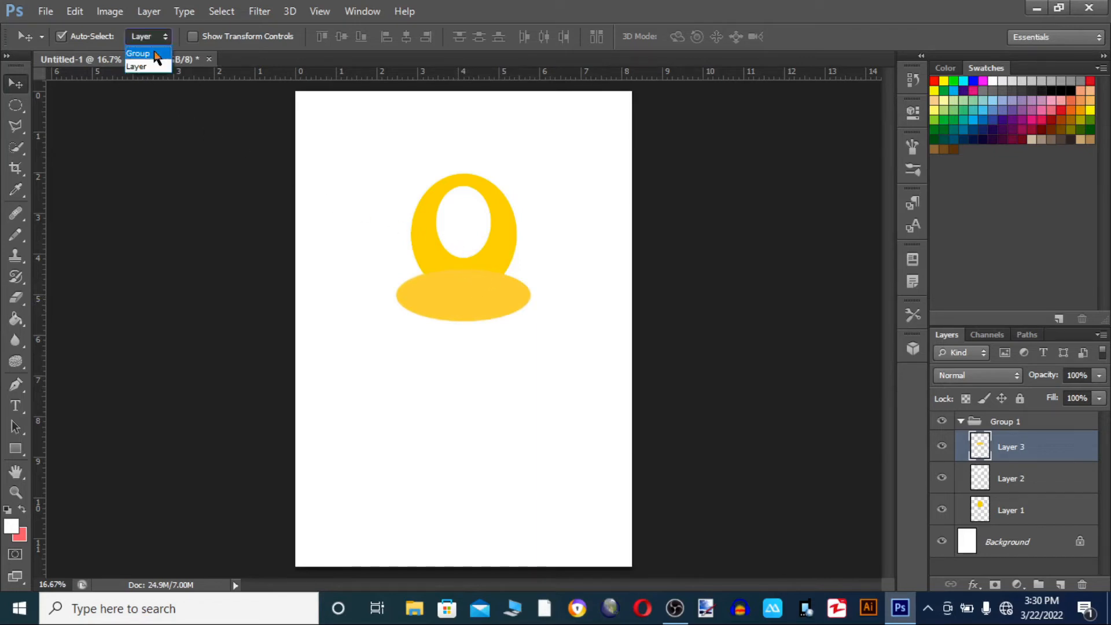
left_click(155, 49)
mouse_move(471, 293)
left_mouse_down()
mouse_move(429, 387)
mouse_move(353, 235)
mouse_move(504, 239)
mouse_move(538, 220)
mouse_move(485, 282)
mouse_move(474, 275)
left_mouse_up()
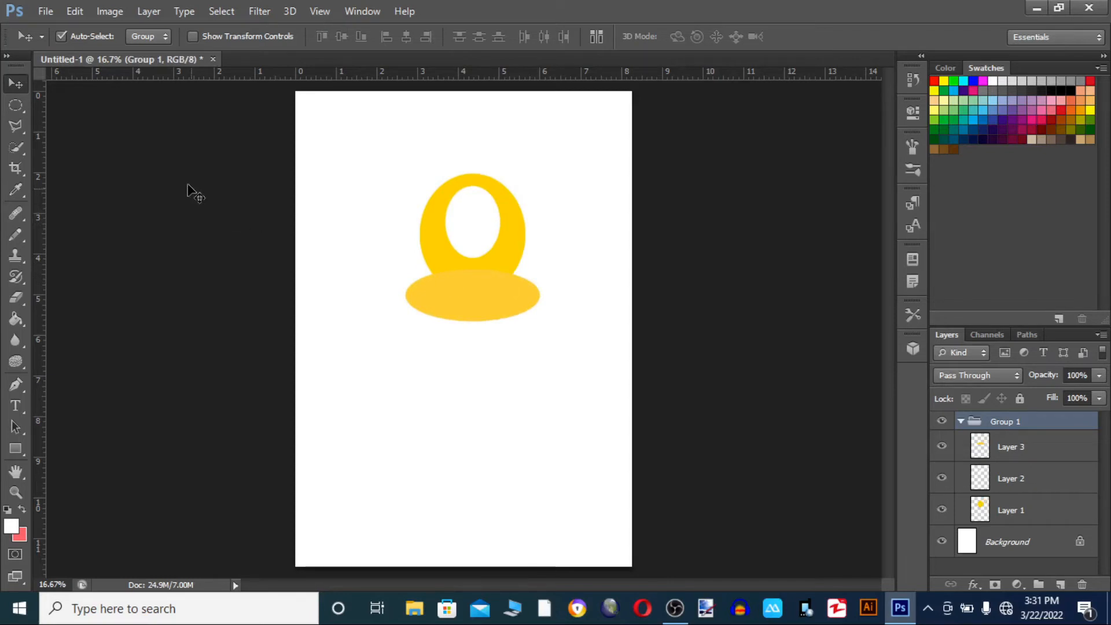
Move the grouped ellipses up near the page's top edge, centered horizontally
left_click(16, 105)
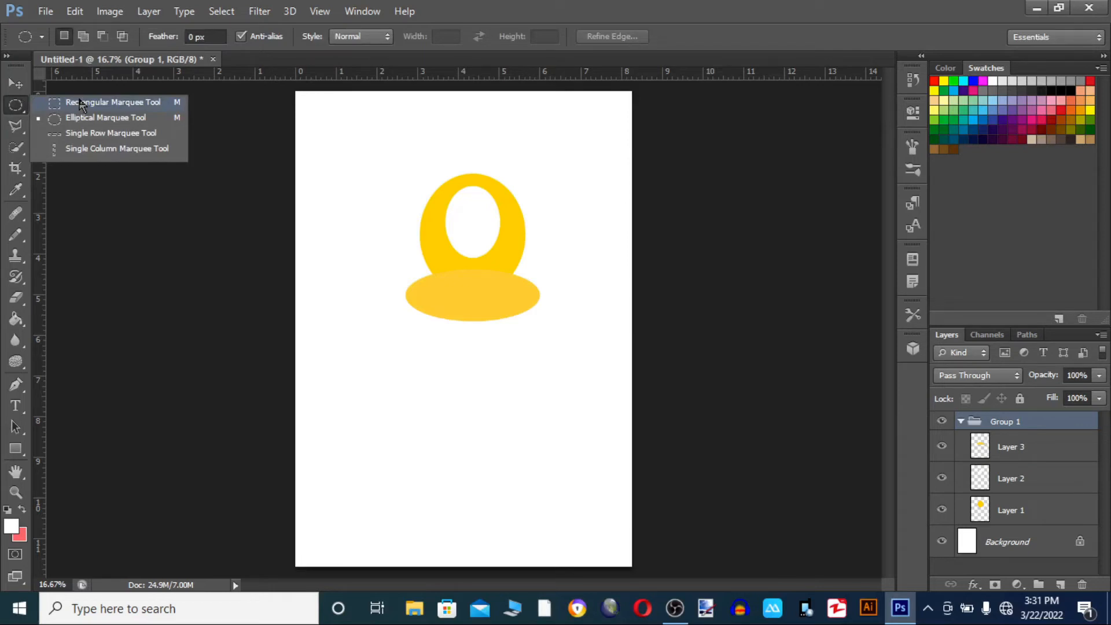
left_click(16, 82)
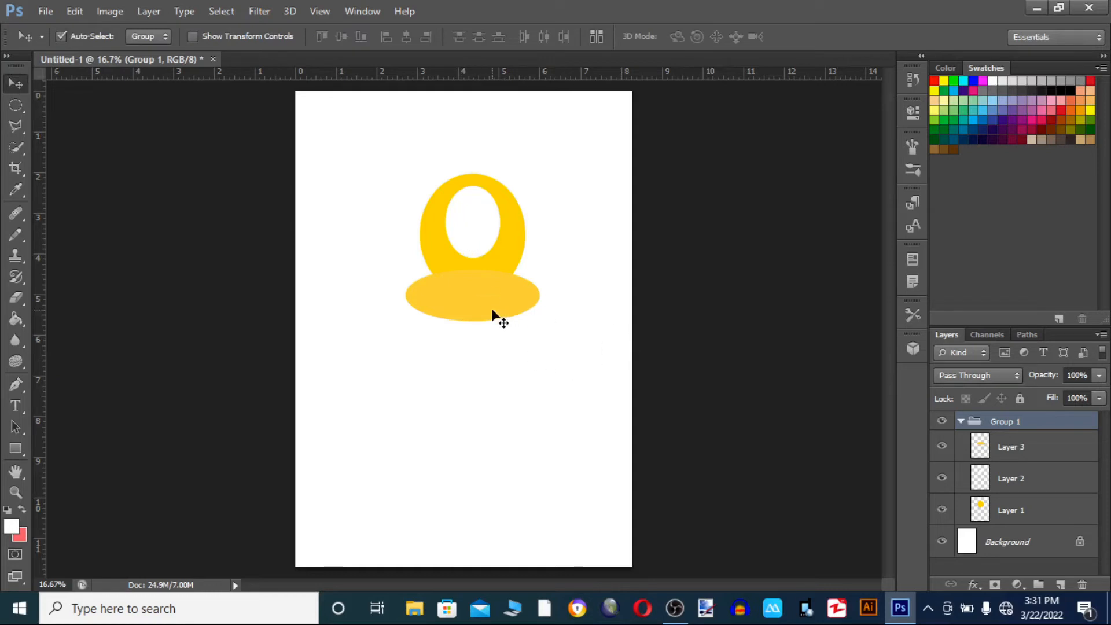
left_click_drag(492, 312, 482, 255)
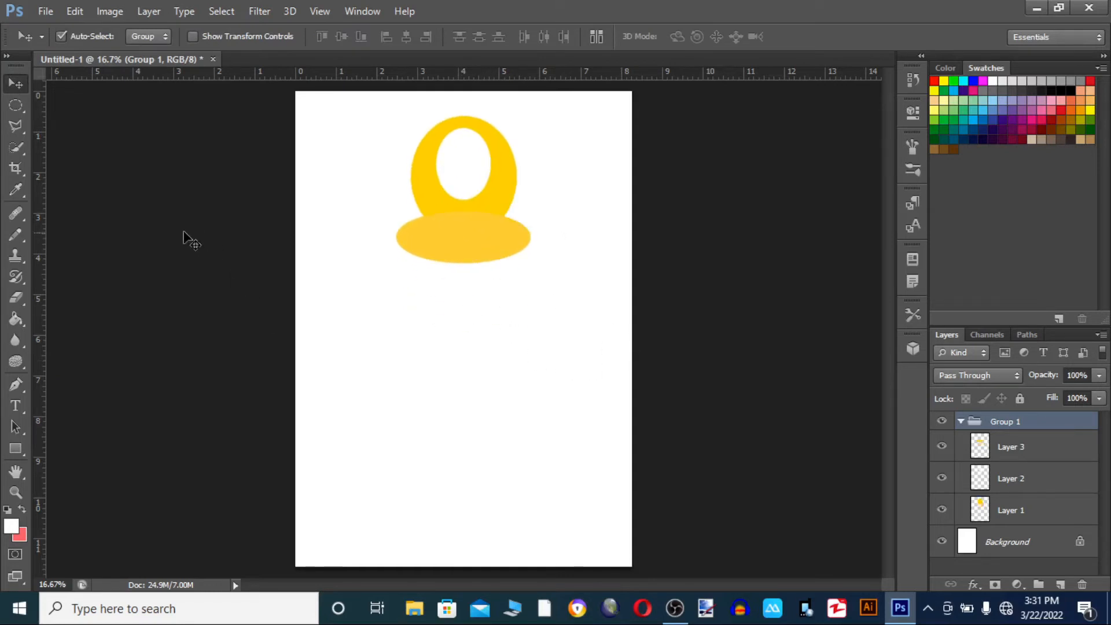
Draw a rectangular marquee selection about 4.7 by 2.5 in below the ellipses, and add a new layer above the collapsed group
left_click_drag(16, 104, 49, 123)
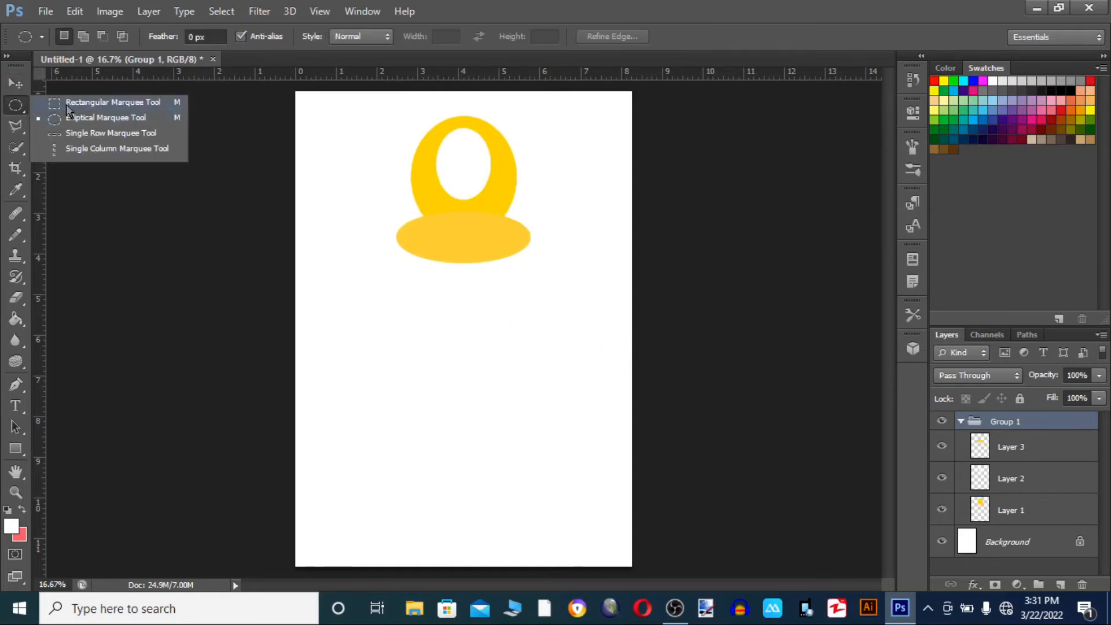
left_click(67, 105)
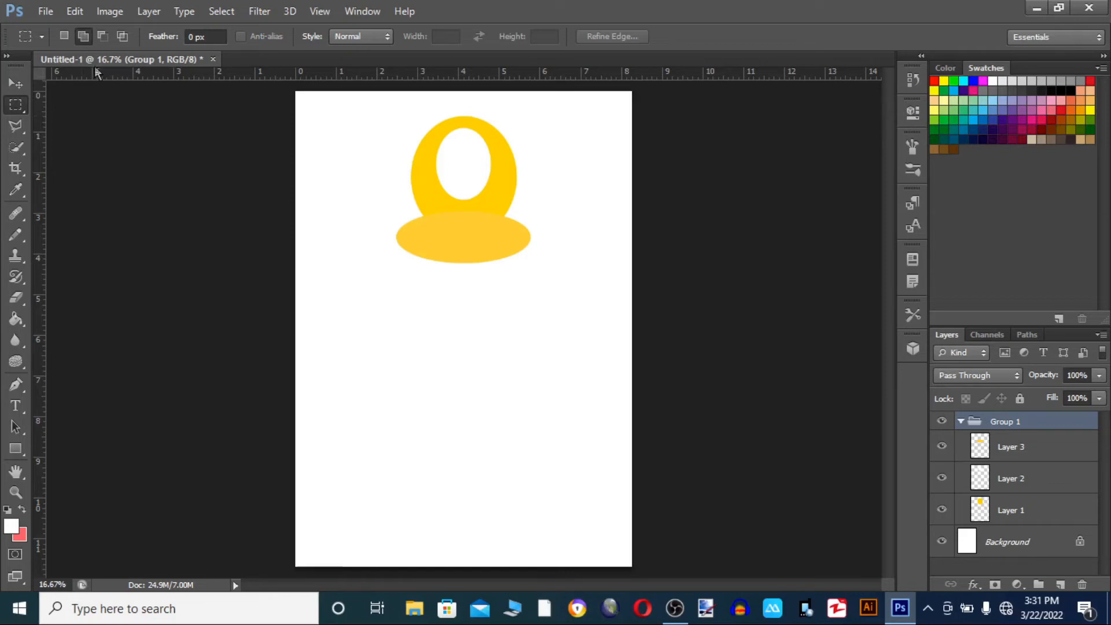
left_click(63, 36)
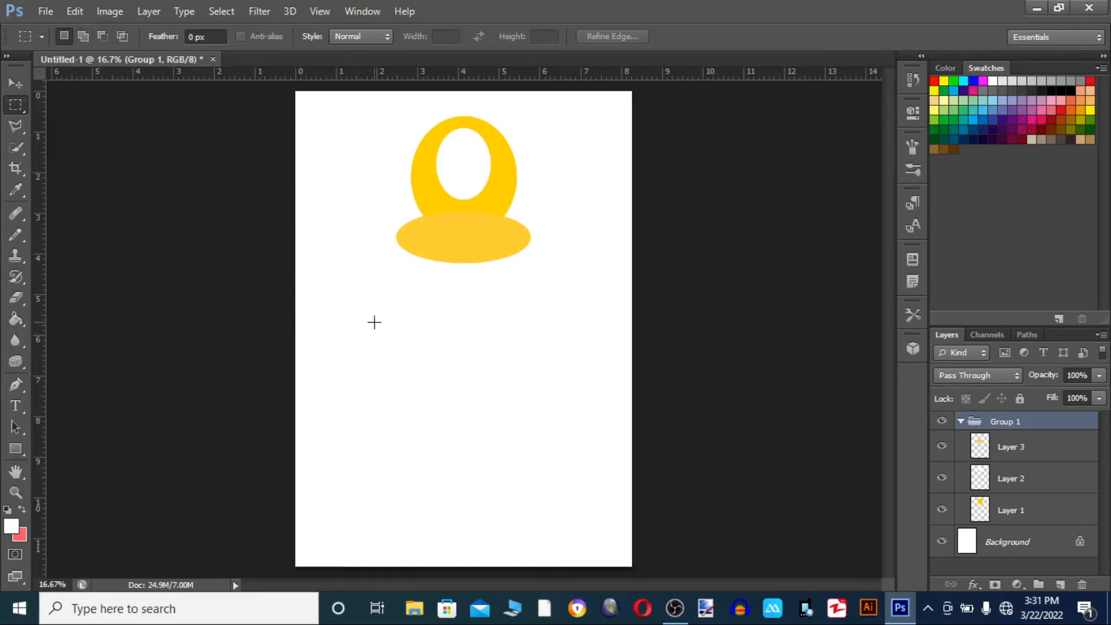
left_click_drag(367, 306, 558, 408)
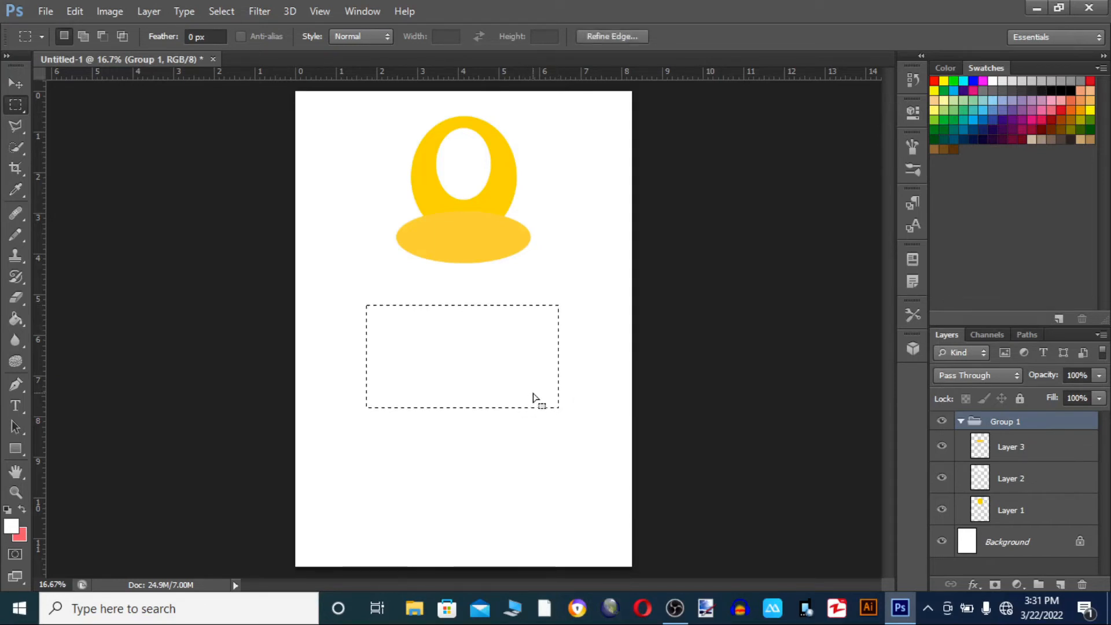
left_click(960, 422)
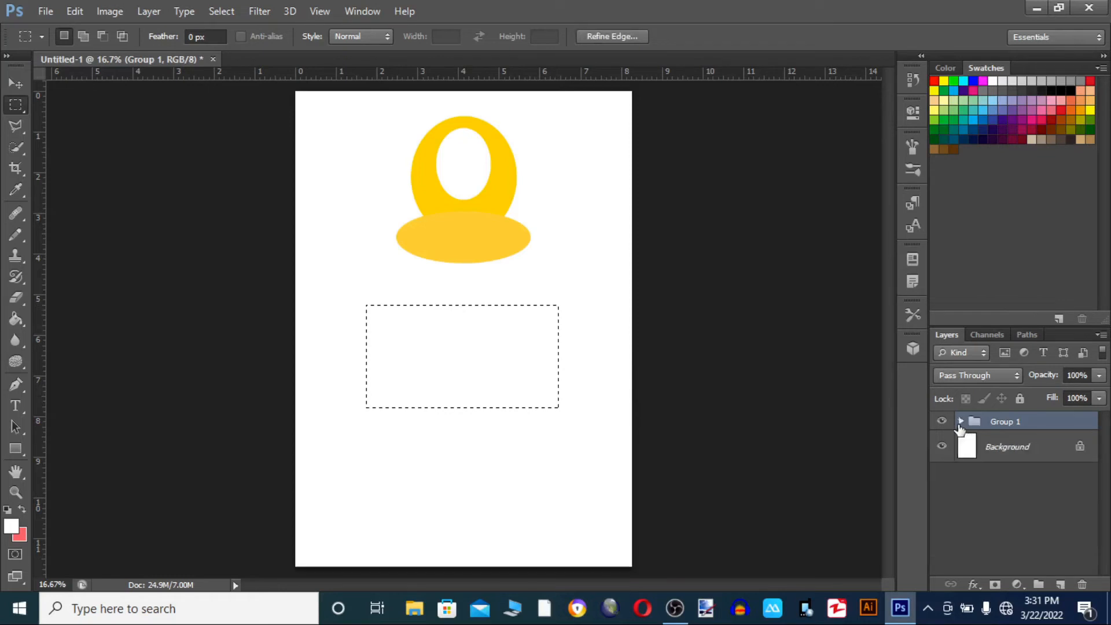
left_click(1060, 587)
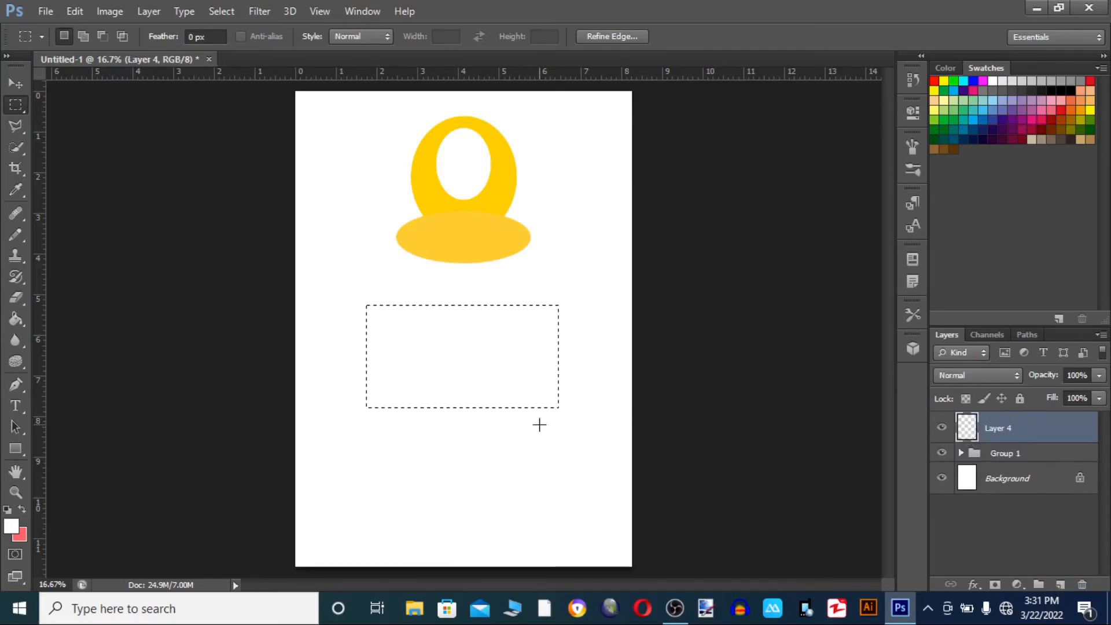
Fill the rectangular selection on Layer 4 with black using the foreground color and Paint Bucket tool, and deselect it
left_click(11, 525)
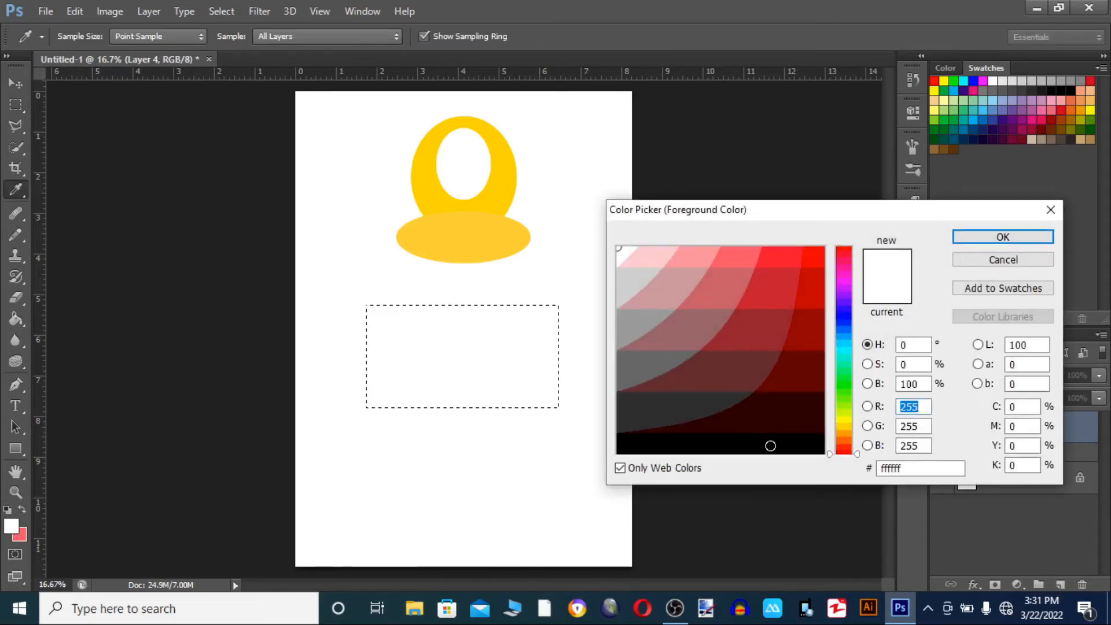
left_click(771, 443)
left_click(961, 238)
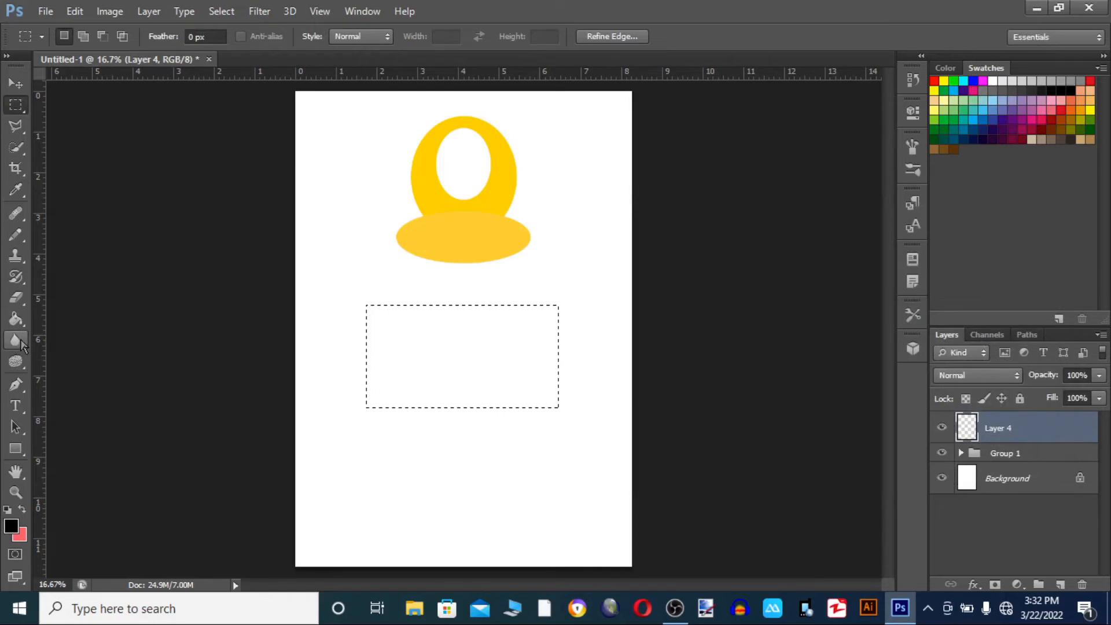
left_click(15, 322)
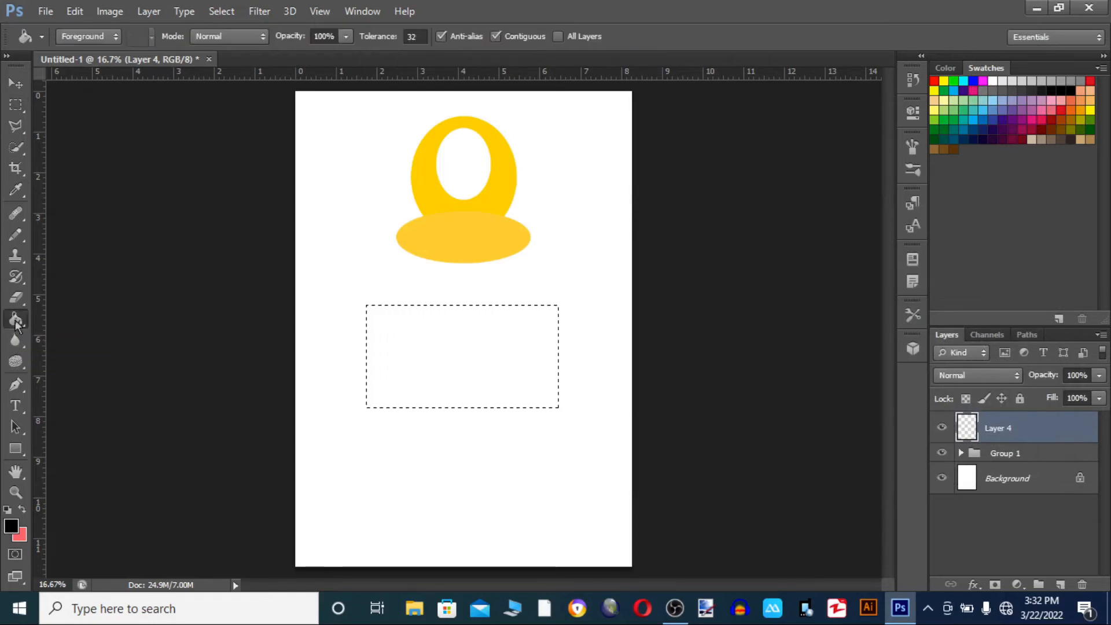
left_click(366, 418)
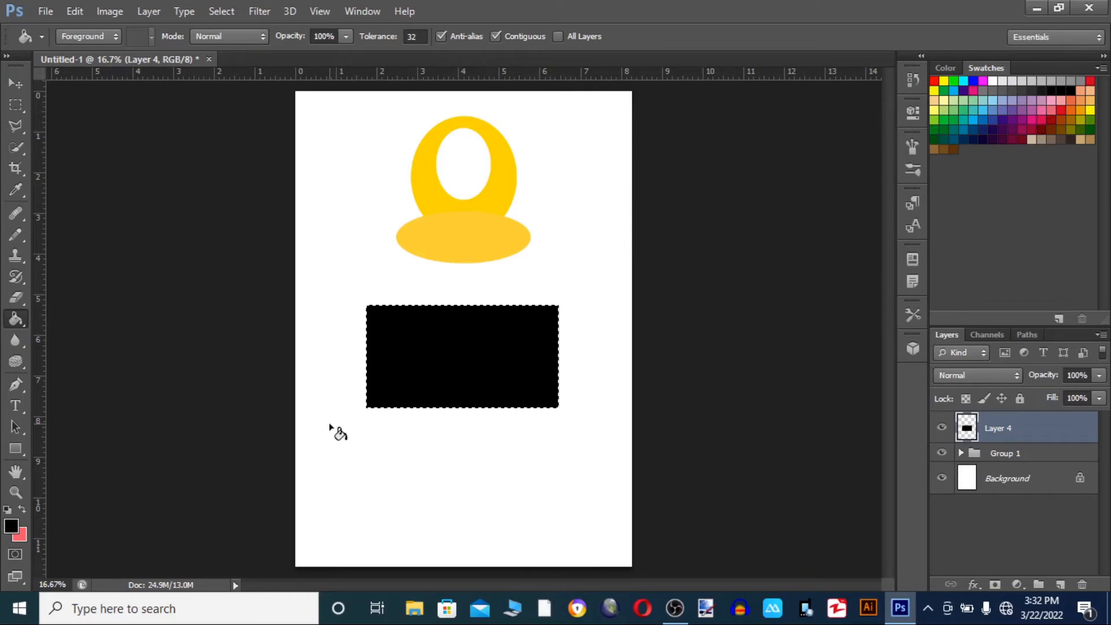
left_click(214, 13)
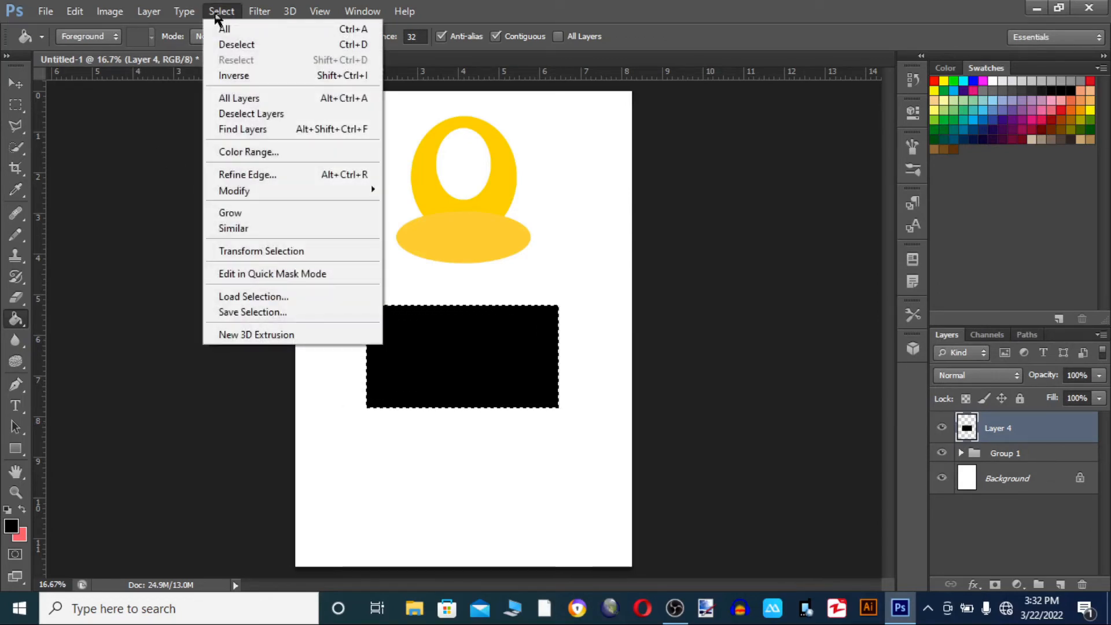
left_click(235, 44)
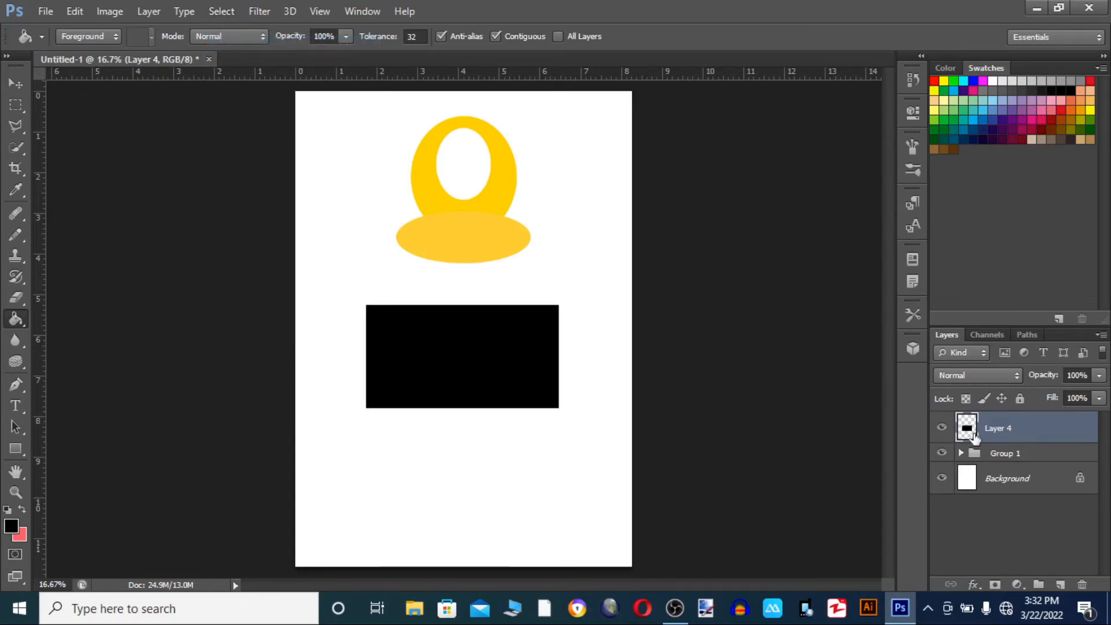
Hide and show Layer 4 repeatedly to check which object it holds
left_click(942, 428)
left_click(942, 428)
left_click(942, 428)
left_click(942, 428)
Draw a rectangular marquee selection slightly inside the black rectangle's edges, and add a new layer above Layer 4
left_click(15, 106)
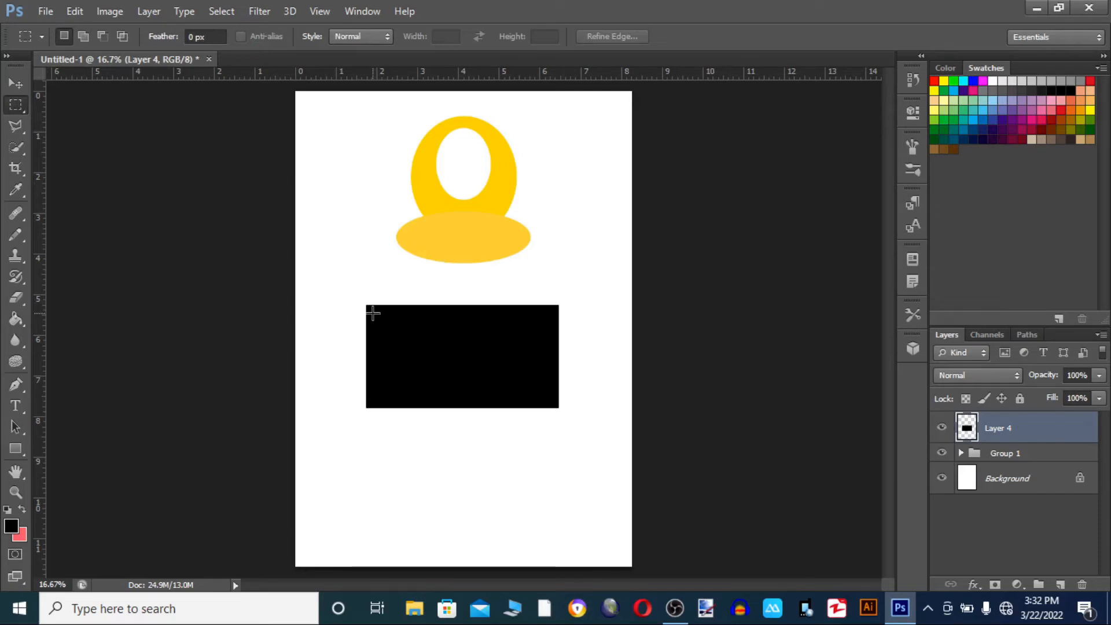
left_click_drag(373, 313, 551, 401)
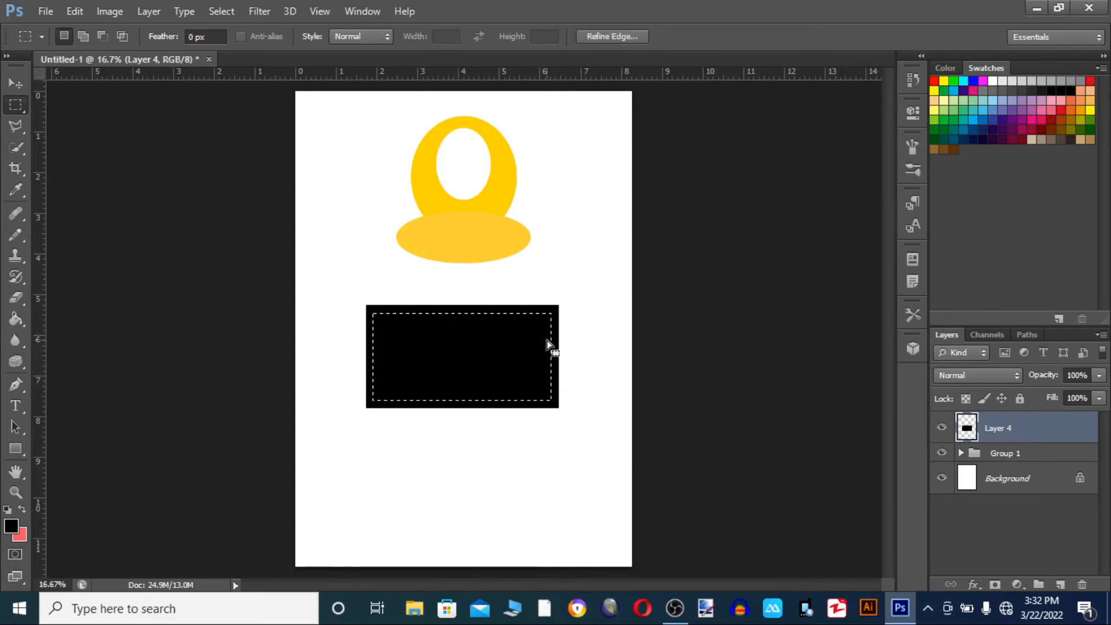
left_click(1061, 585)
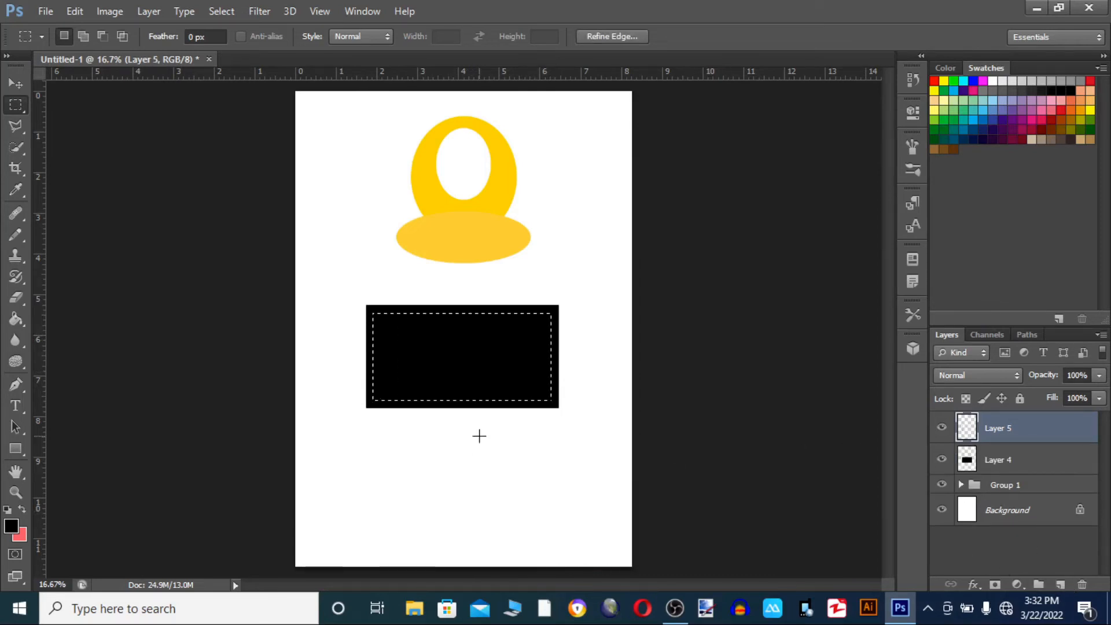
Set the foreground color to white, fill the inner selection on Layer 5 with the Paint Bucket tool, and deselect it
left_click(12, 527)
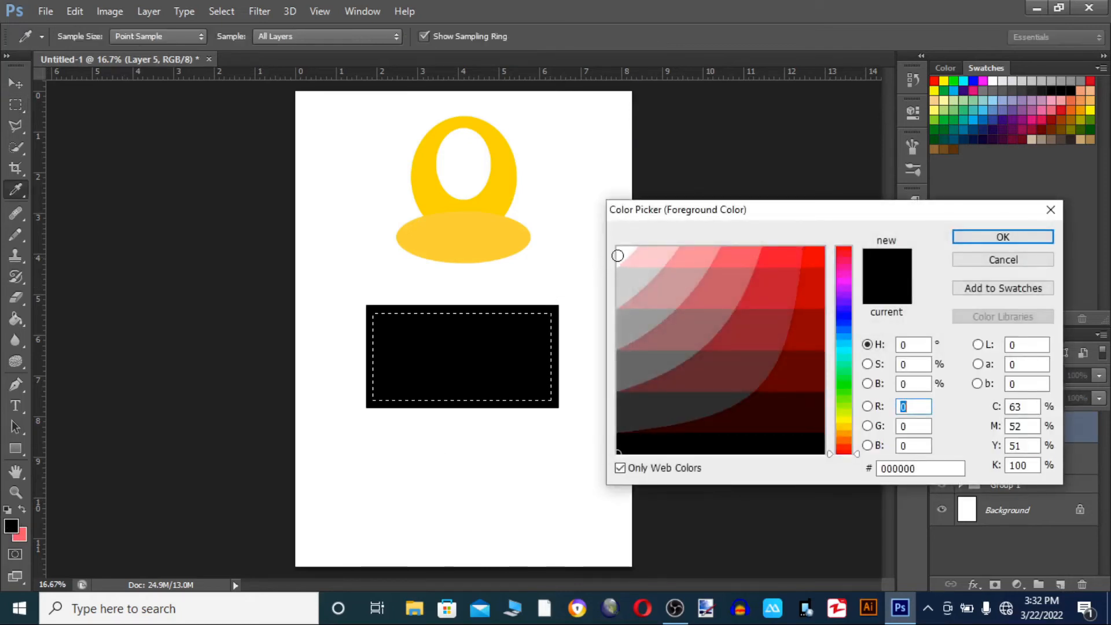
left_click(619, 256)
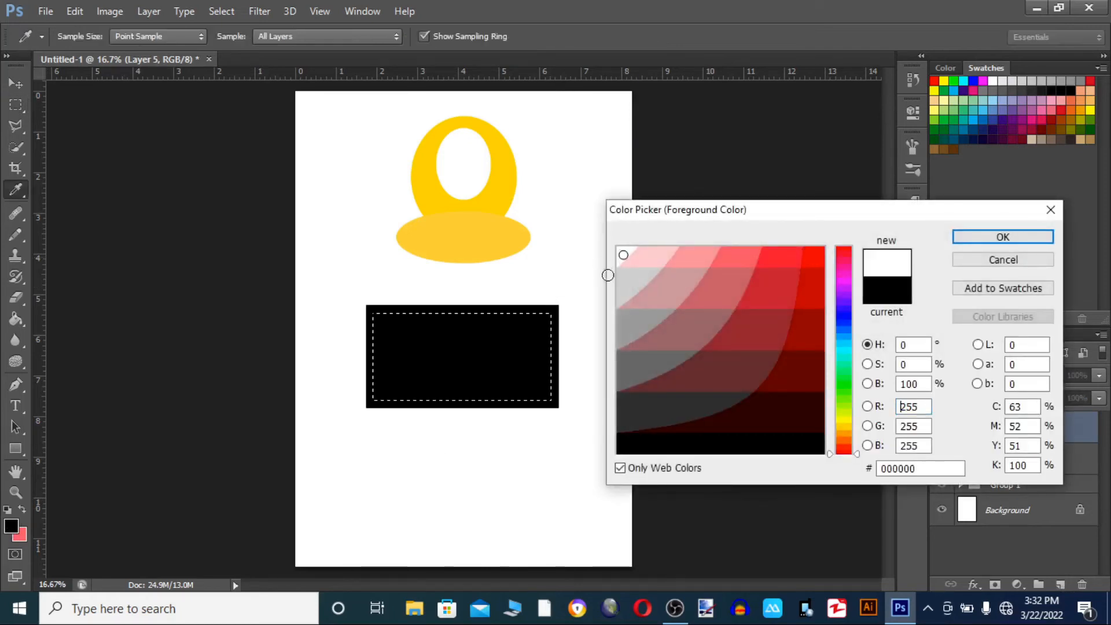
left_click(990, 228)
key("m")
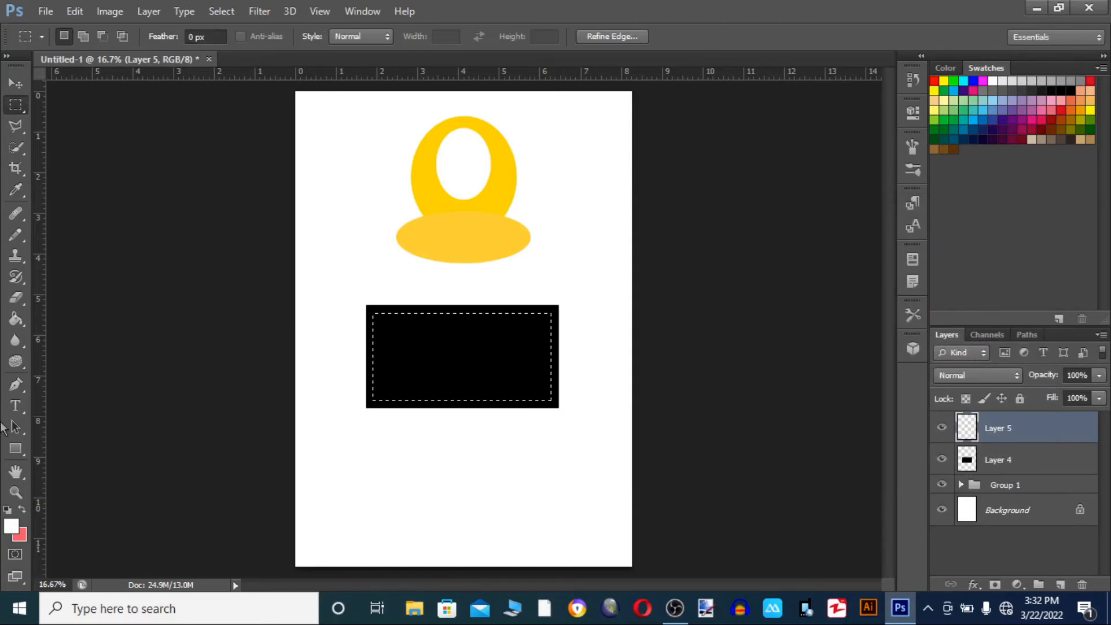
left_click(17, 323)
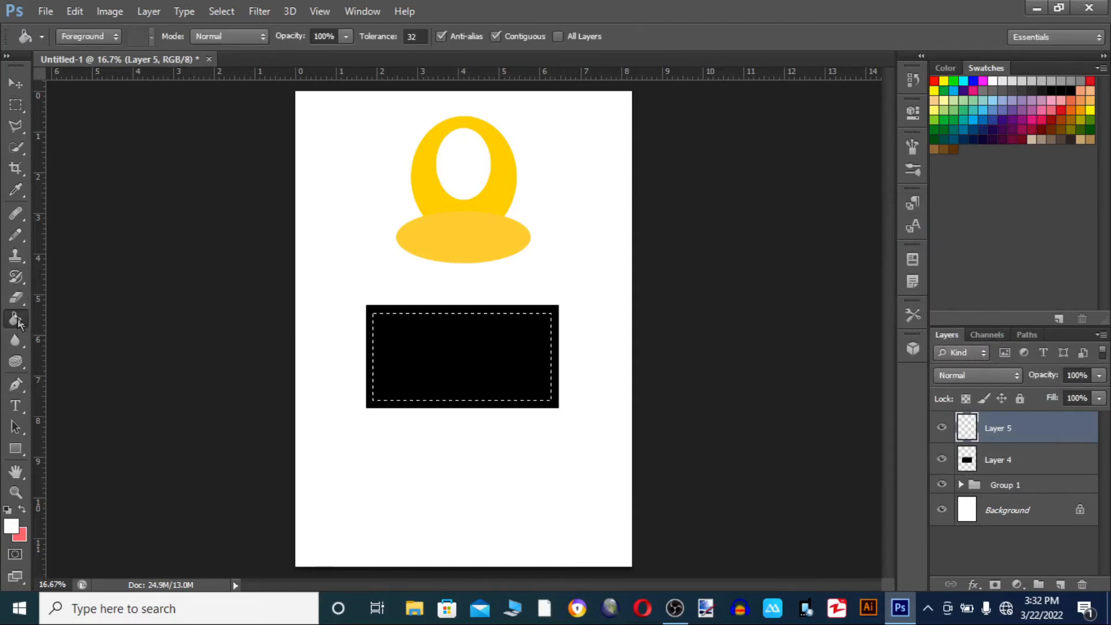
left_click(437, 367)
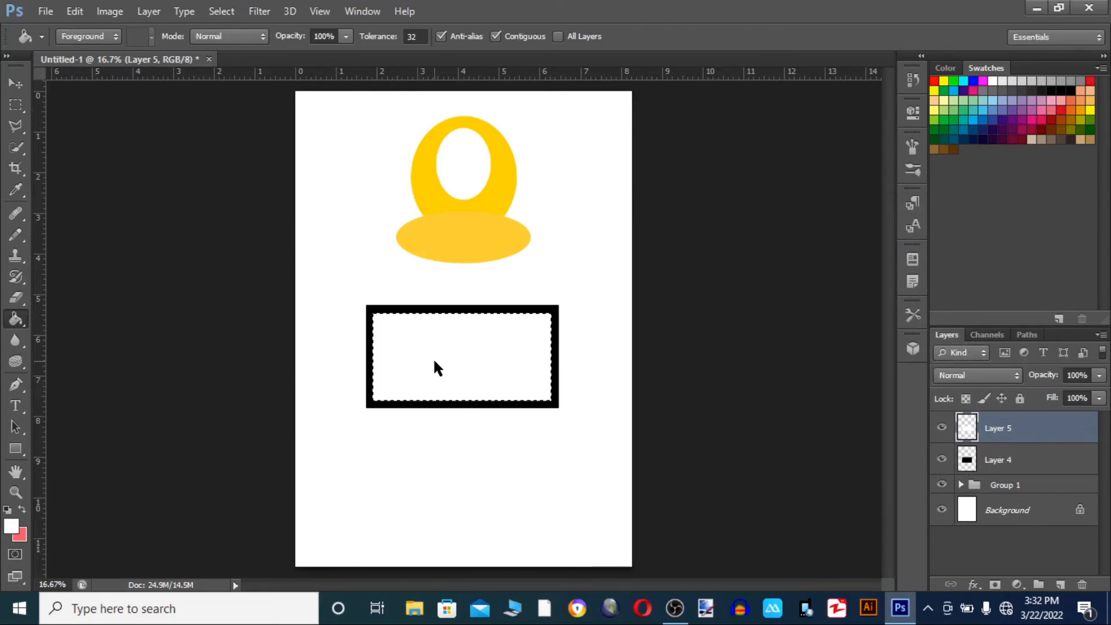
key("ctrl+d")
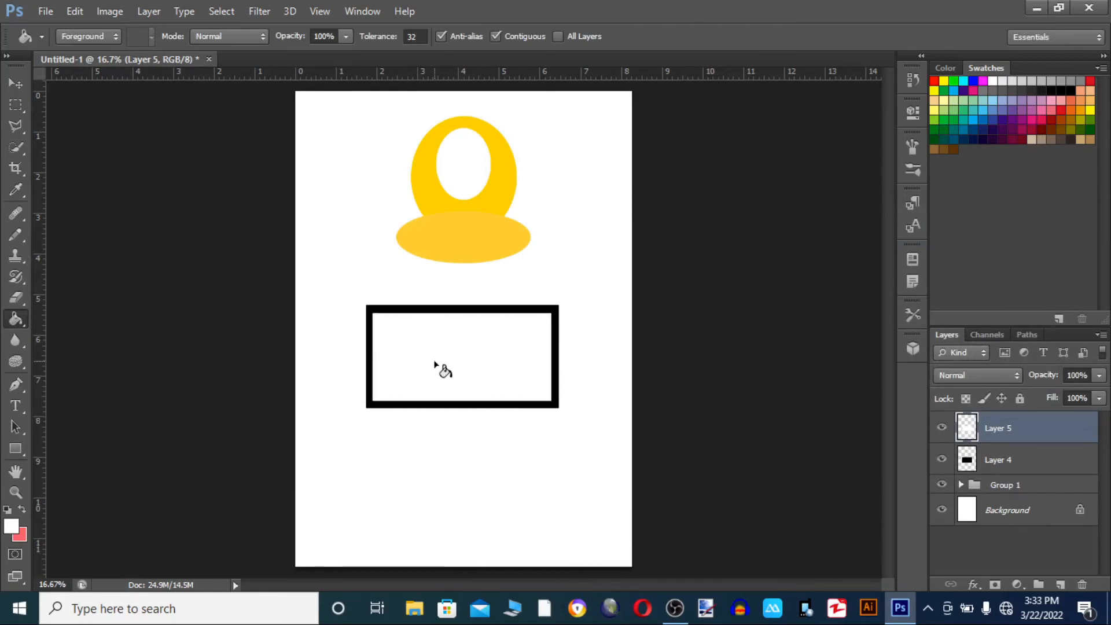
Draw a rectangular marquee about 1 by 1.4 in, centered beneath the black frame's lower edge, and add a new layer for it
left_click(16, 85)
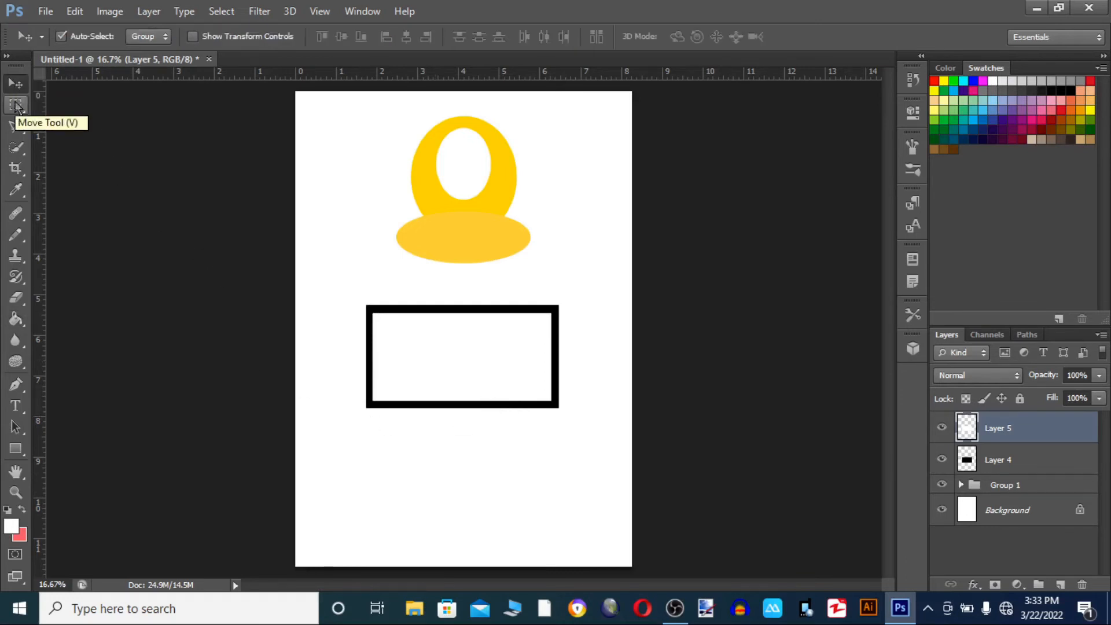
left_click(15, 105)
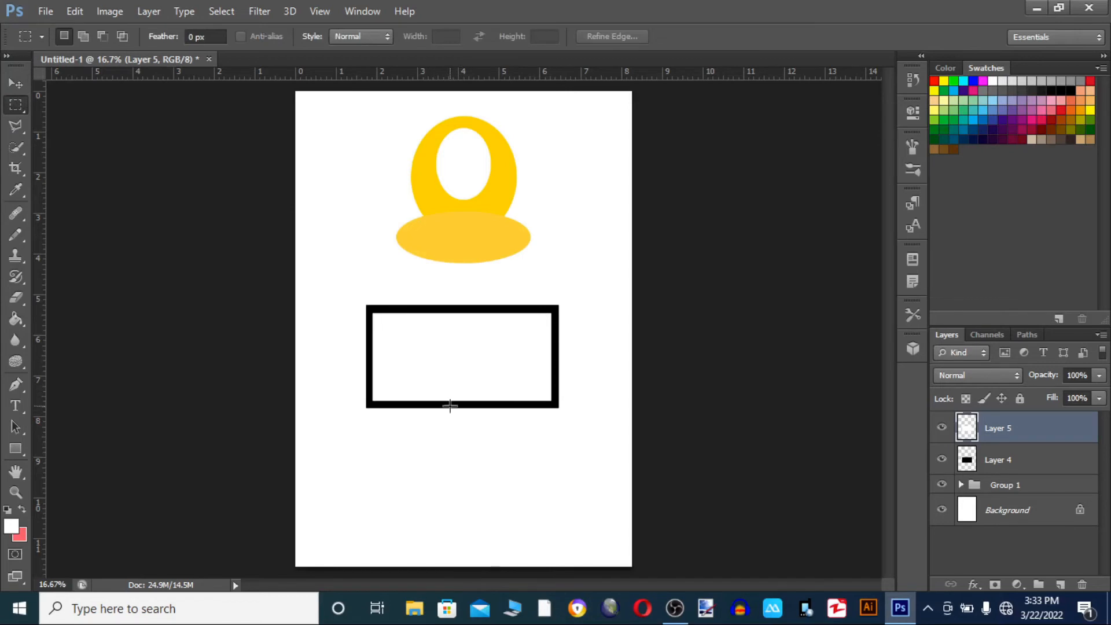
left_click_drag(443, 404, 485, 460)
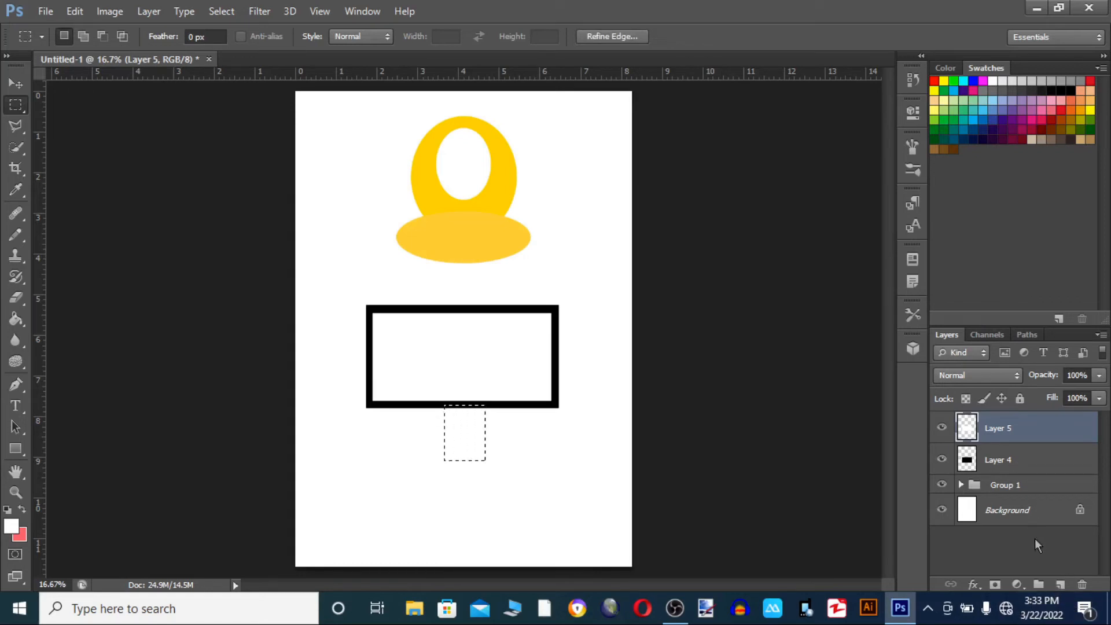
left_click(1061, 586)
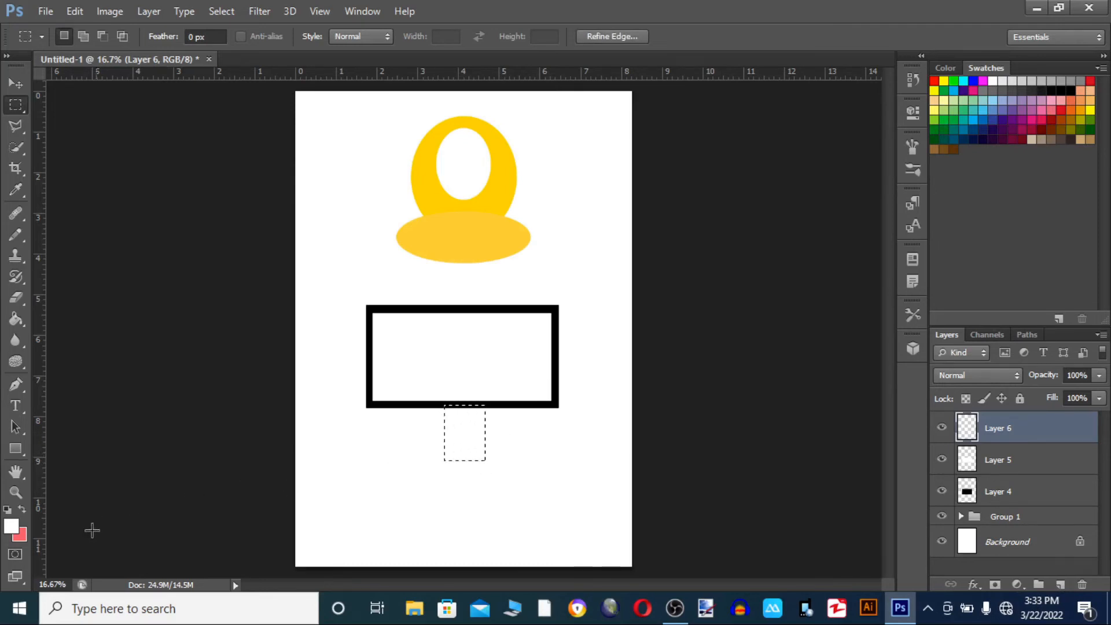
Set the foreground color to black (000000), fill the small selection on Layer 6 with the Paint Bucket tool, and deselect it
left_click(11, 526)
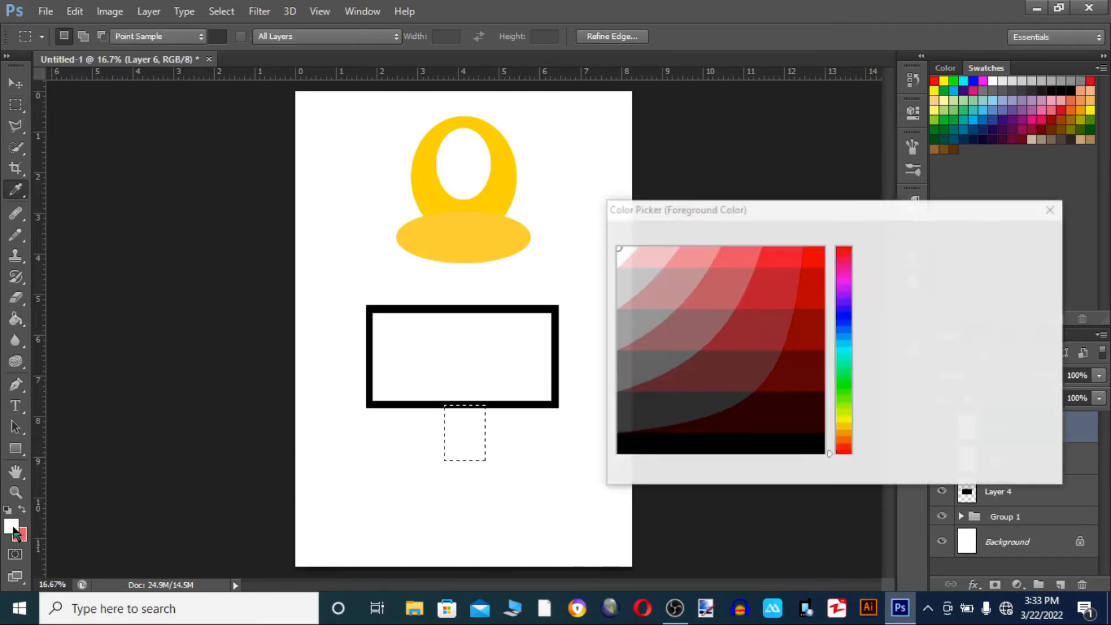
left_click(775, 445)
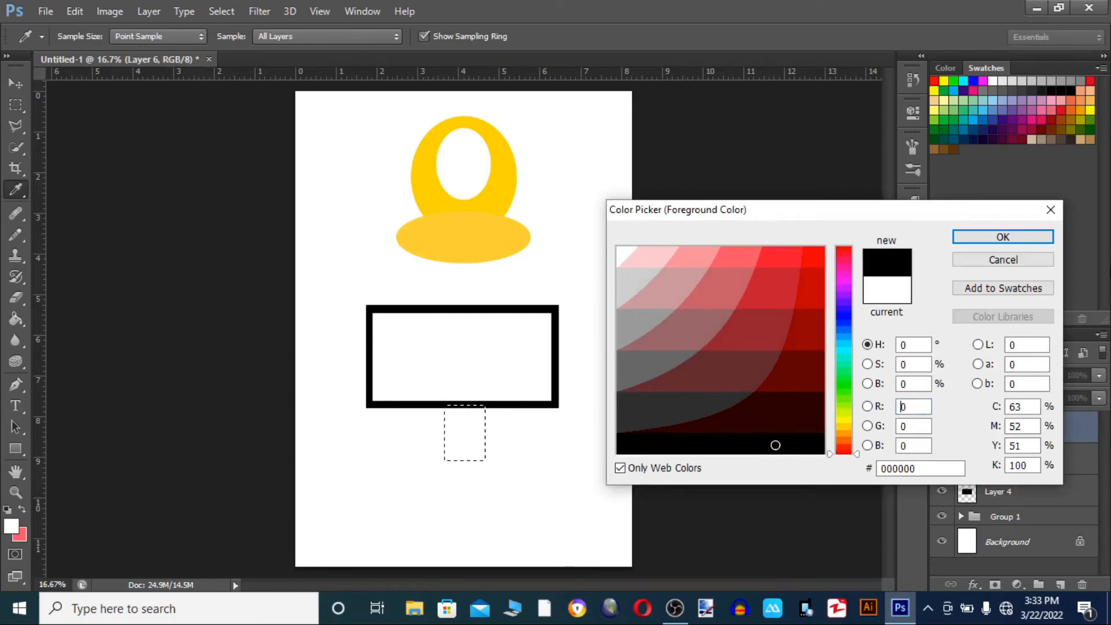
left_click(1037, 232)
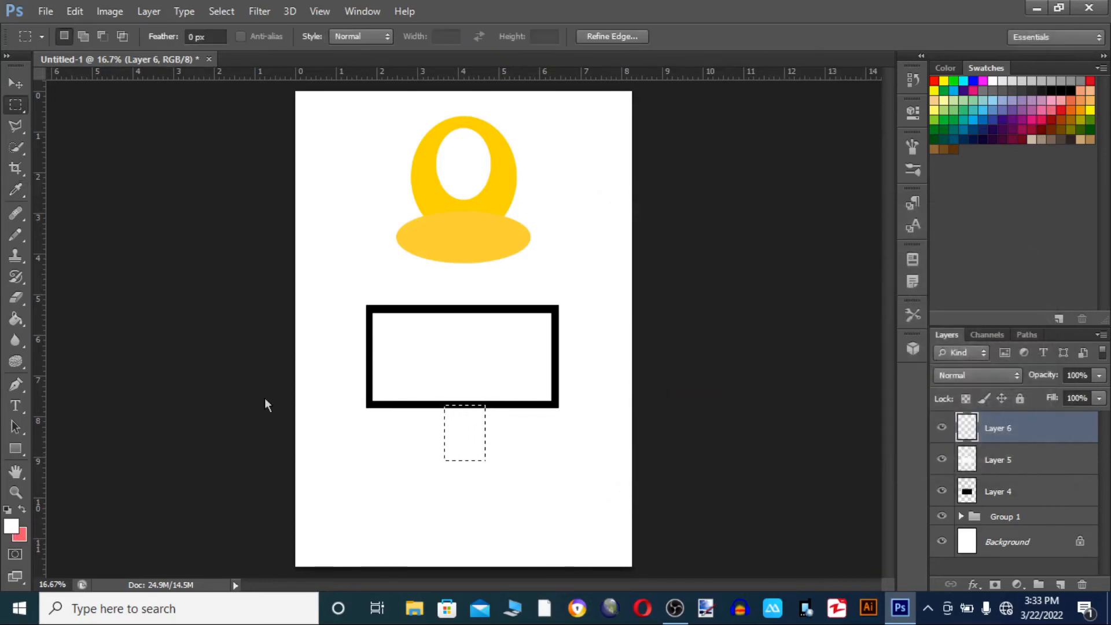
left_click(16, 318)
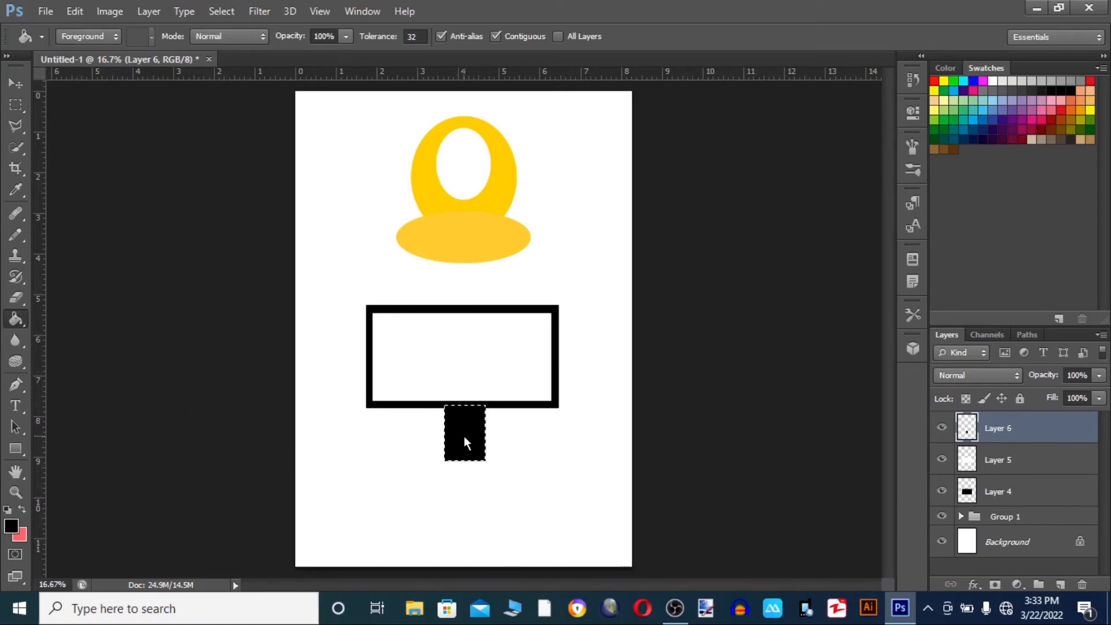
key("ctrl+d")
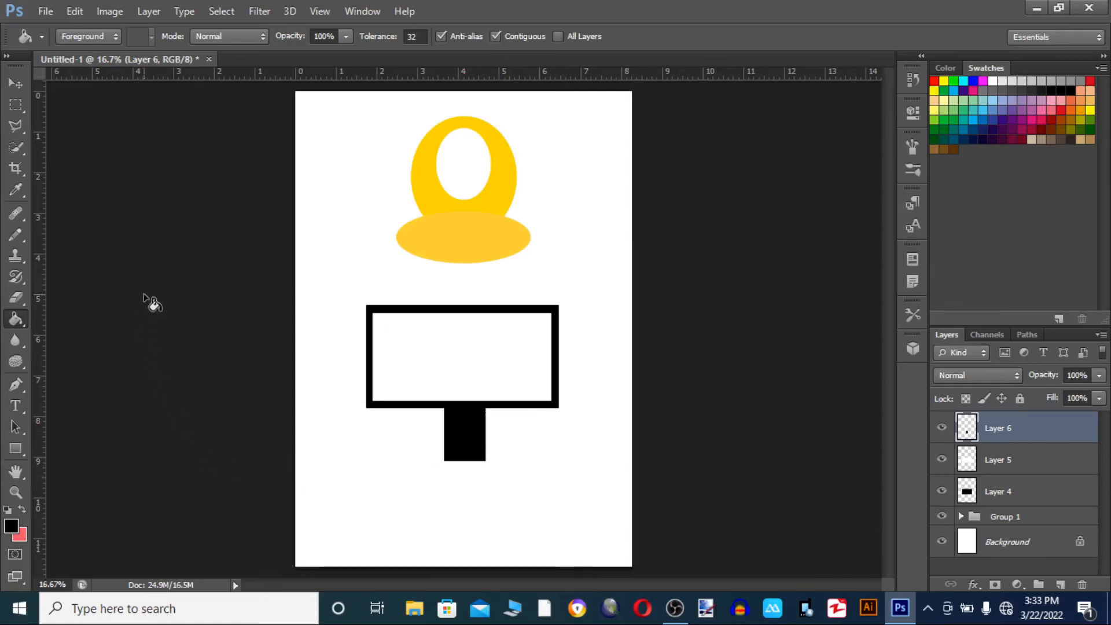
Draw an elliptical marquee about 3.9 by 0.9 in across the lower end of the monitor's neck, and add a new layer
left_click(16, 106)
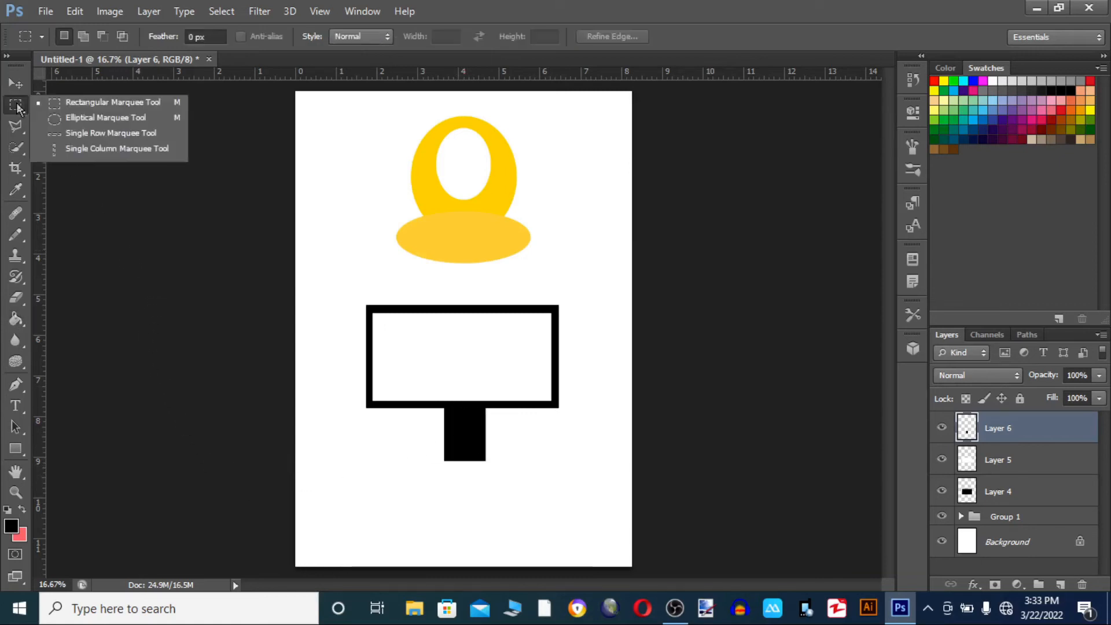
left_click(65, 118)
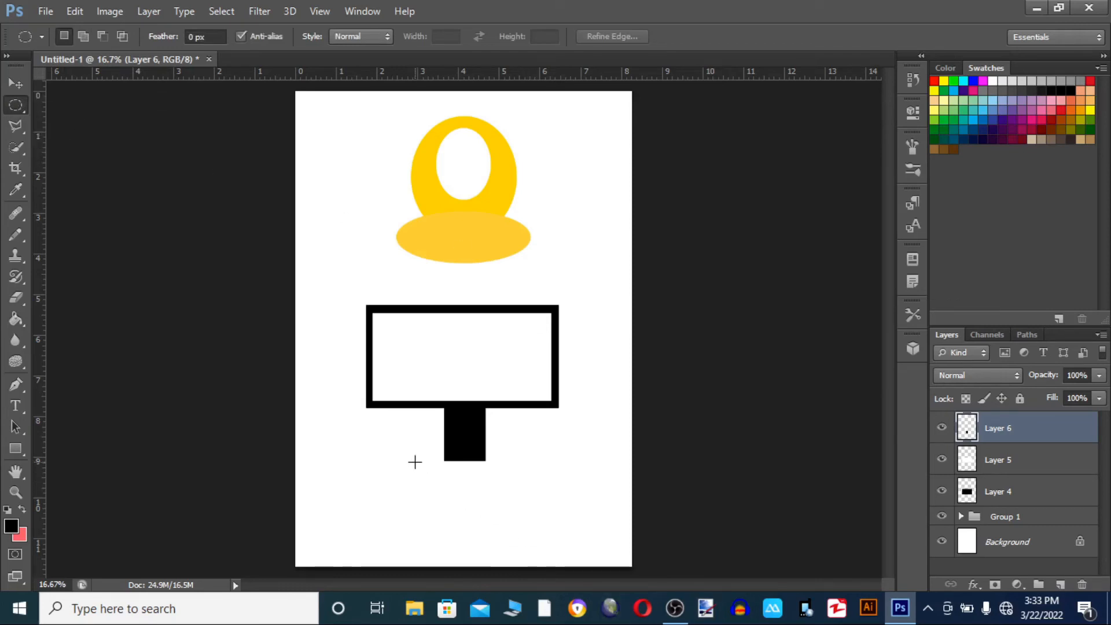
left_click_drag(382, 447, 538, 483)
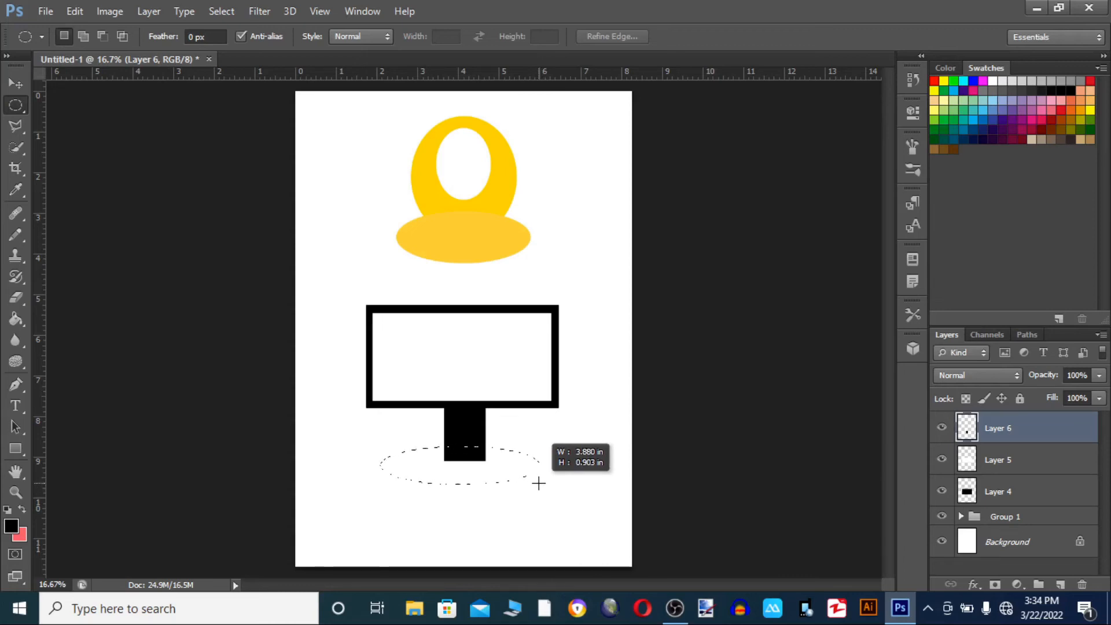
key("space")
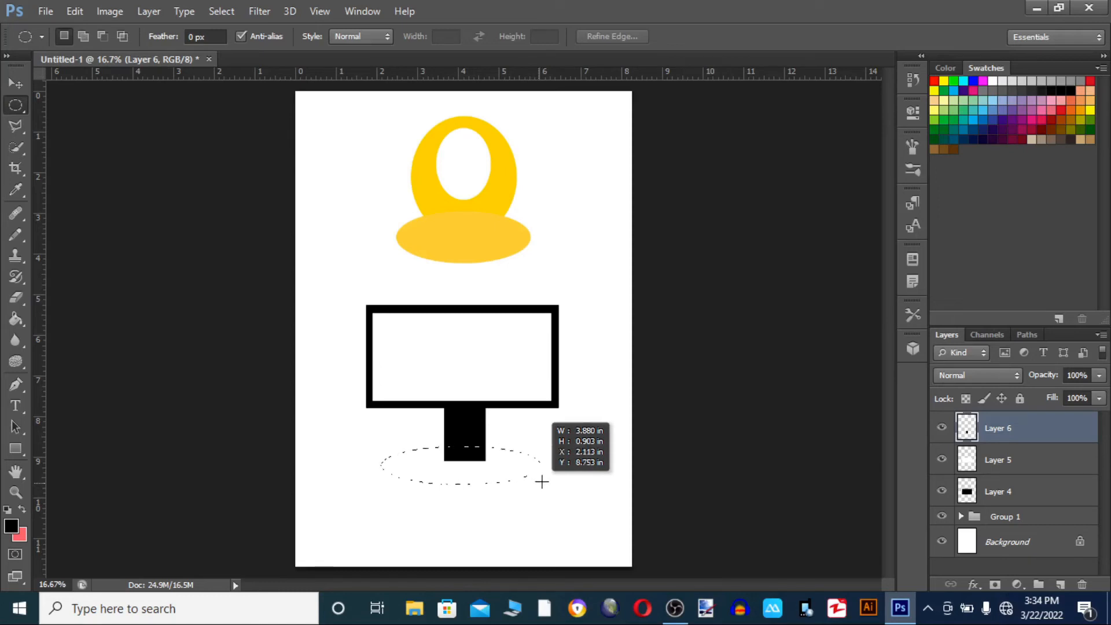
mouse_move(542, 482)
left_mouse_down()
mouse_move(540, 509)
mouse_move(553, 506)
mouse_move(540, 475)
left_mouse_up()
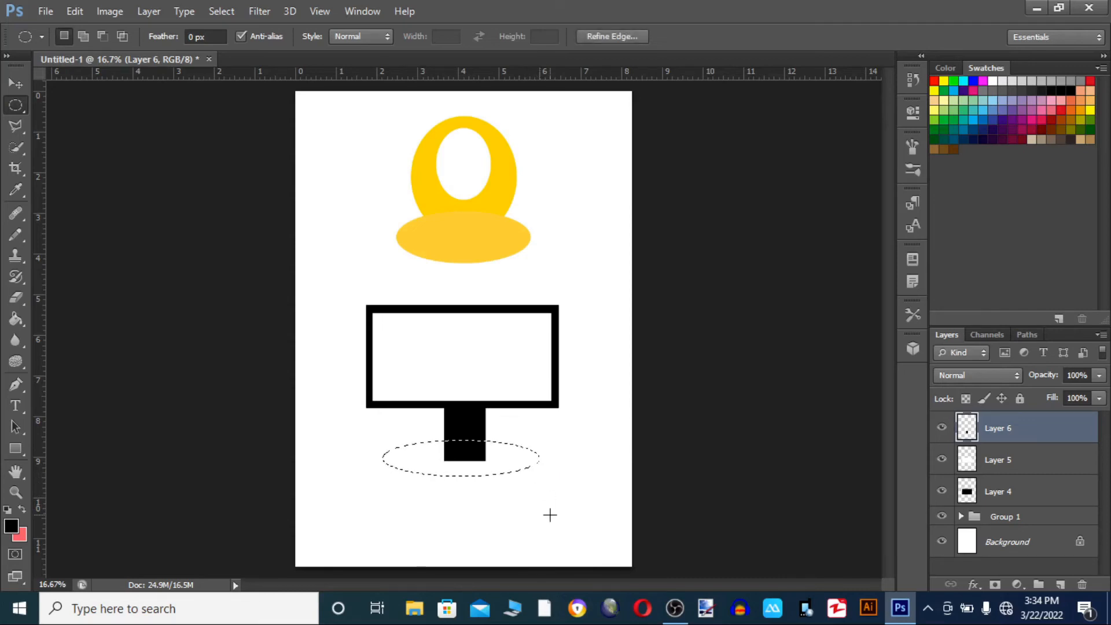
left_click(1058, 588)
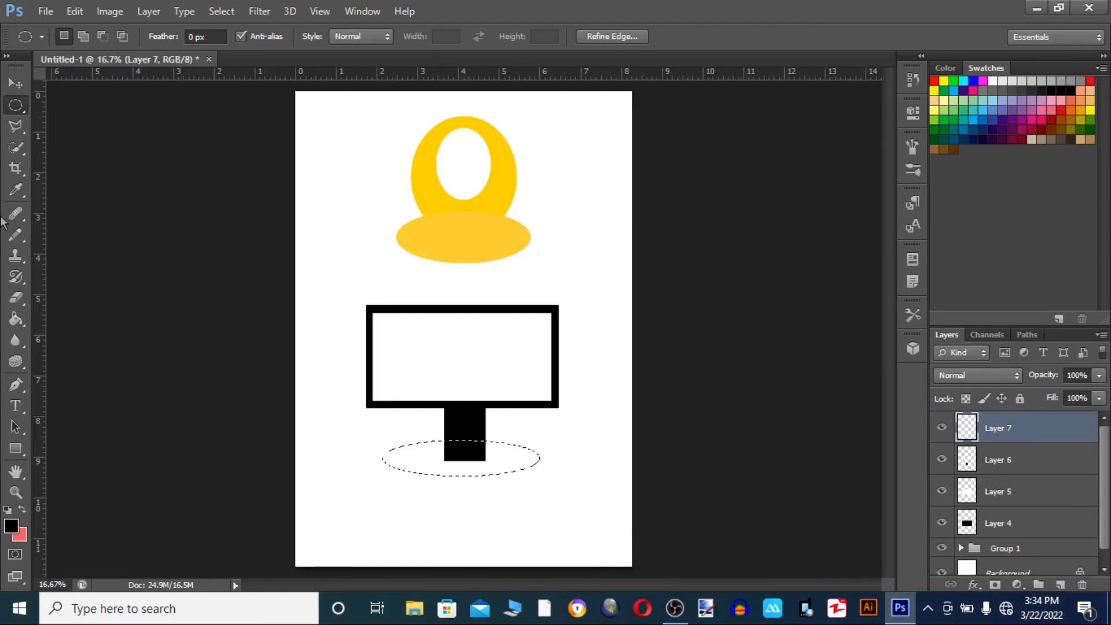
Fill the elliptical selection on Layer 7 with black using the Paint Bucket tool, and deselect it
left_click(16, 320)
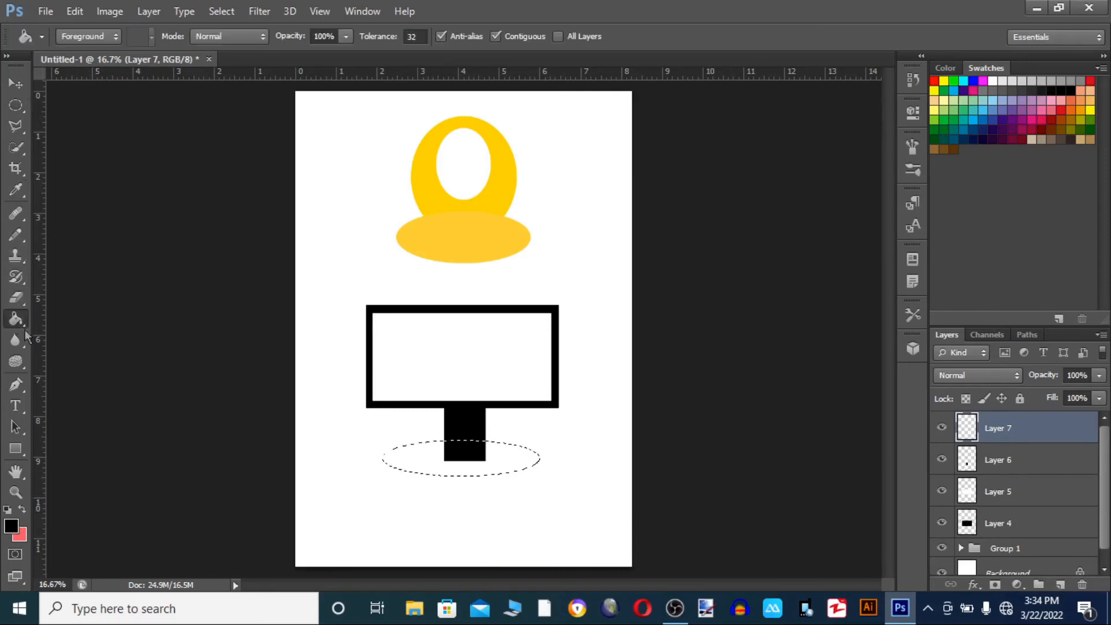
left_click(412, 462)
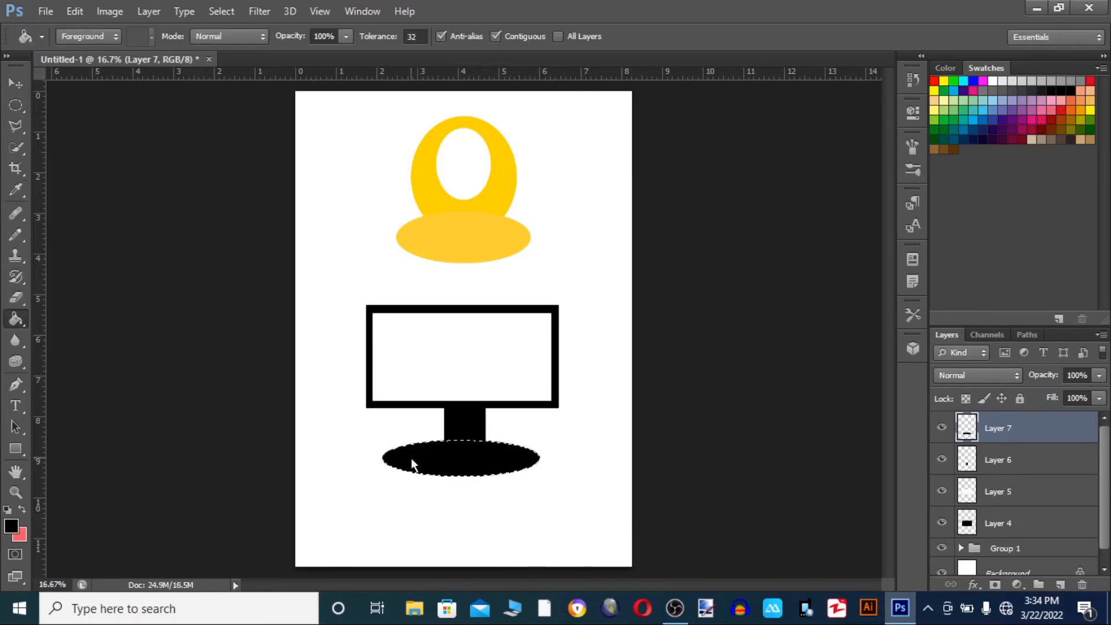
key("ctrl+d")
Toggle the visibility of Layers 7, 6, 5 and 4 off and on to examine which monitor part each holds
left_click(16, 84)
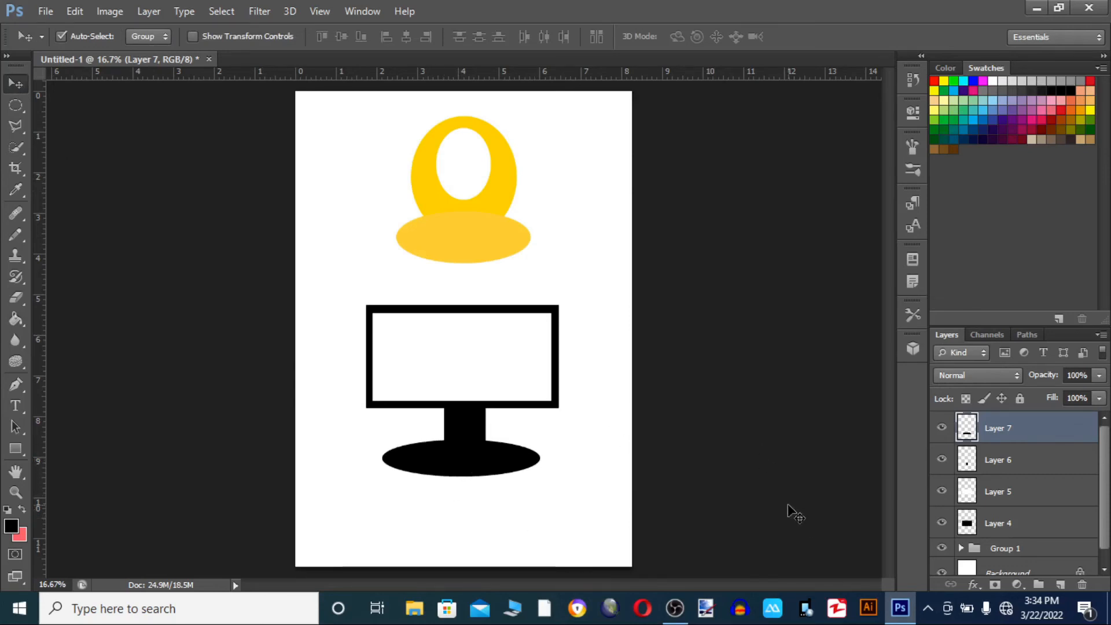
left_click(941, 428)
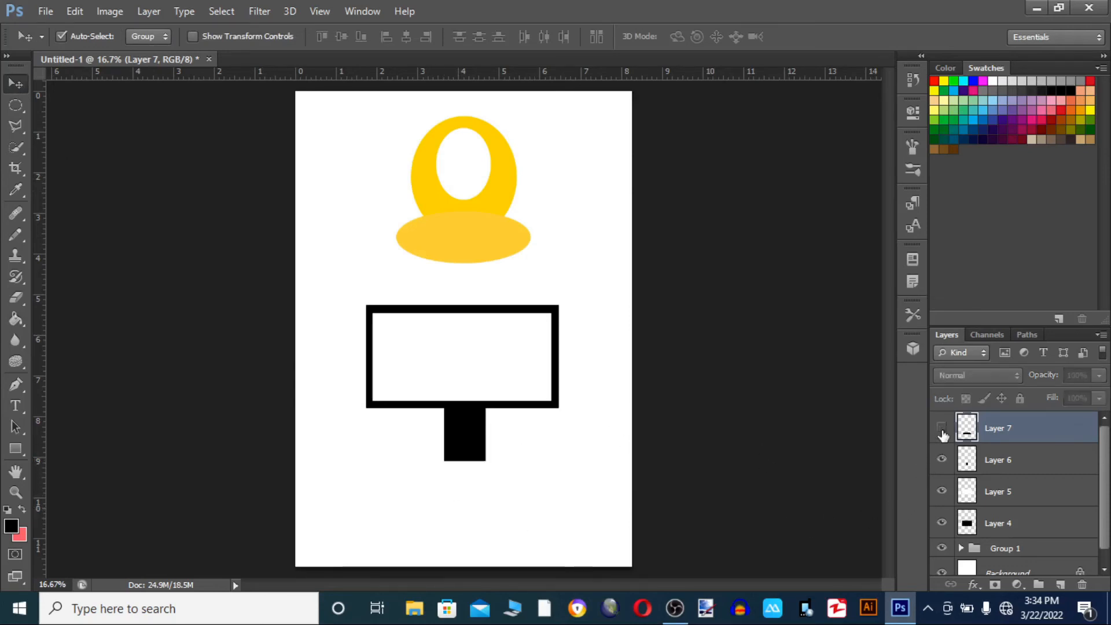
left_click(942, 428)
left_click(941, 460)
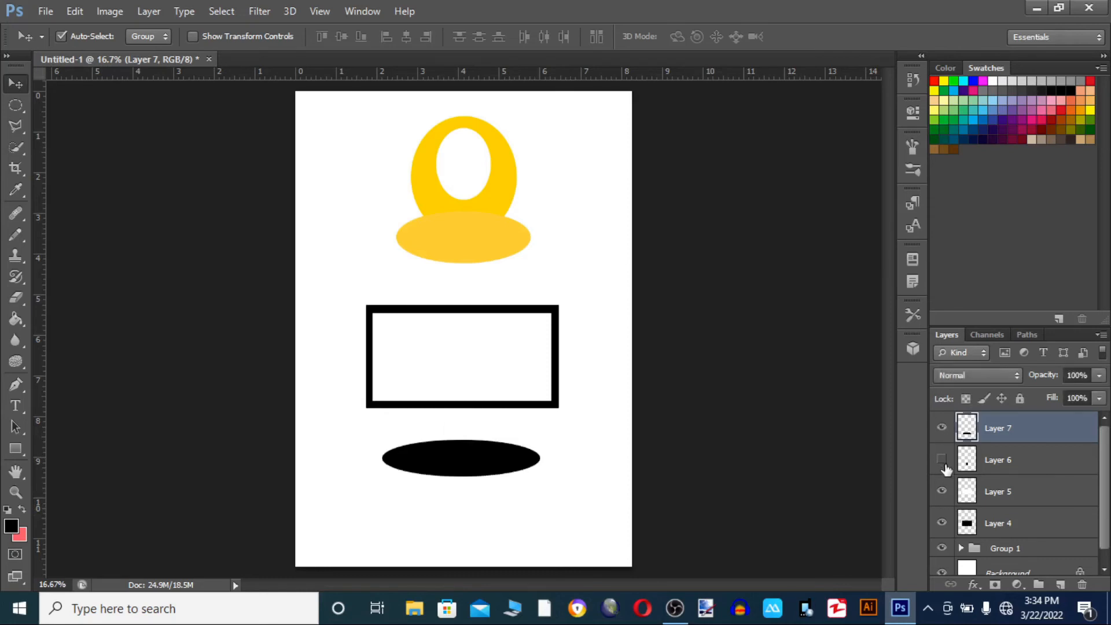
left_click(941, 460)
left_click(942, 492)
left_click(941, 523)
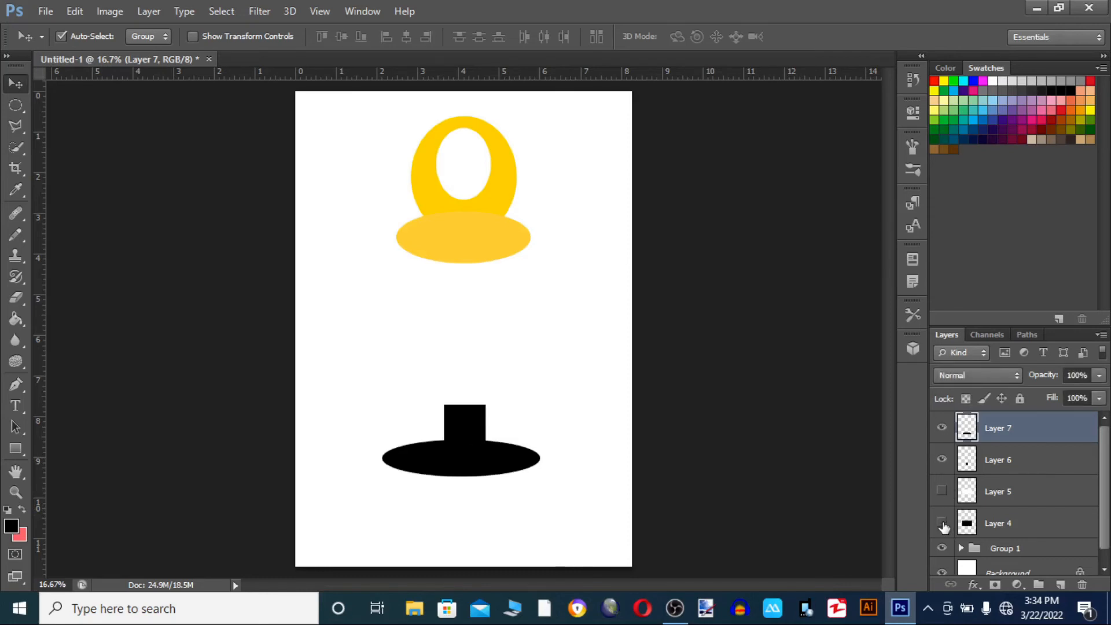
left_click(942, 524)
left_click(941, 491)
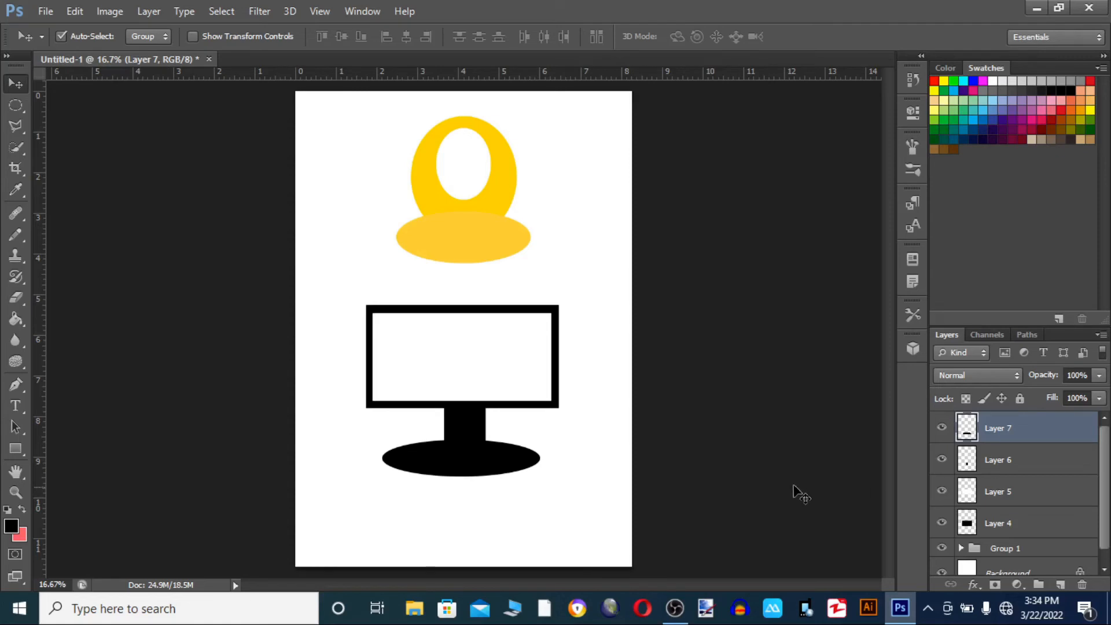
Select the monitor's four layers together with a Move tool selection box on the canvas, and clear the layer selection
left_click(579, 480)
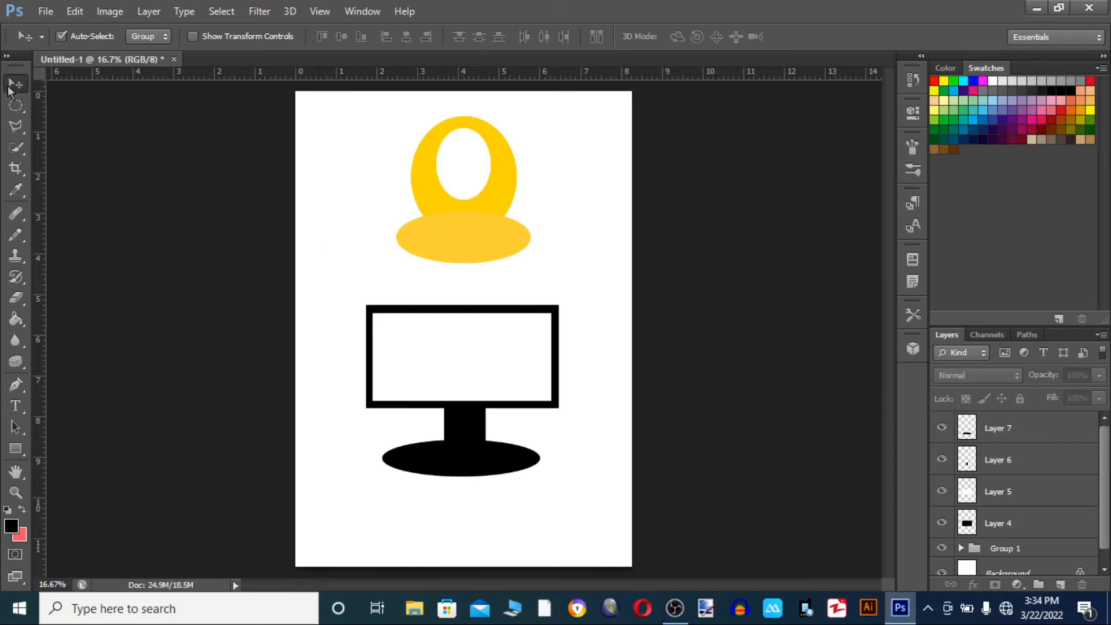
left_click_drag(330, 287, 601, 501)
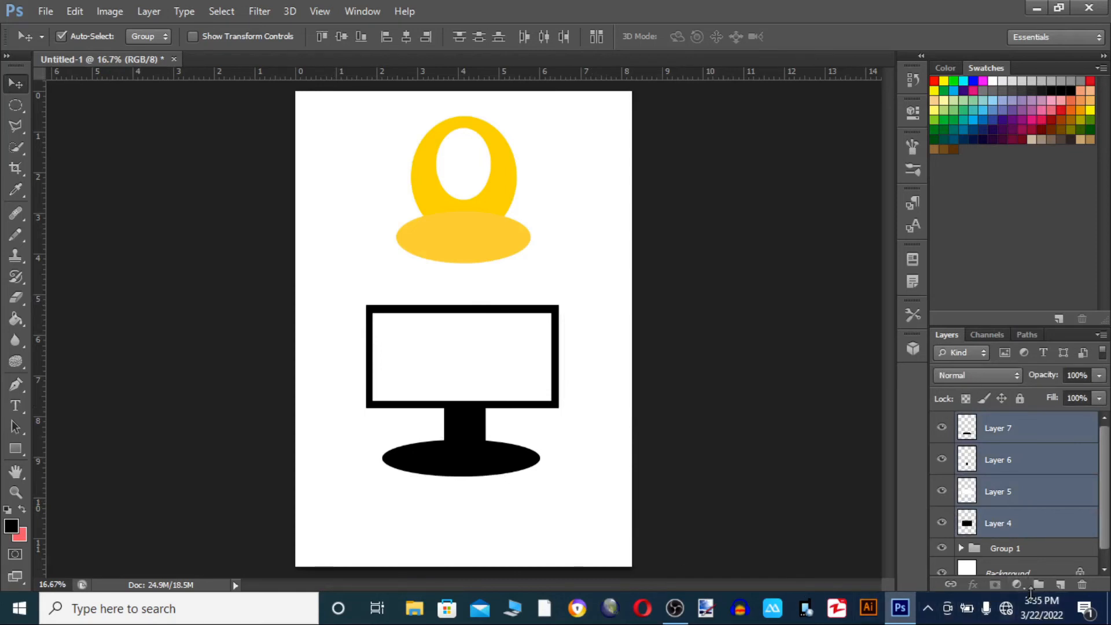
left_click(635, 481)
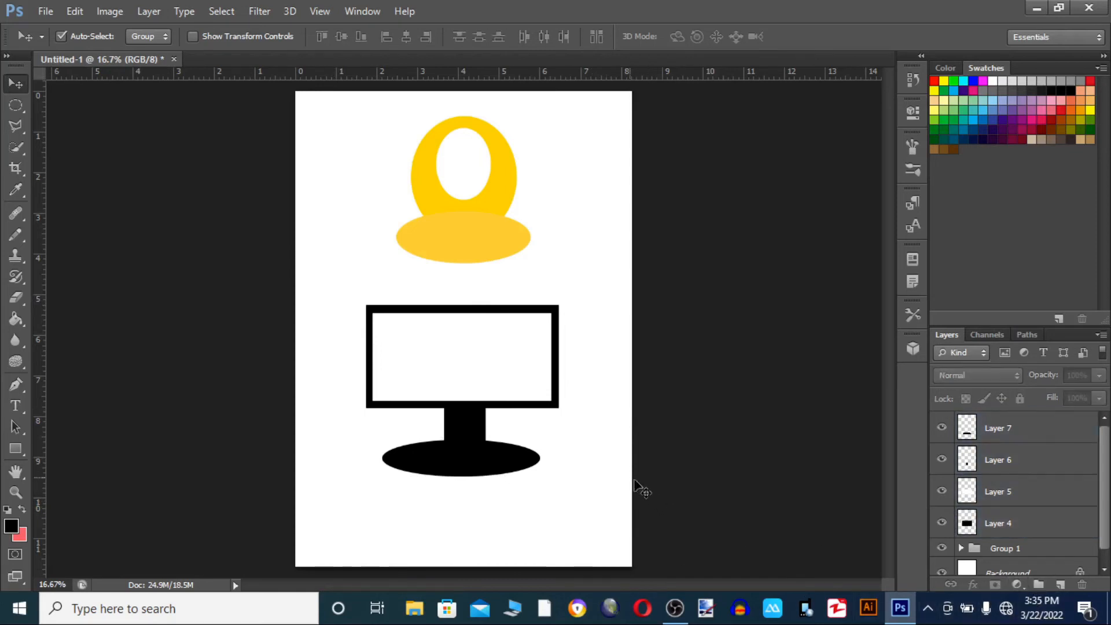
scroll(1038, 547, "down", 1)
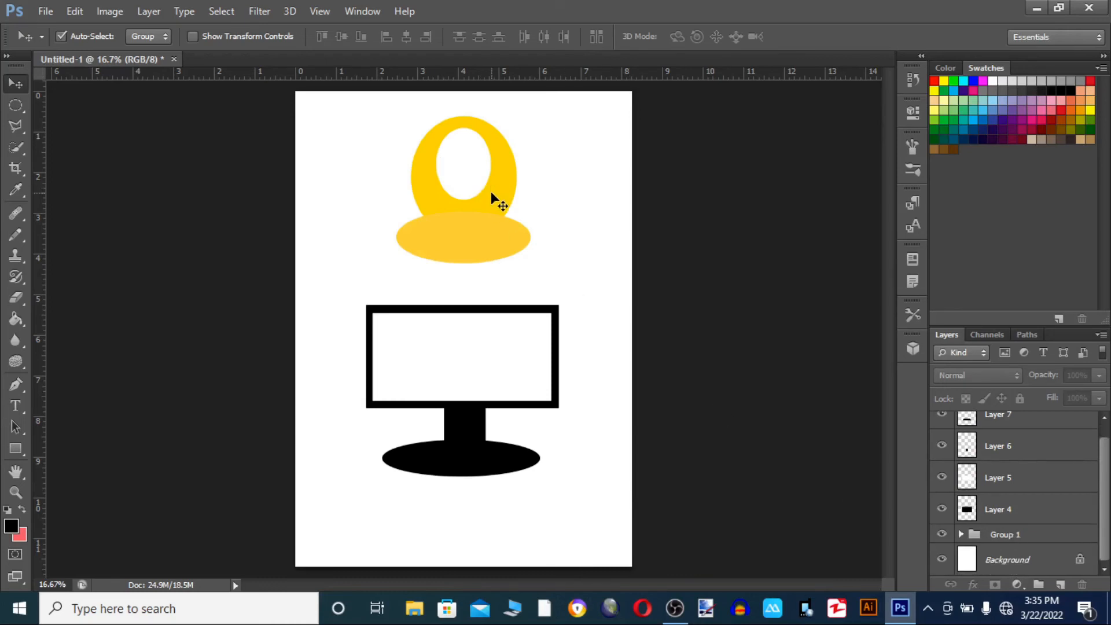
Create a new layer group, move the monitor's Layers 7, 6, 5 and 4 into it, and collapse the group
left_click(1039, 585)
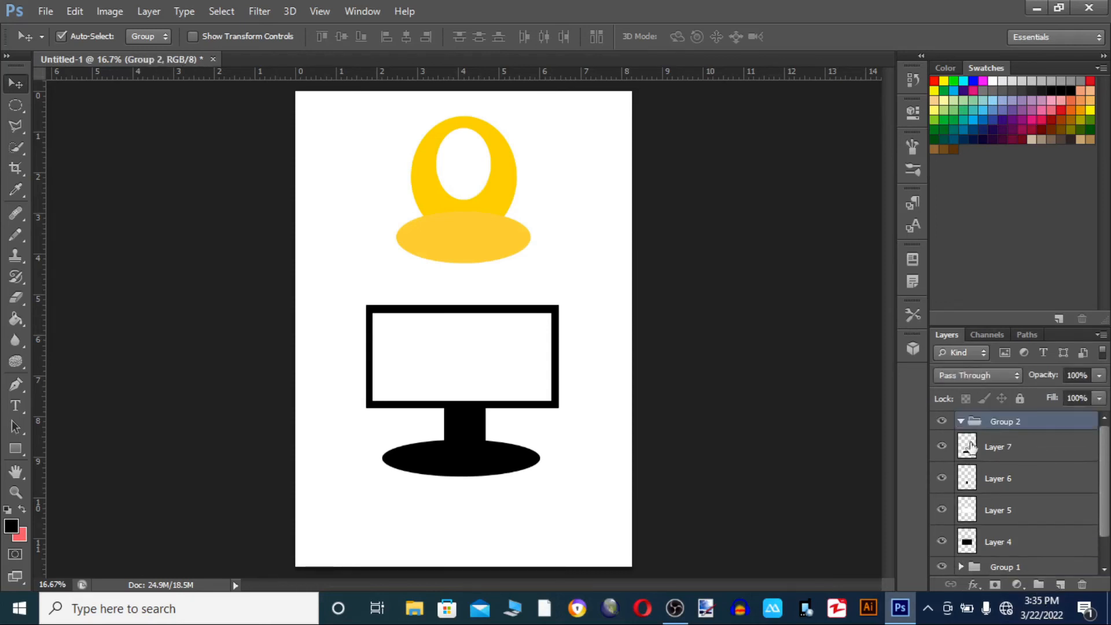
left_click(698, 471)
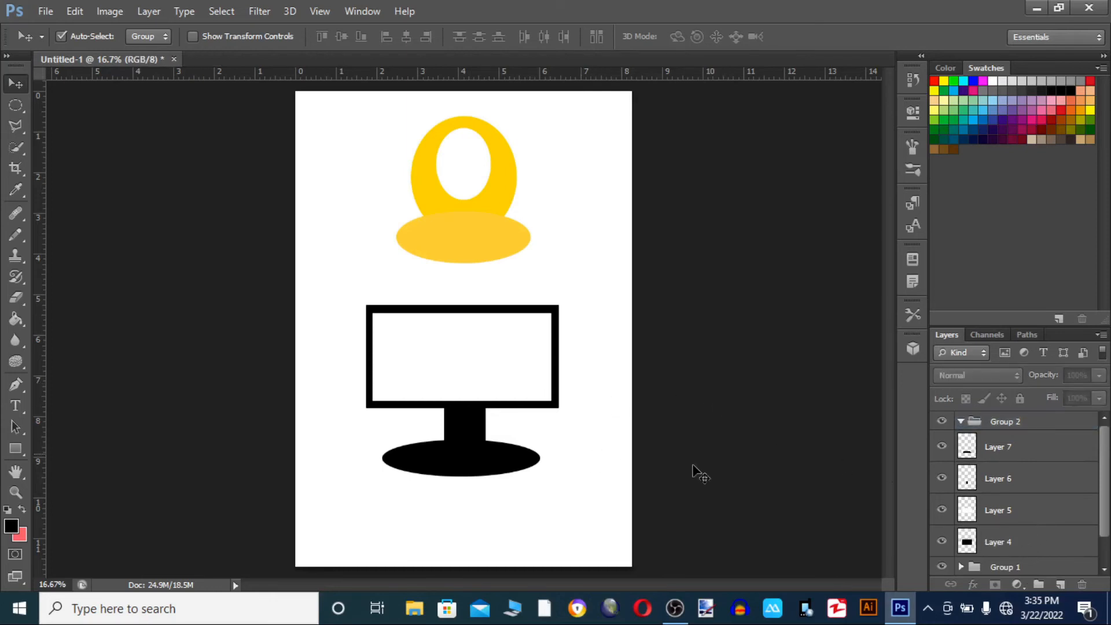
left_click_drag(331, 288, 548, 483)
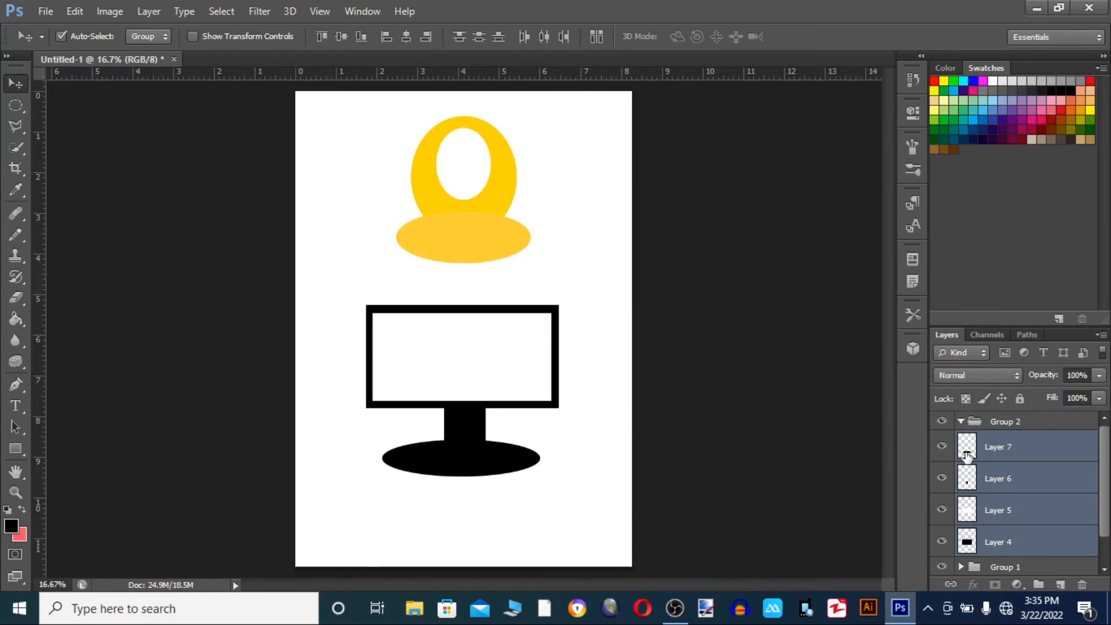
left_click_drag(965, 451, 964, 426)
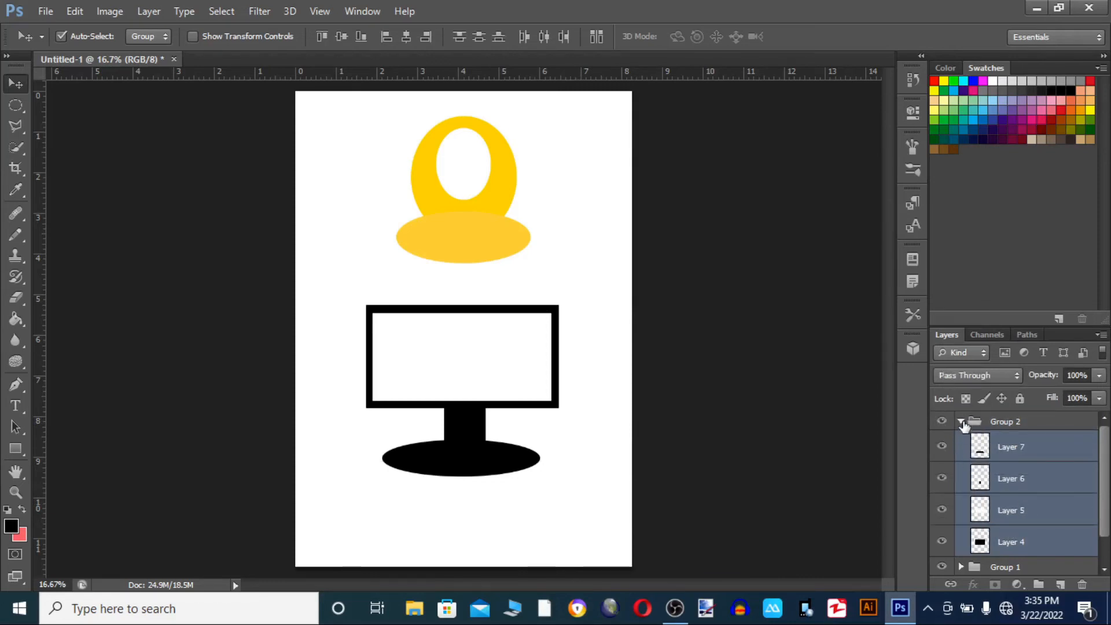
left_click(962, 423)
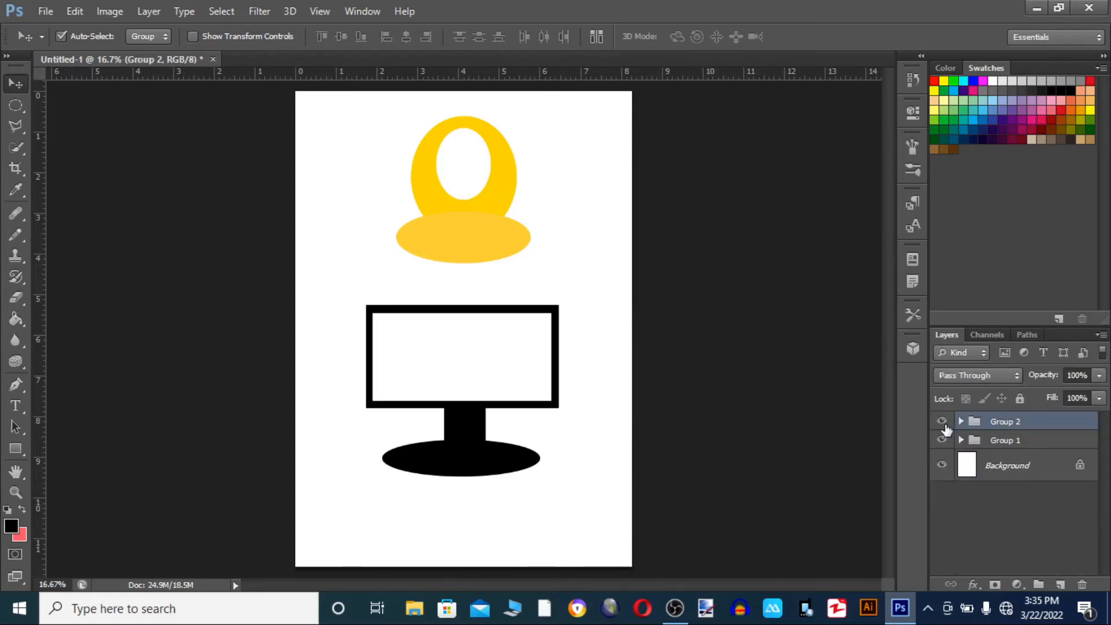
Toggle the visibility of Group 2 and Group 1 to check their contents, and move the monitor group down about 0.5 in
left_click(942, 422)
left_click(942, 423)
left_click(943, 424)
left_click(943, 441)
left_click(943, 441)
left_click(943, 441)
mouse_move(457, 376)
left_mouse_down()
mouse_move(540, 394)
mouse_move(440, 409)
mouse_move(412, 398)
mouse_move(451, 397)
left_mouse_up()
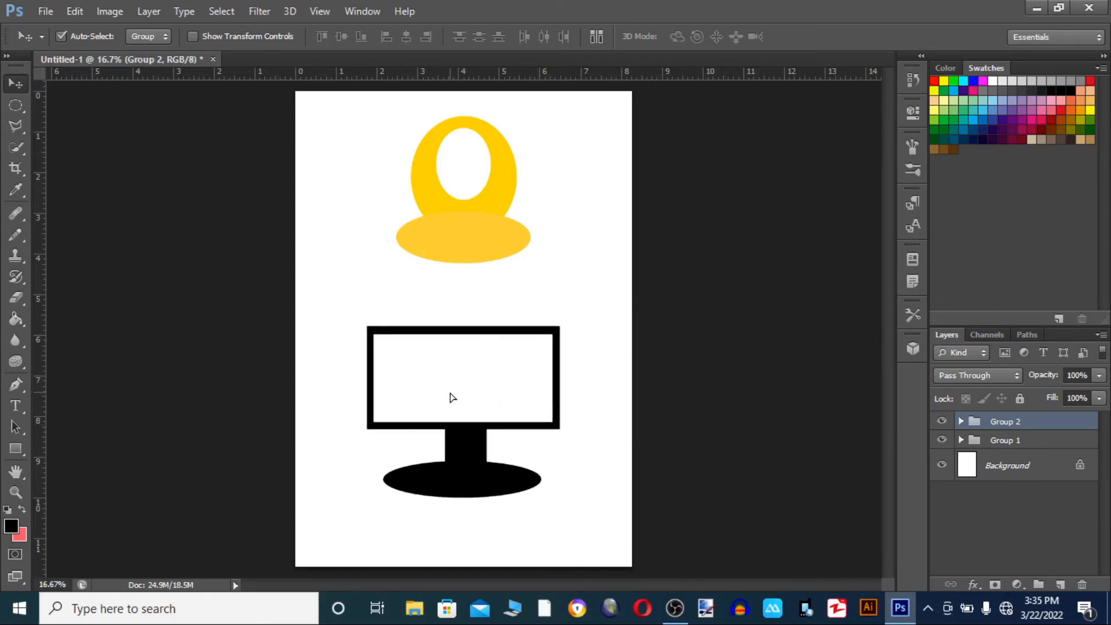
Set the Move tool's Auto-Select to Layer, and separately nudge the monitor's white screen and shift its elliptical base up about 0.4 in
left_click(167, 37)
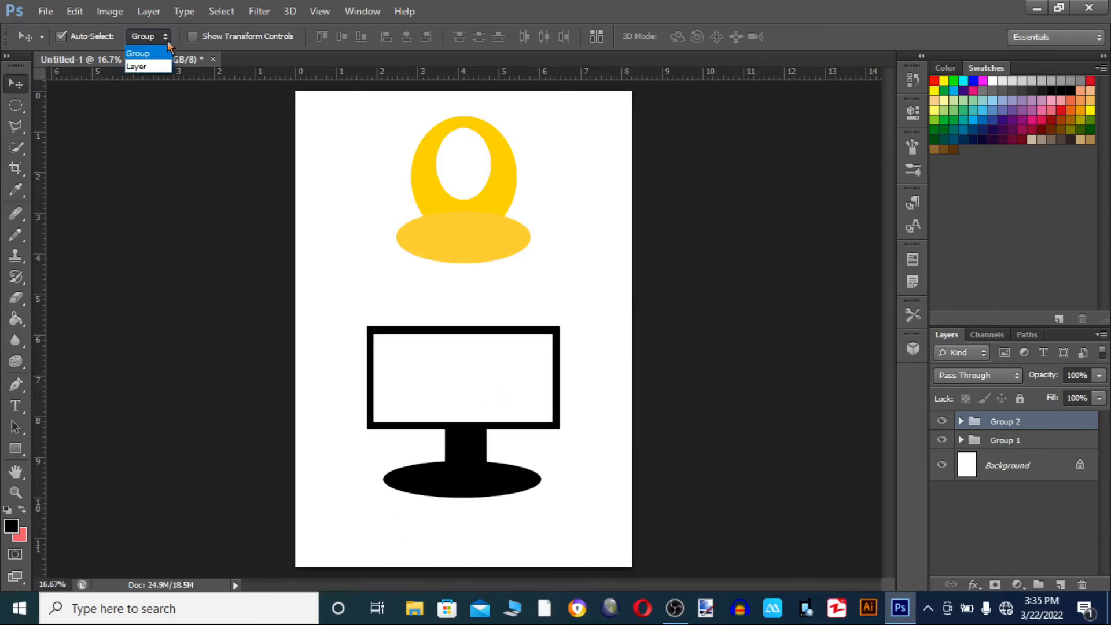
left_click(139, 67)
mouse_move(471, 418)
left_mouse_down()
mouse_move(486, 340)
mouse_move(488, 404)
mouse_move(474, 413)
left_mouse_up()
mouse_move(466, 486)
left_mouse_down()
mouse_move(498, 486)
mouse_move(473, 491)
mouse_move(471, 479)
left_mouse_up()
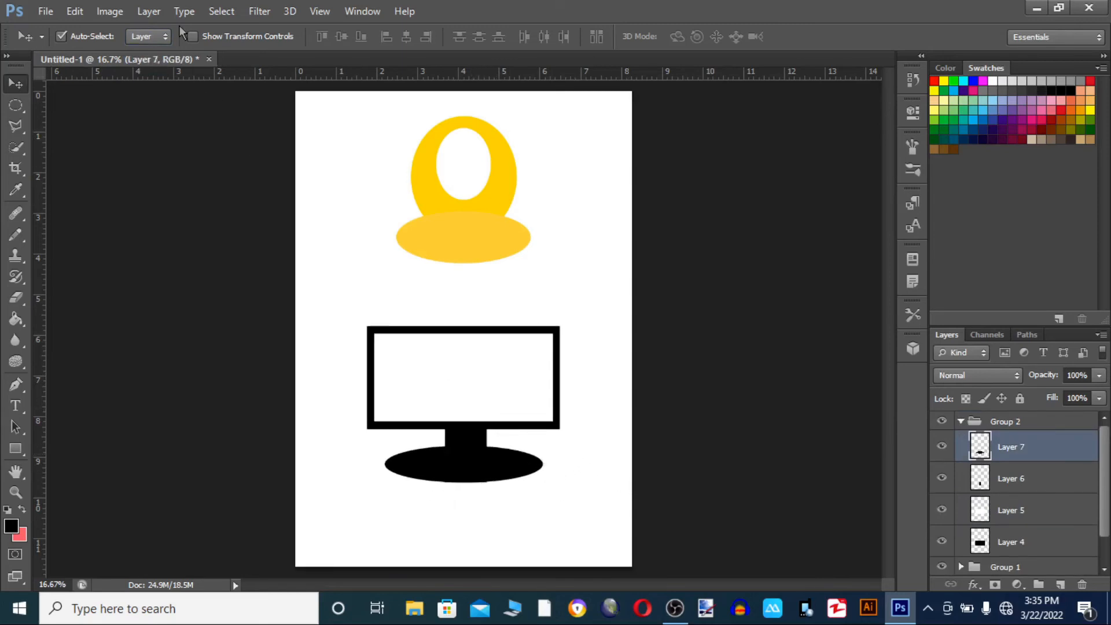
left_click(164, 37)
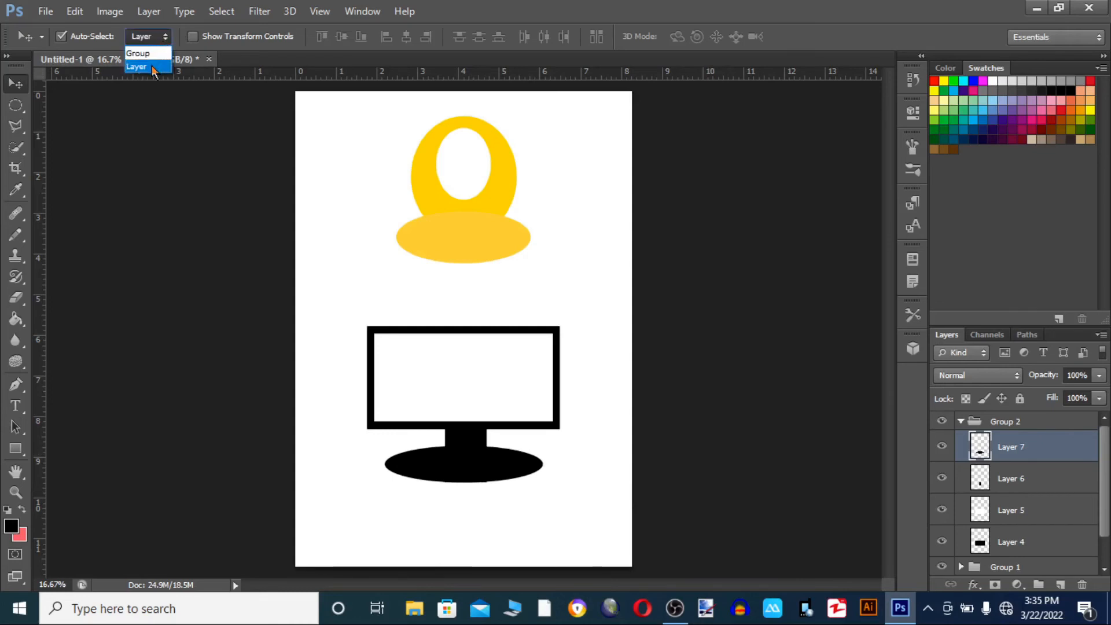
left_click(152, 67)
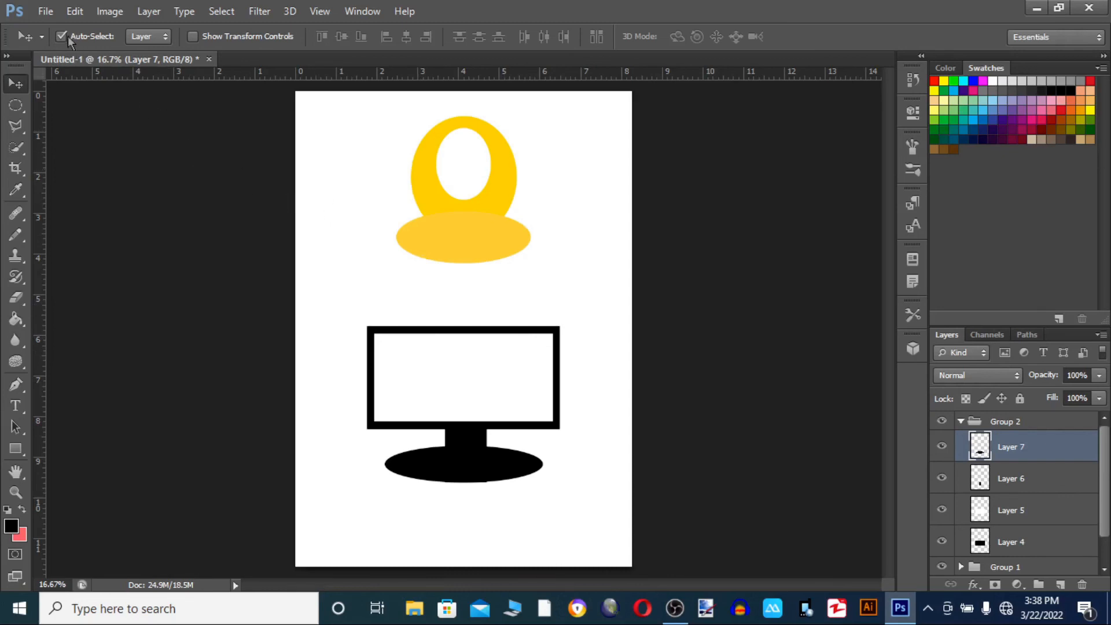
Start saving the document with Save As, choosing Local Disk (D:) under This PC as the location
left_click(46, 13)
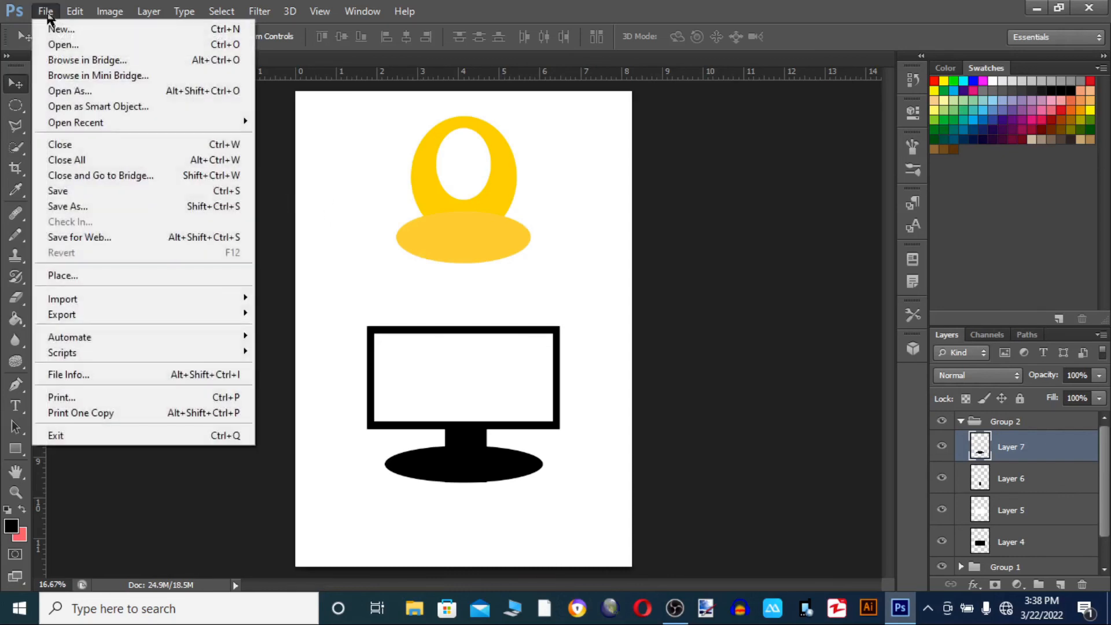
left_click(101, 205)
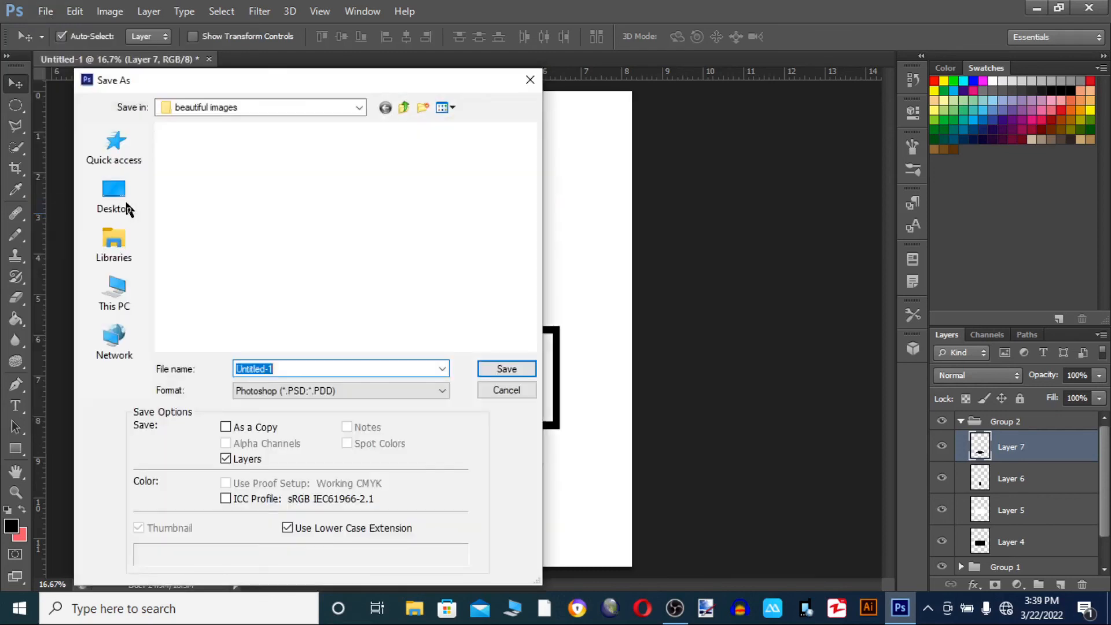
left_click(114, 292)
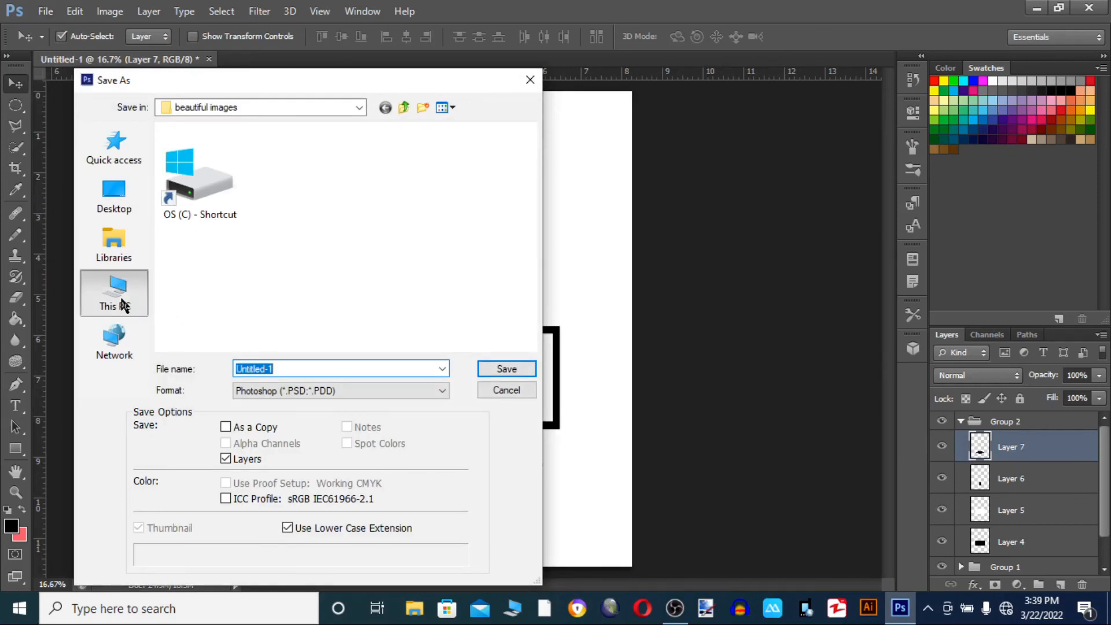
left_click(92, 184)
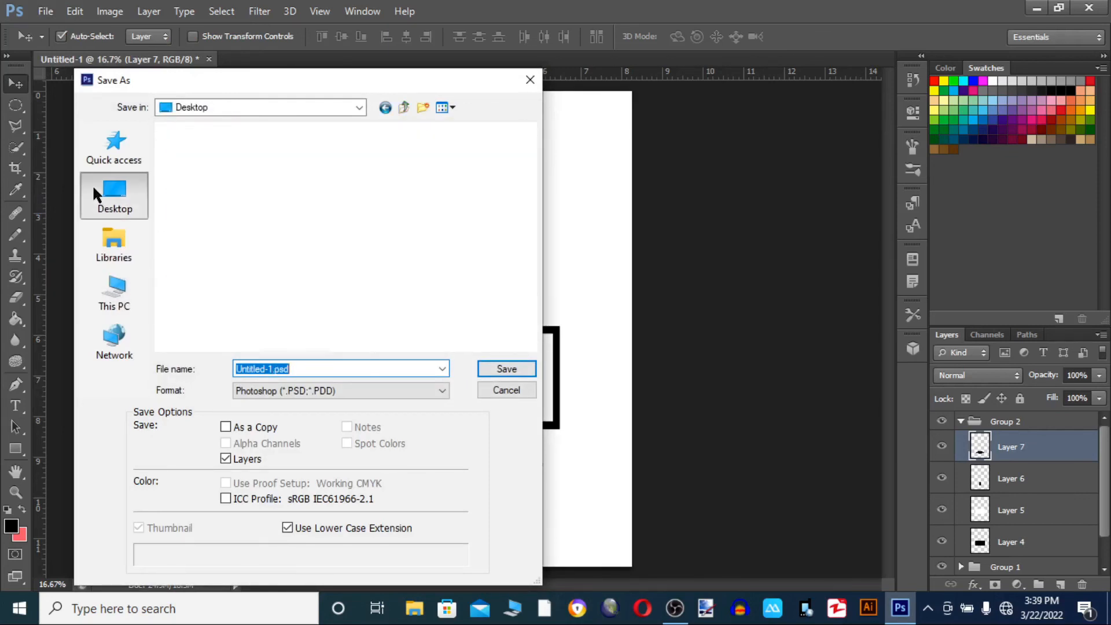
left_click(102, 304)
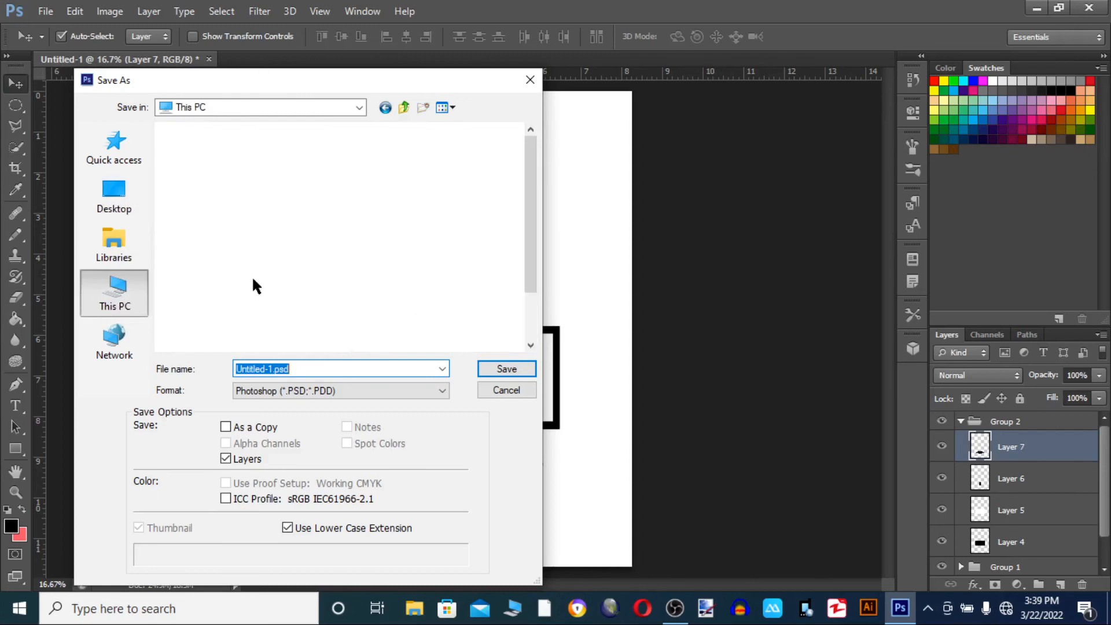
scroll(345, 302, "down", 2)
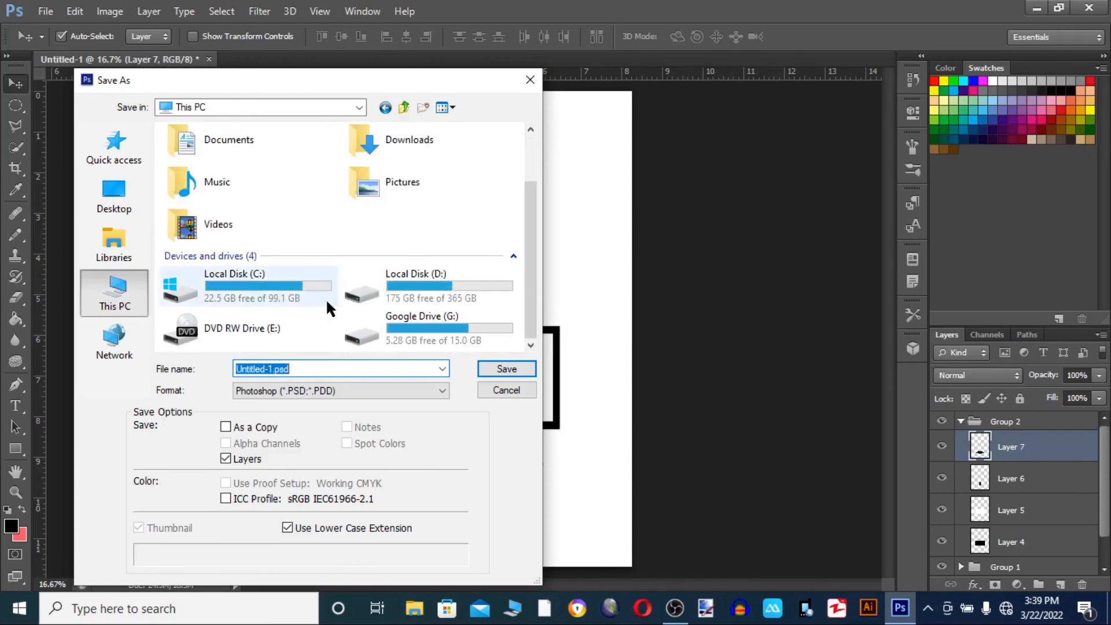
double_click(423, 292)
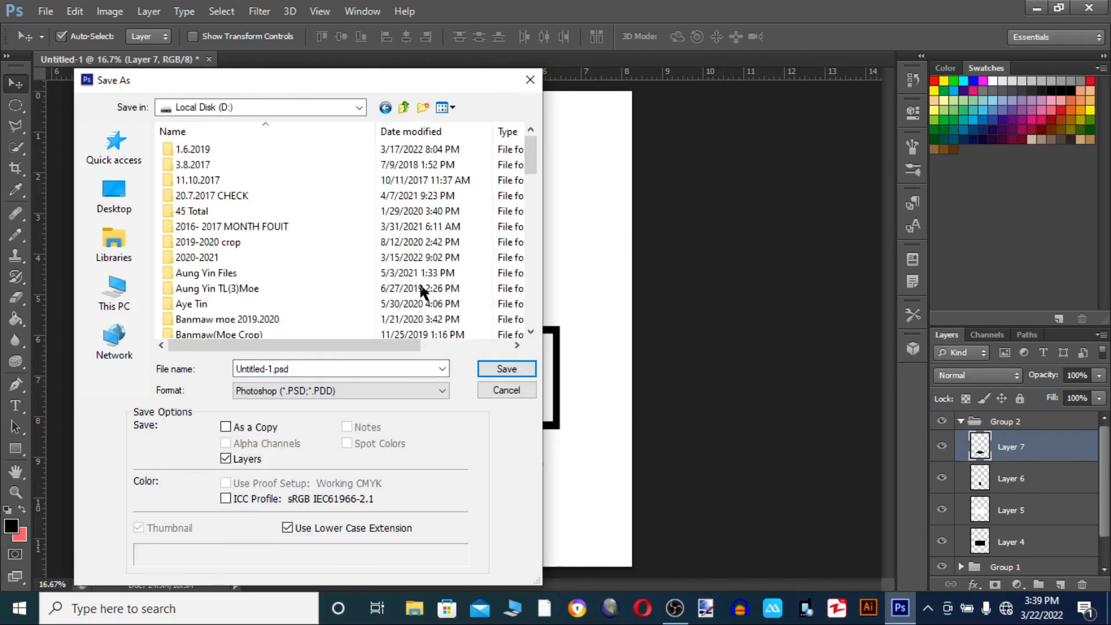
Create a folder named "Photoshop cs6" on Local Disk (D:) and open it as the save location
left_click(422, 107)
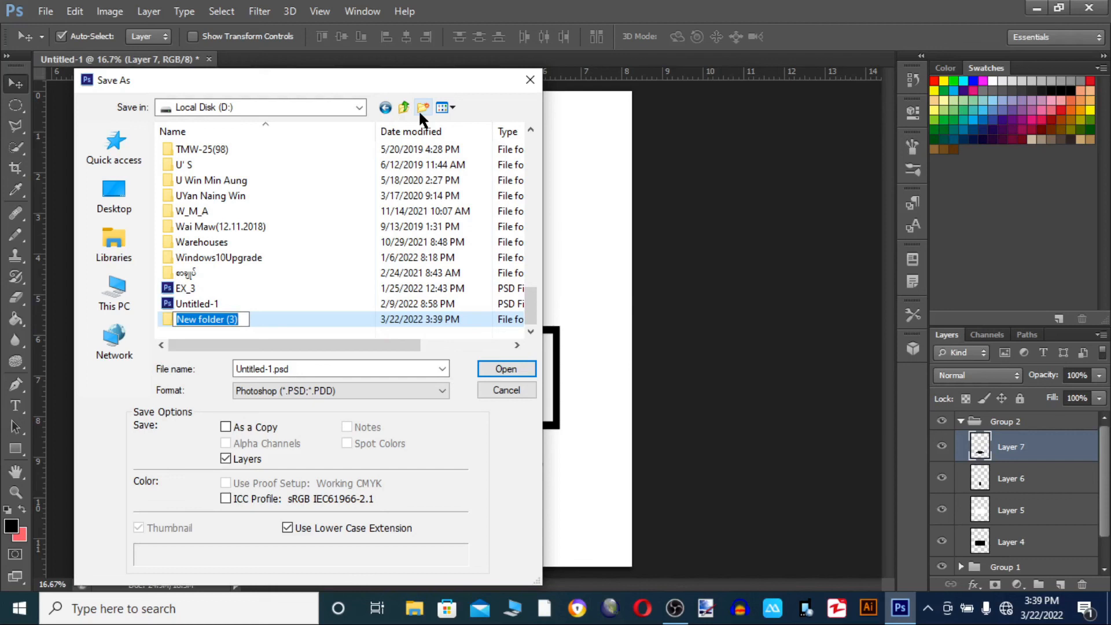
type("Pho")
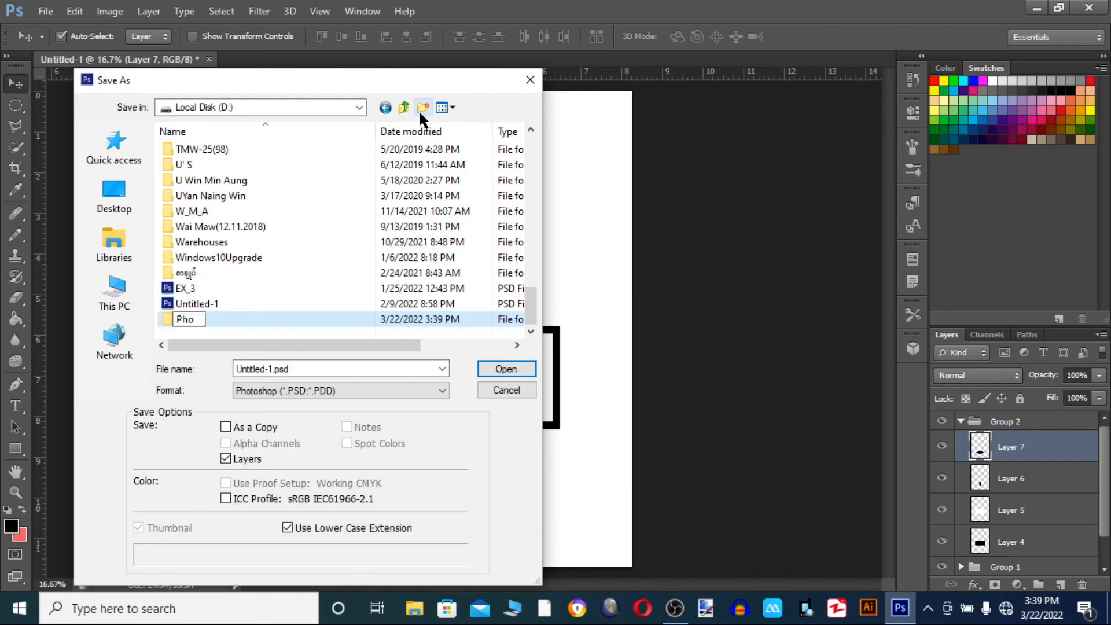
type("toshop cs")
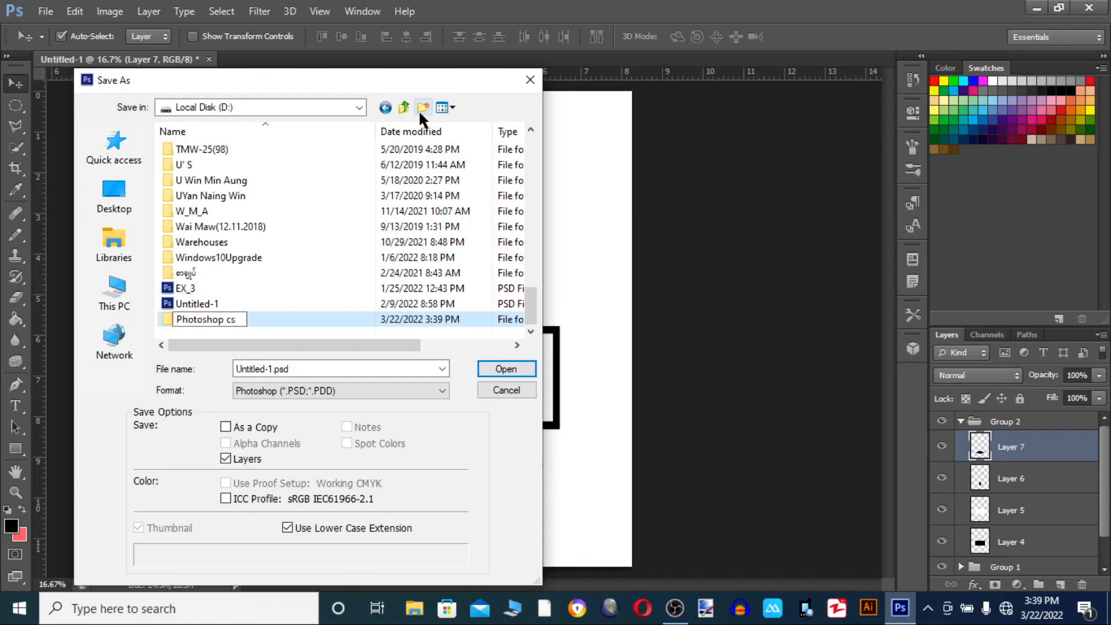
type("6")
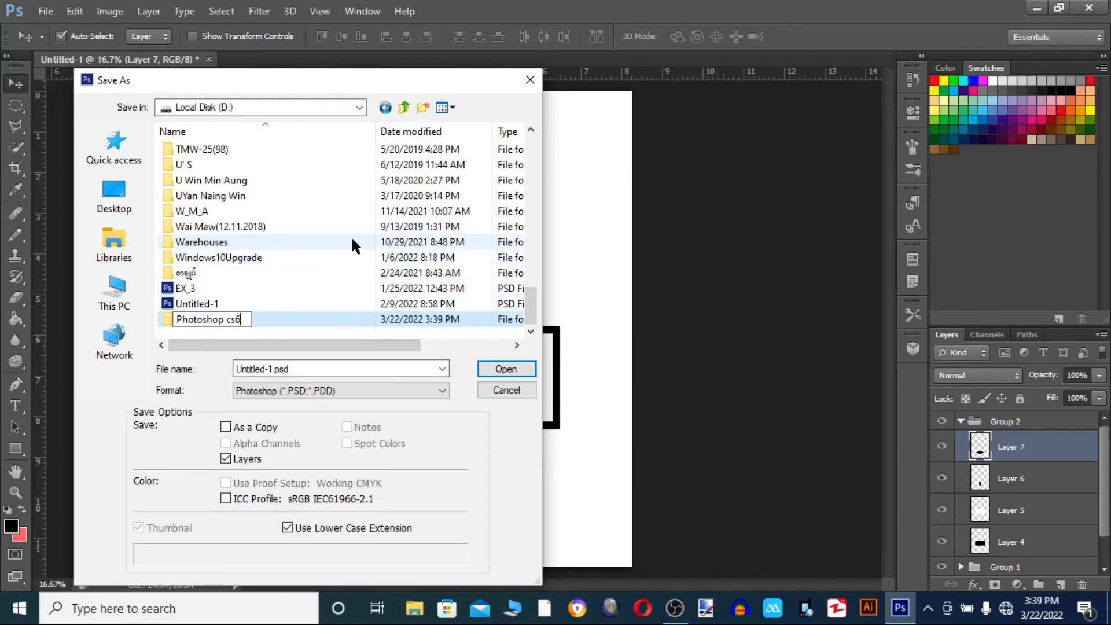
key("Return")
double_click(330, 317)
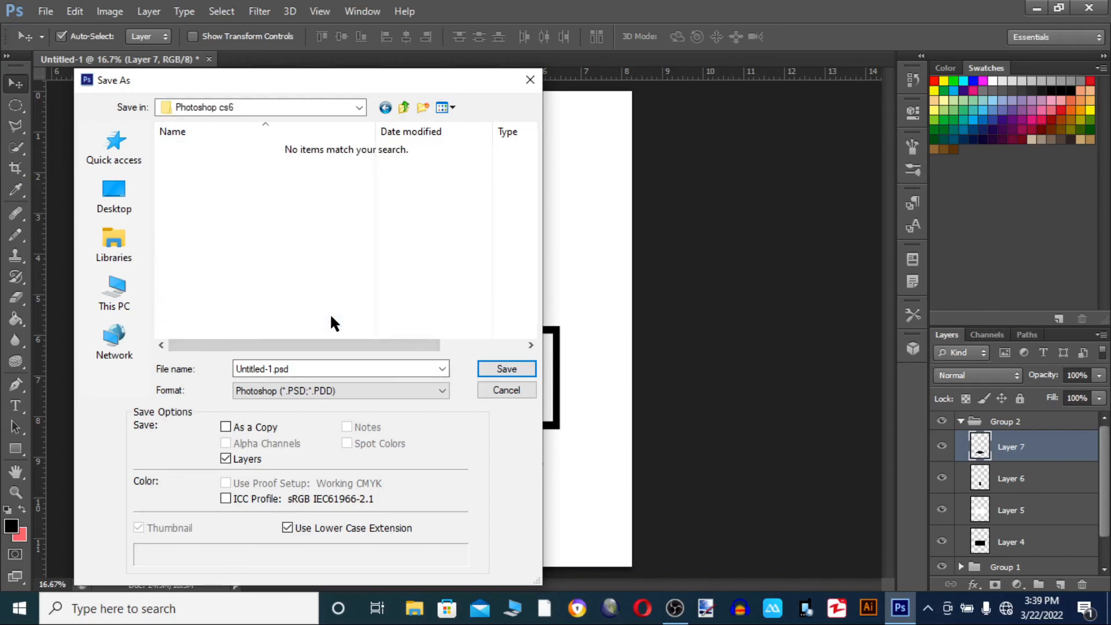
Save the document as "part_2" in Photoshop (*.PSD;*.PDD) format with Maximize Compatibility on
left_click(318, 369)
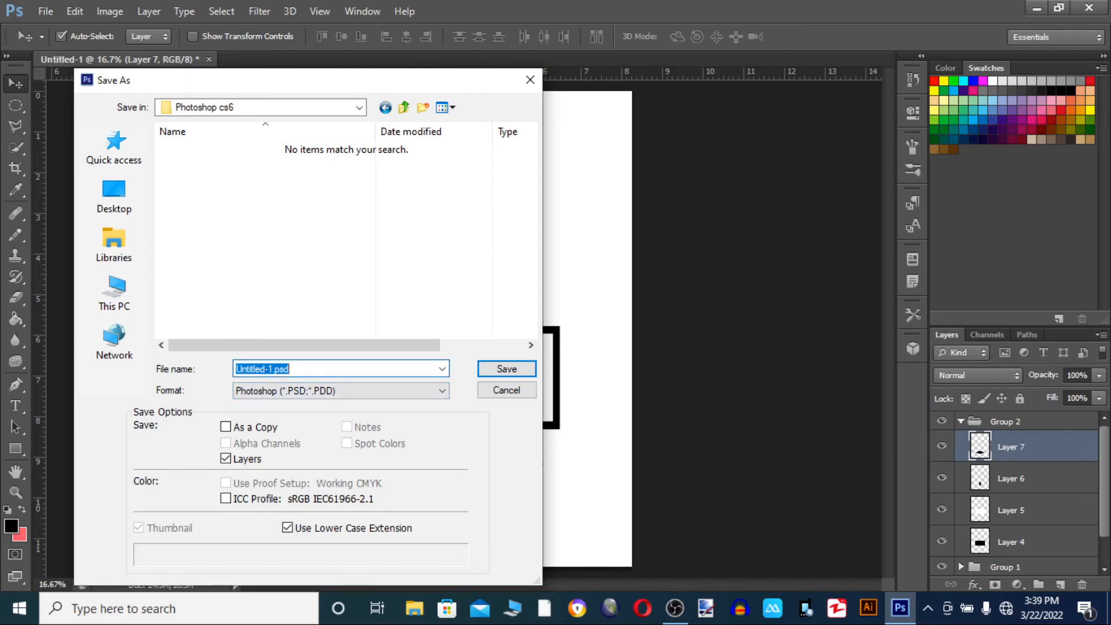
type("part")
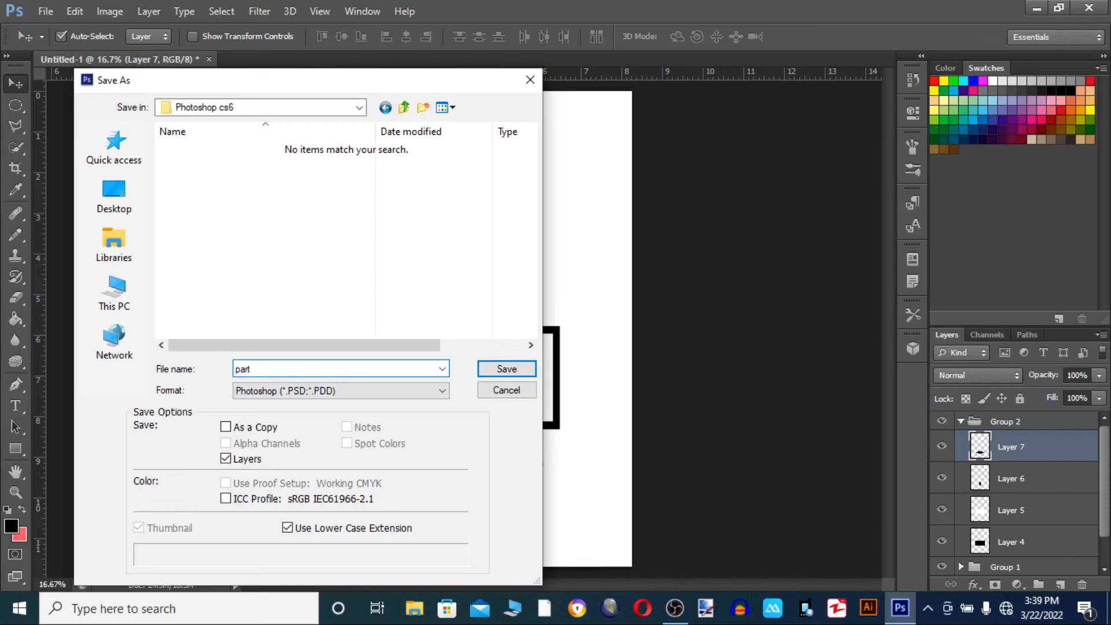
type("_2")
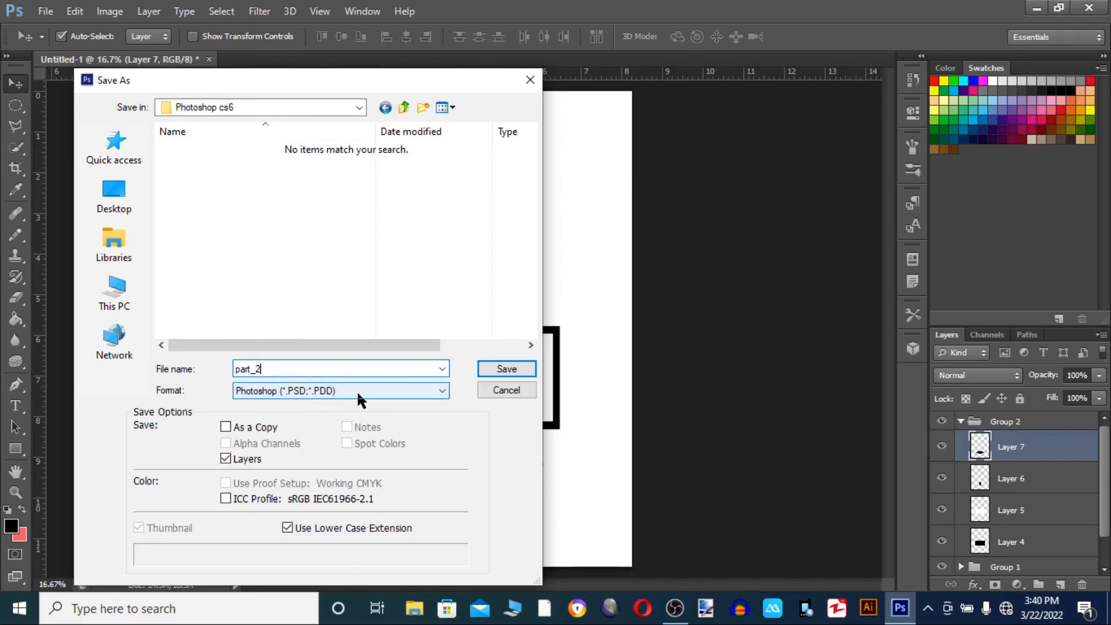
left_click(504, 370)
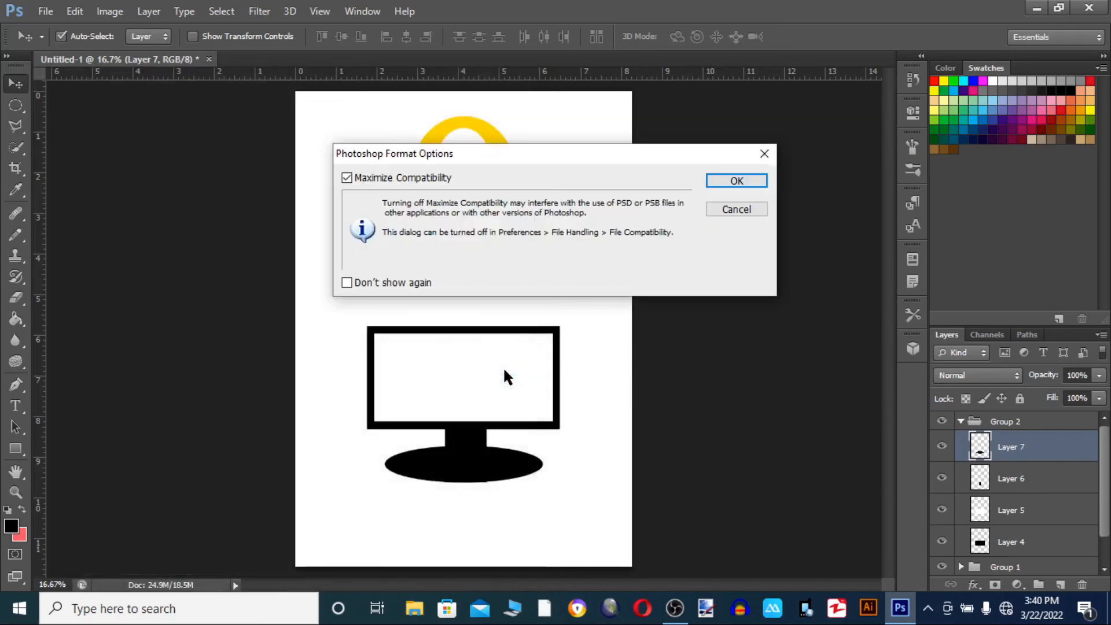
left_click(735, 181)
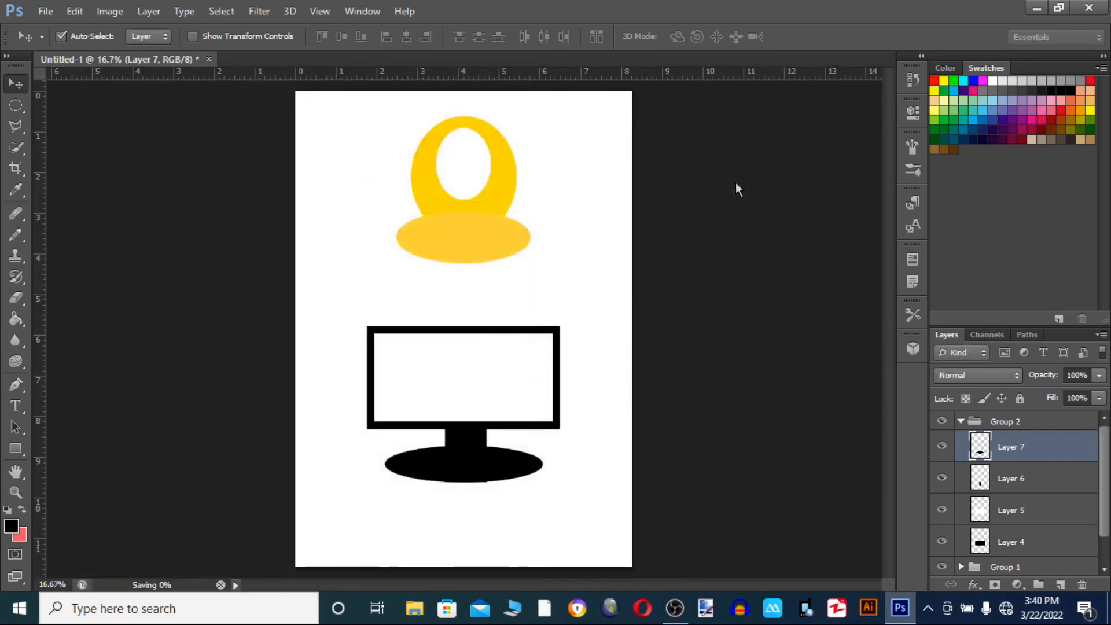